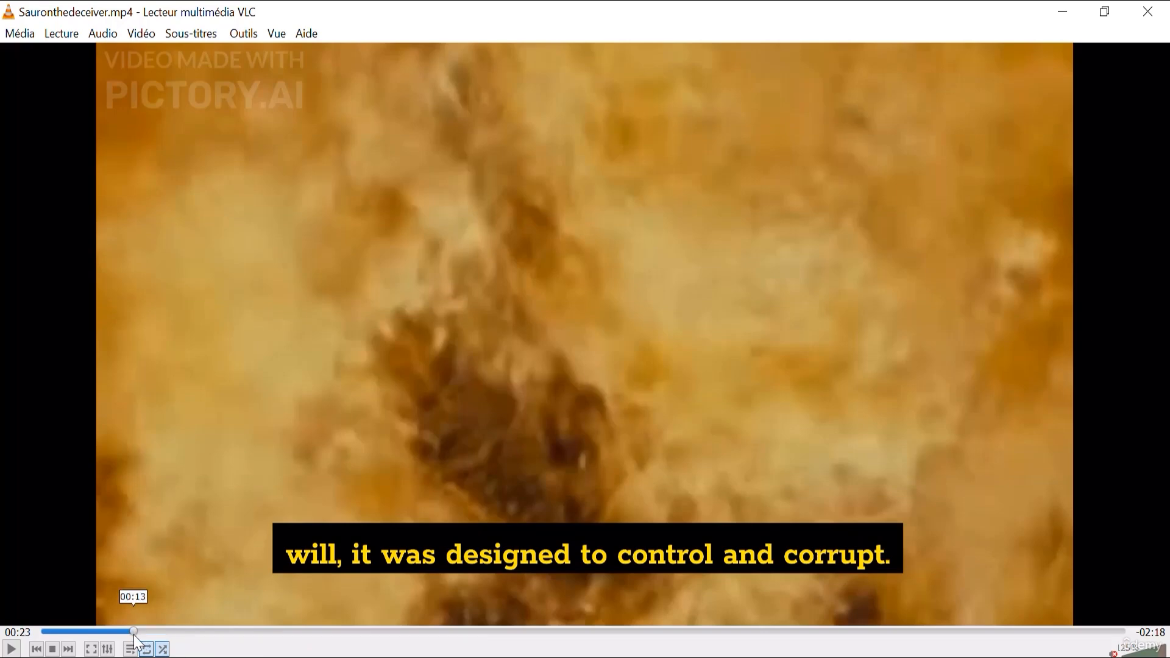
Play Sauronthedeceiver.mp4 from 00:09, skip ahead to the scenes at 02:13 and 02:27, and close the player.
drag(133, 635, 96, 631)
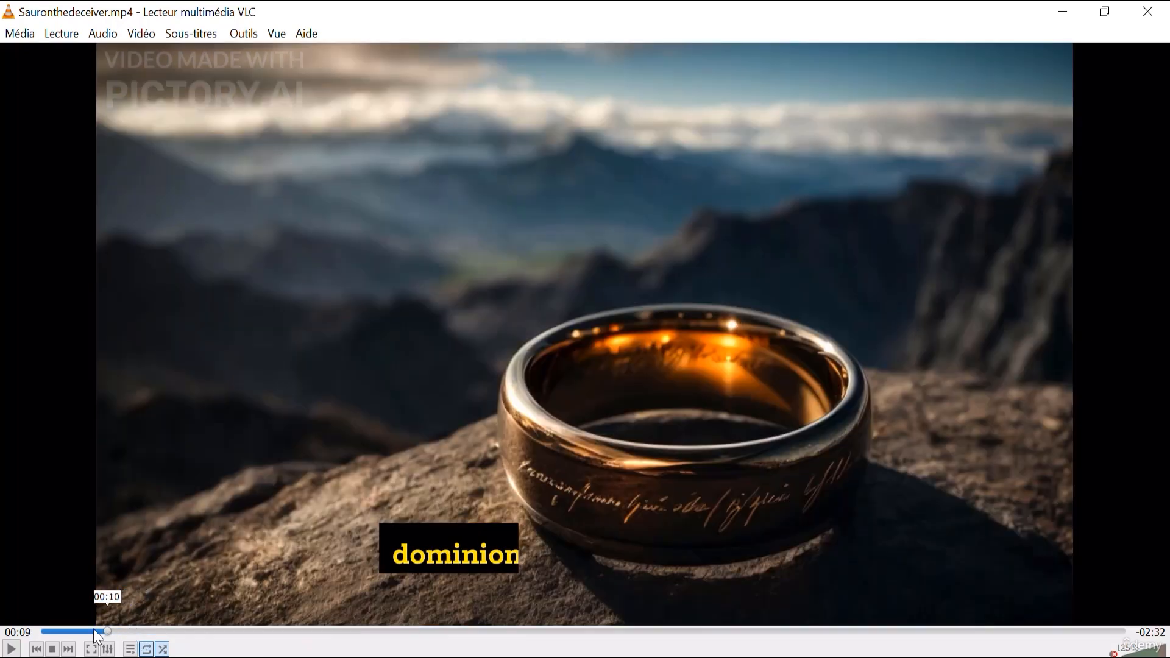
click(11, 649)
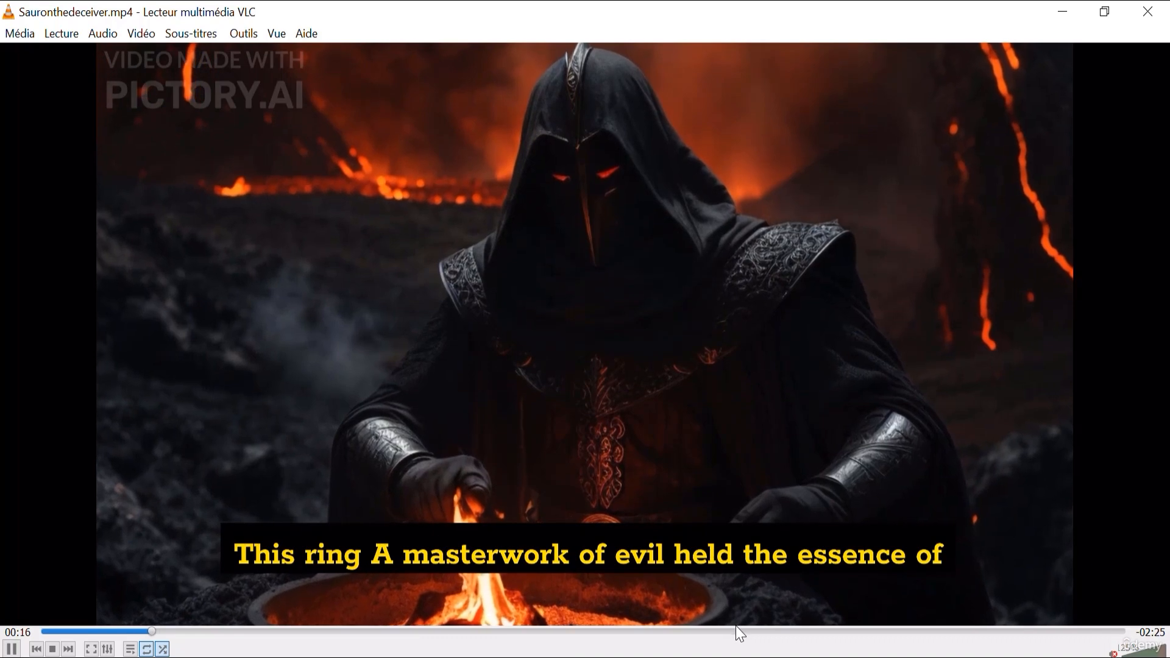
click(737, 631)
click(941, 631)
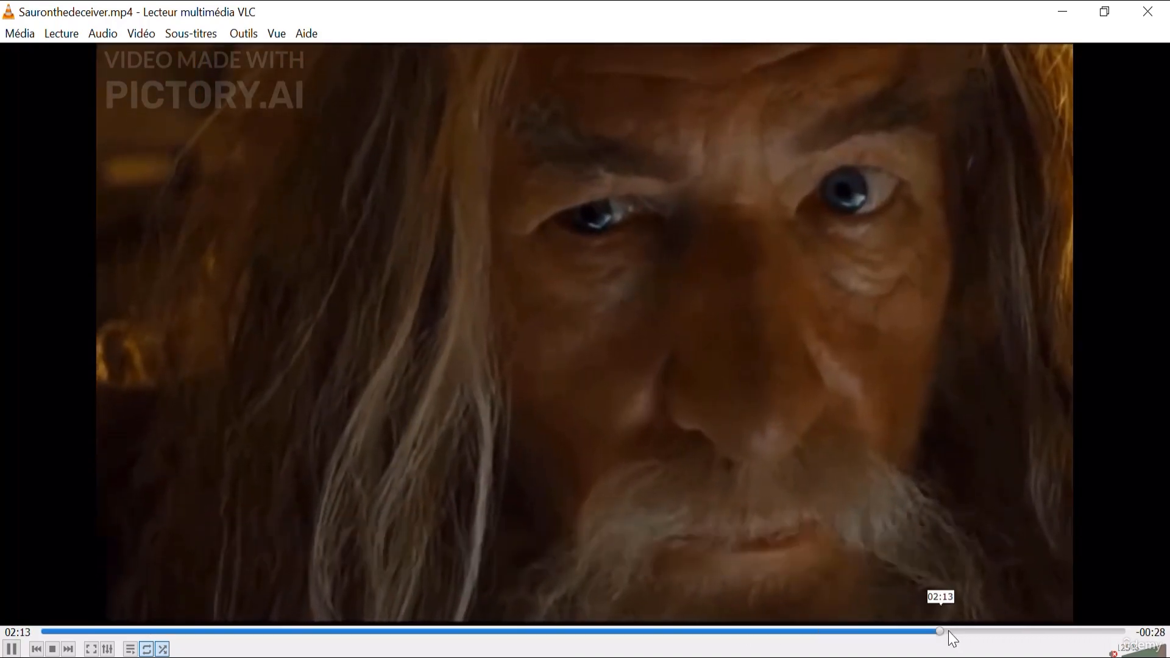
click(1030, 632)
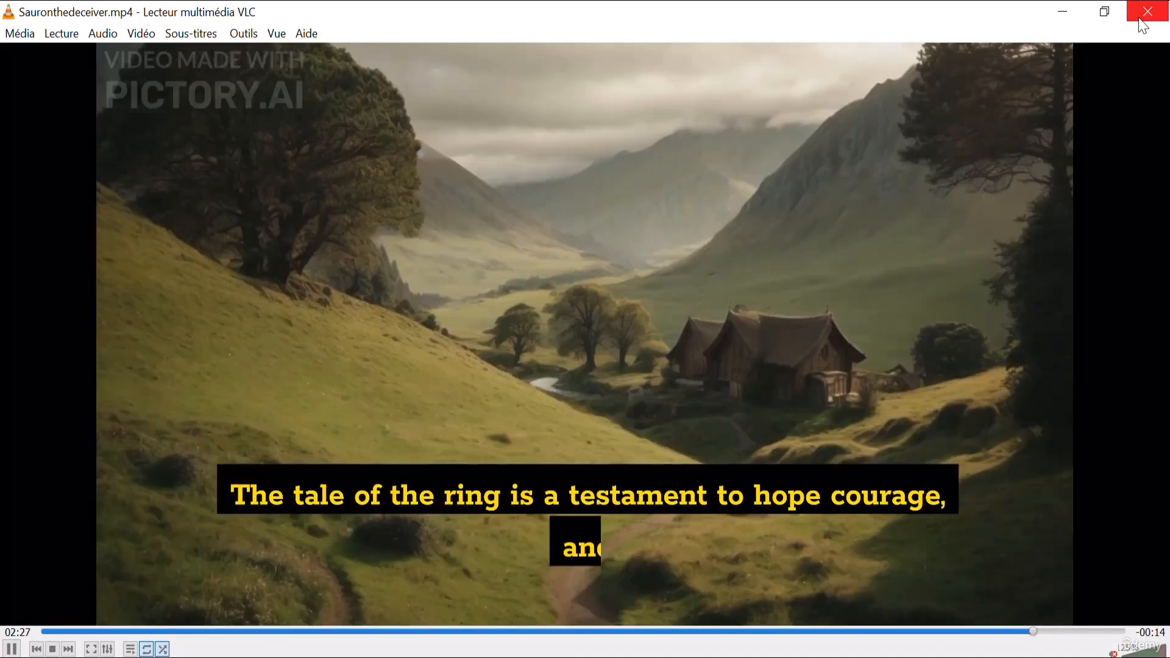
click(1145, 12)
Load youtube.com in the browser tab that holds the Pictory storyboard.
click(911, 17)
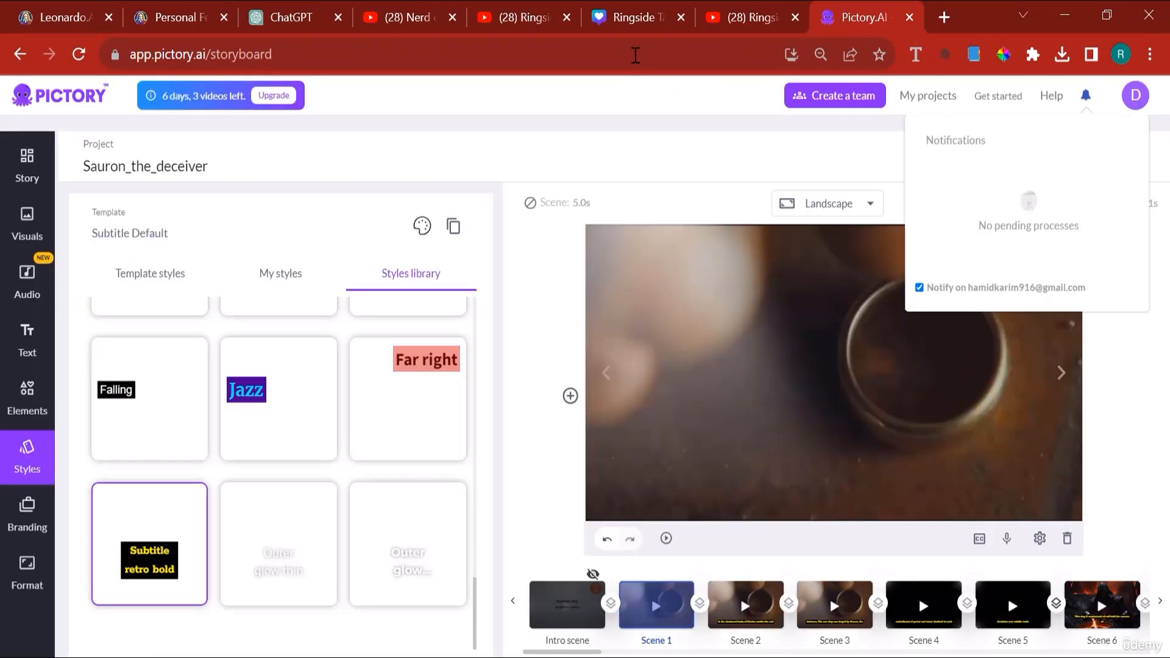
click(635, 55)
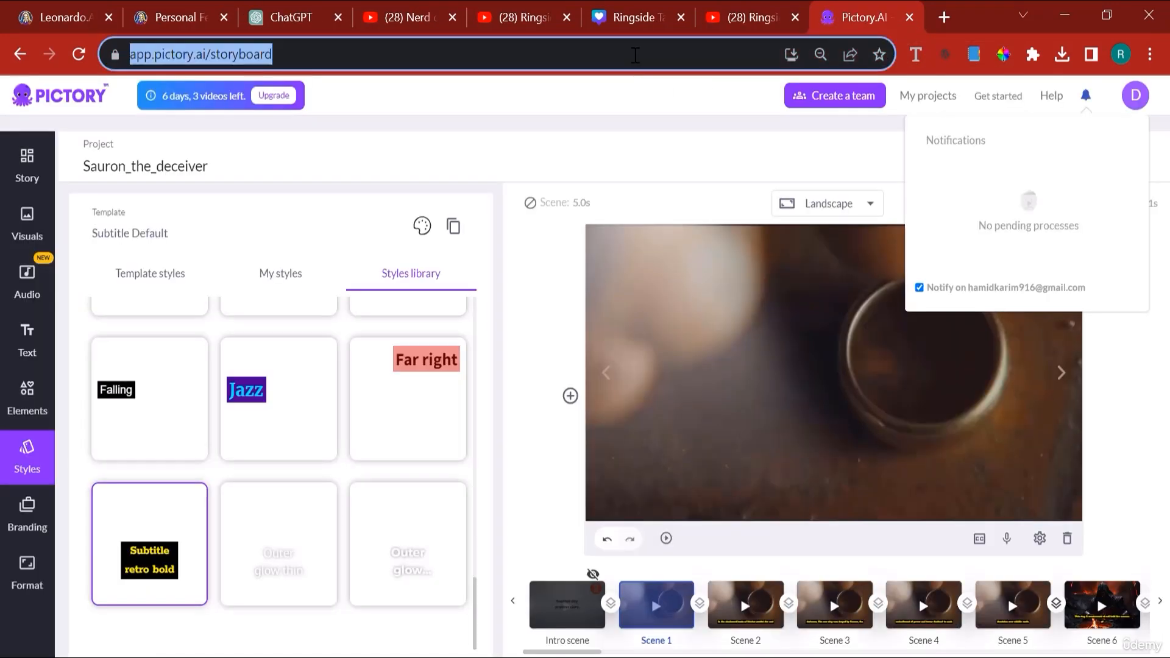
text(youtube.com)
key(Return)
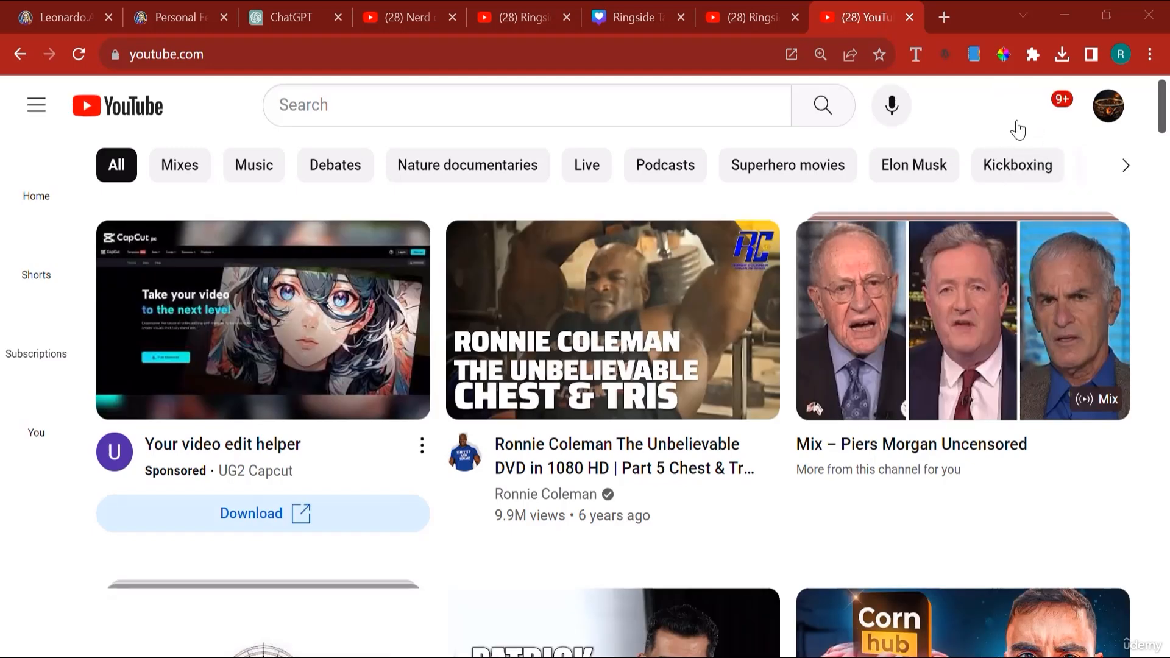
Start a new video upload on the YouTube channel with the file Sauron the deceiver.mp4.
click(1005, 106)
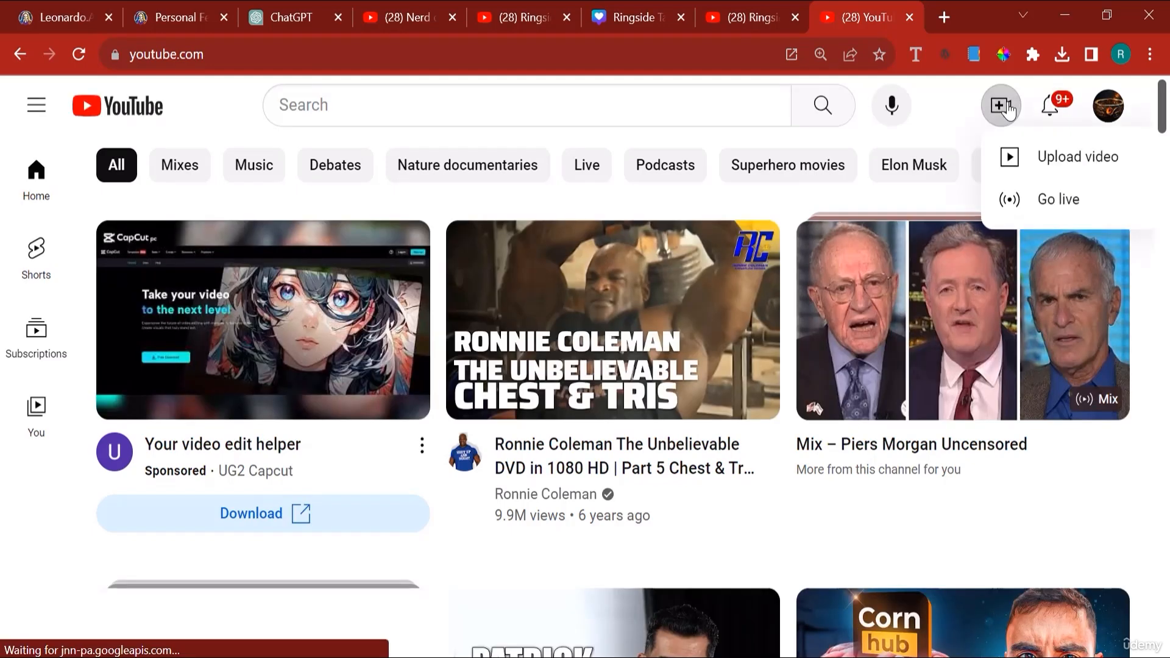
click(1017, 158)
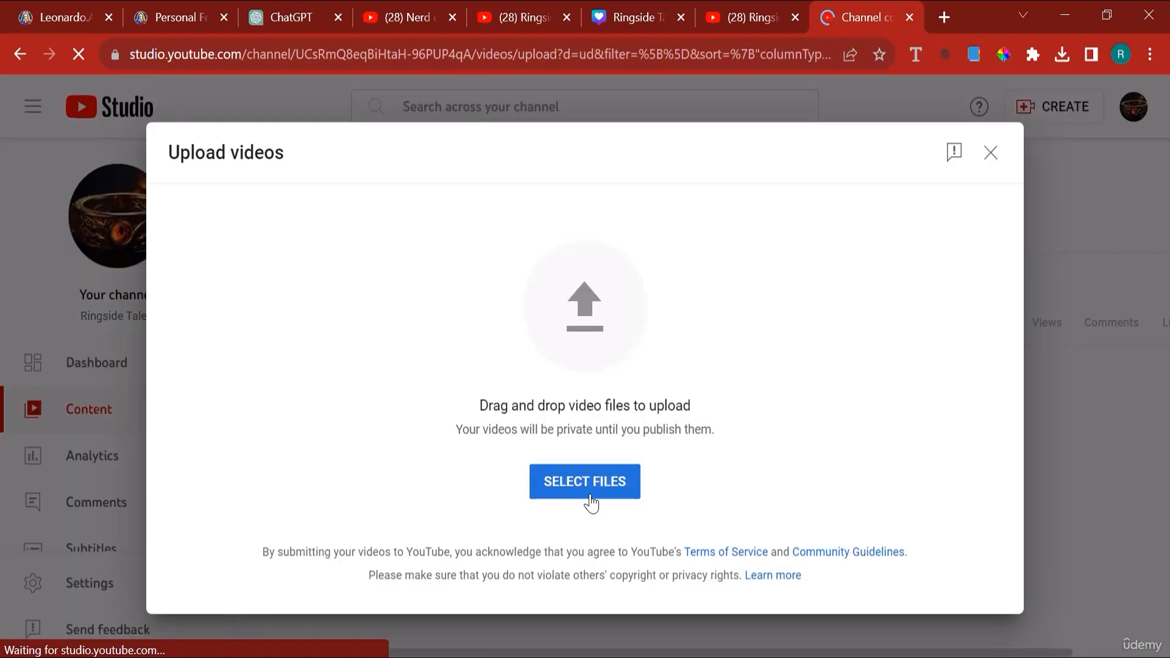
click(590, 497)
double_click(371, 390)
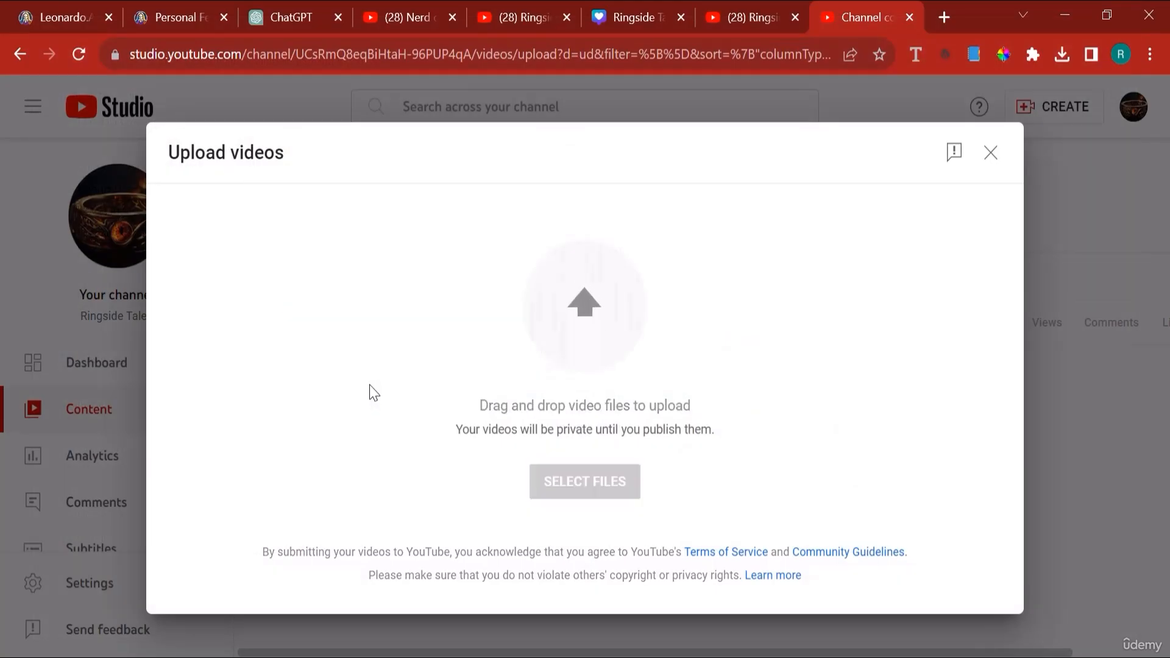
Switch to ChatGPT and submit the prompt "Generate a title for the youtube video, a description, and some tags to get it viral".
click(290, 6)
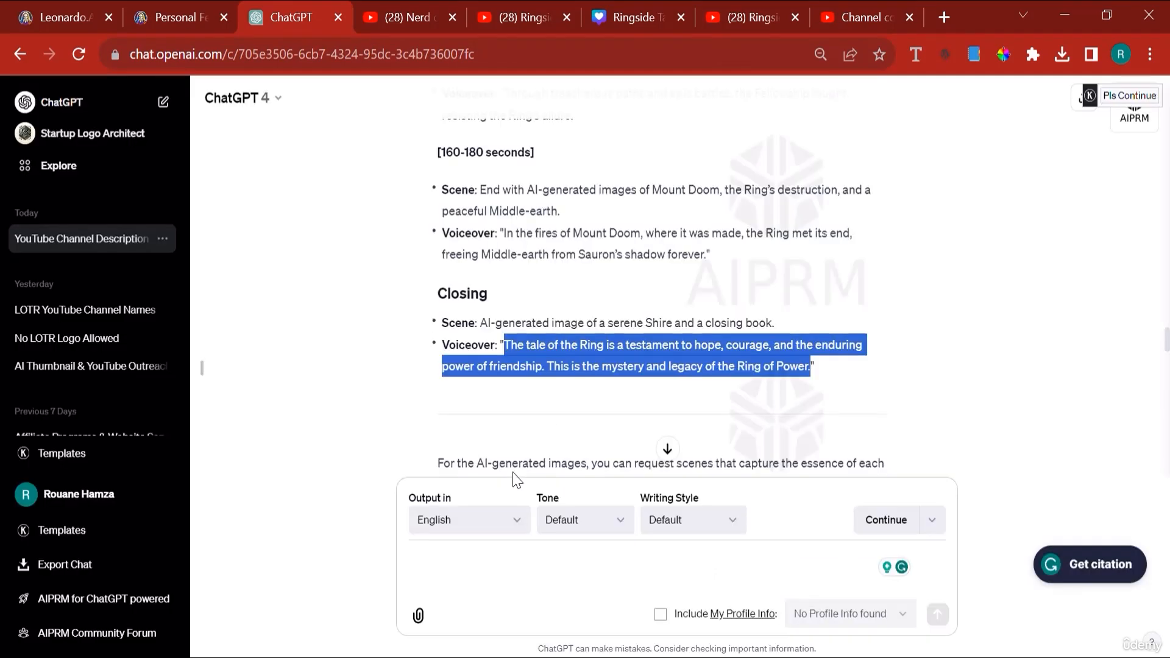
click(480, 555)
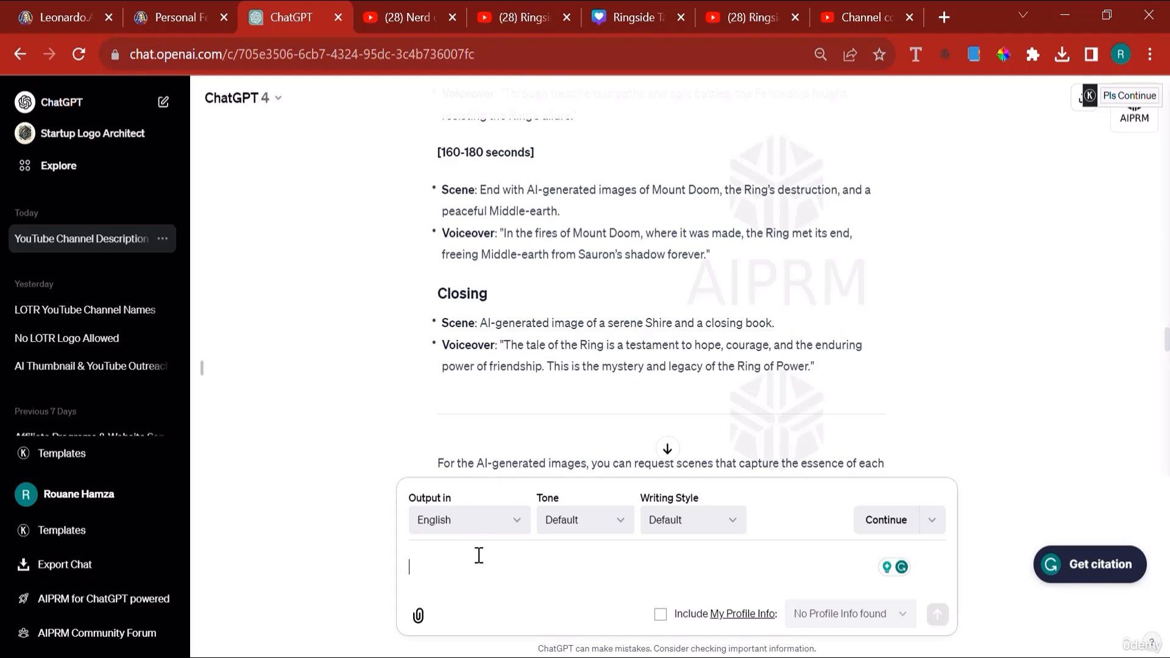
text(Genera)
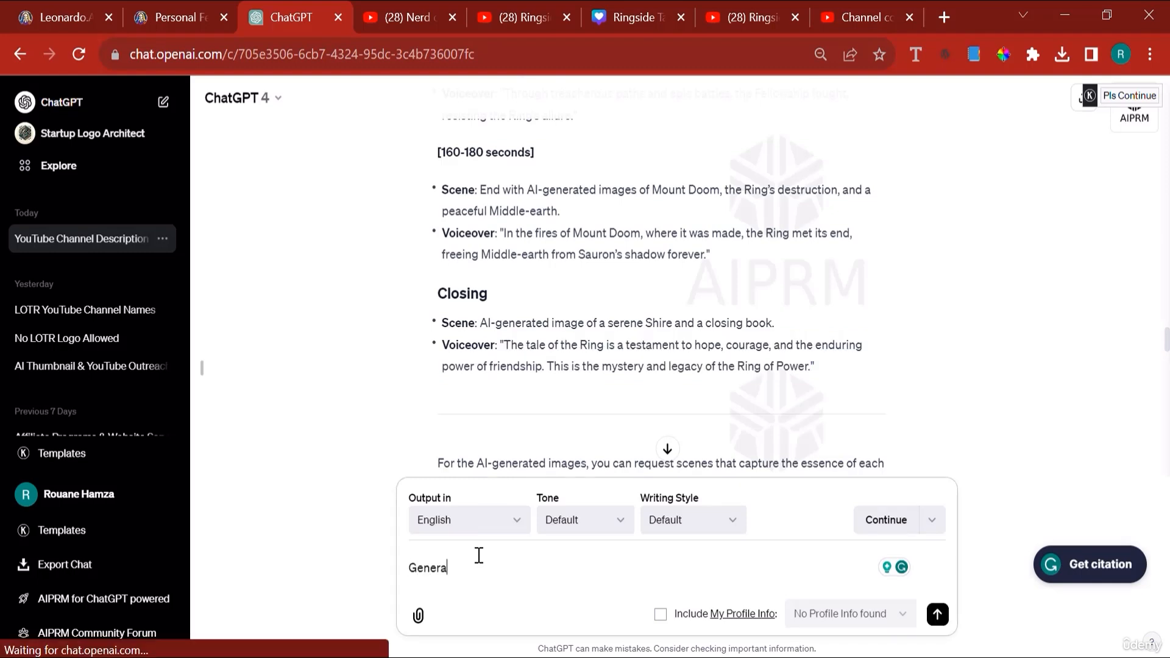
text(te a title for t)
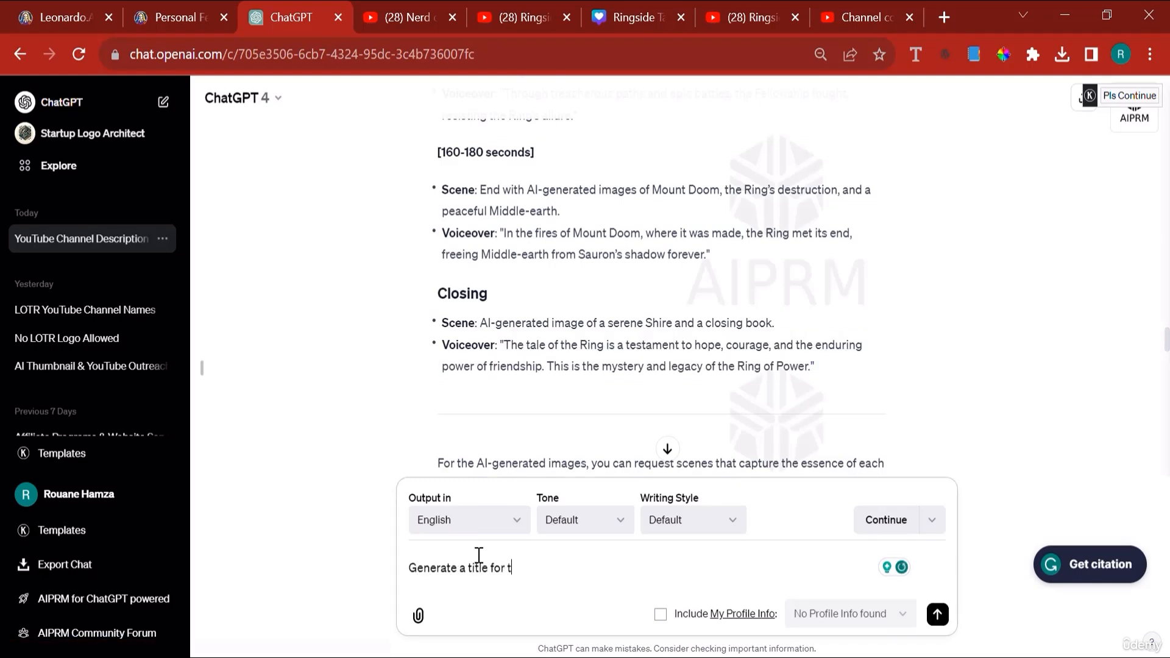
text(he youtube video, )
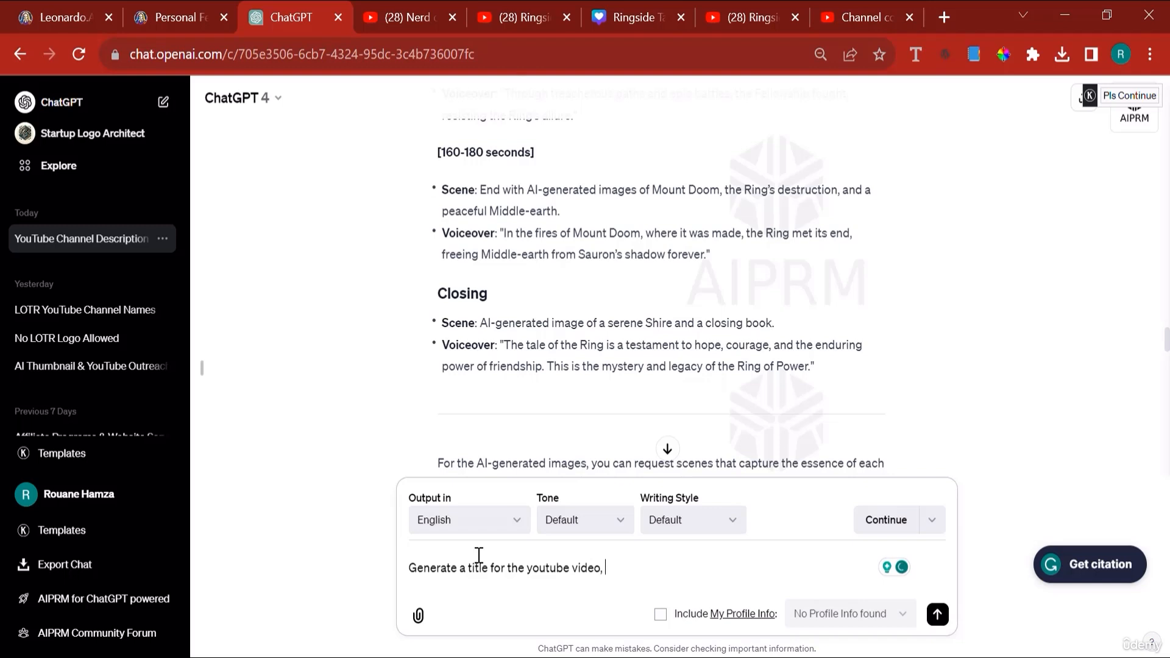
text(a description, and so)
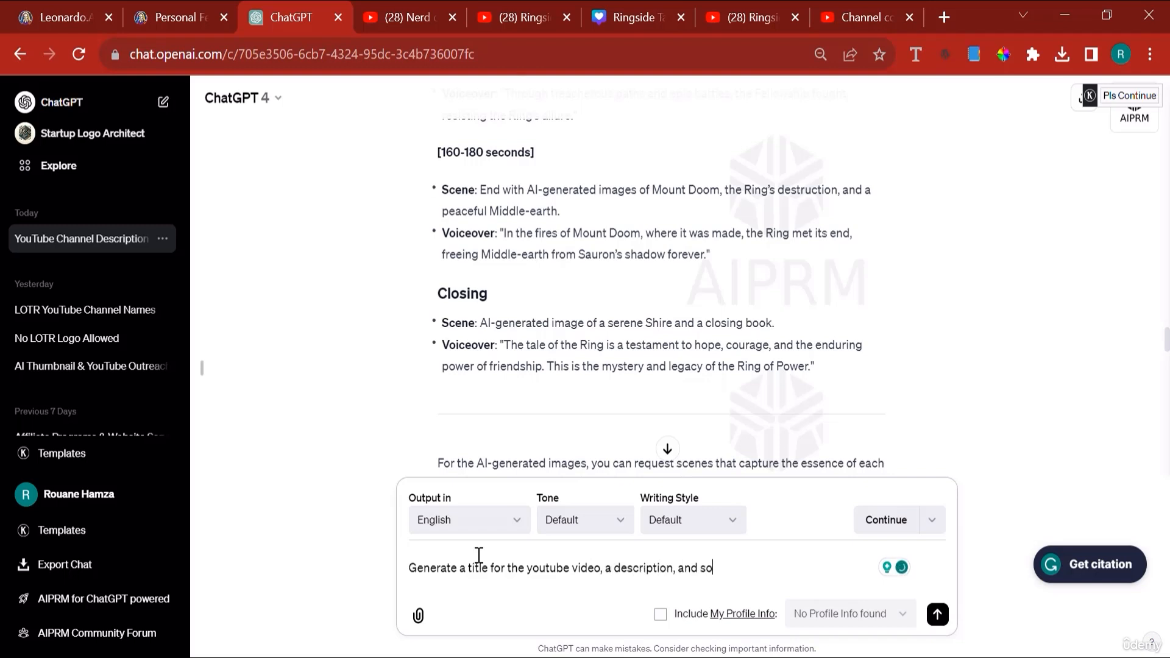
text(me tags to get it viral)
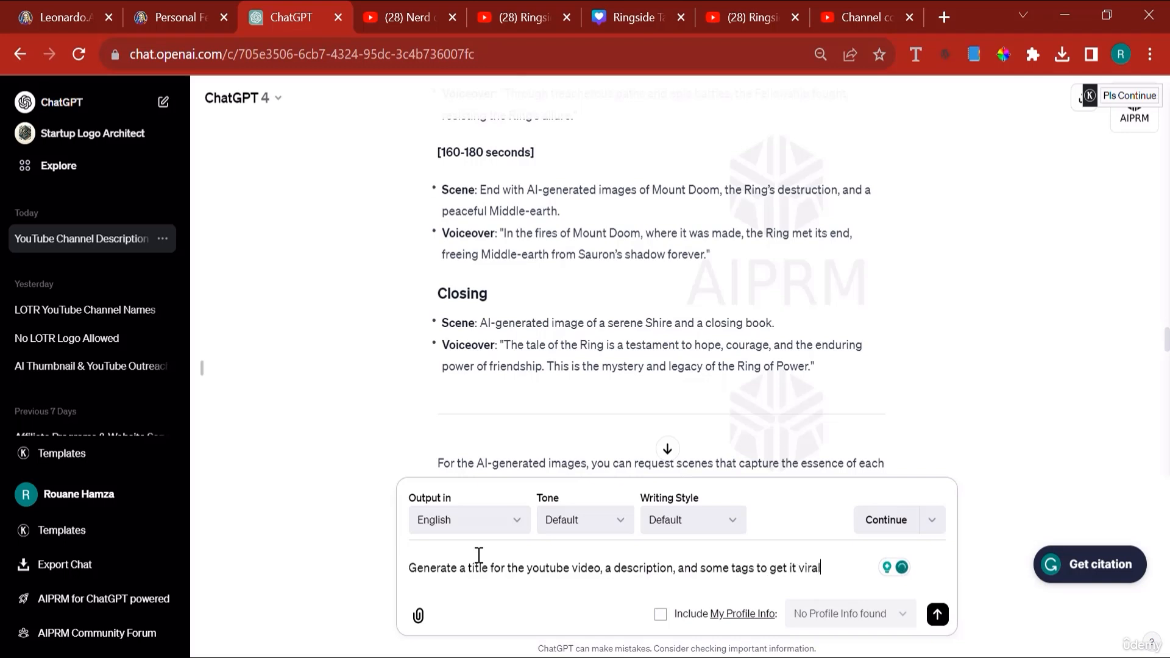
key(Return)
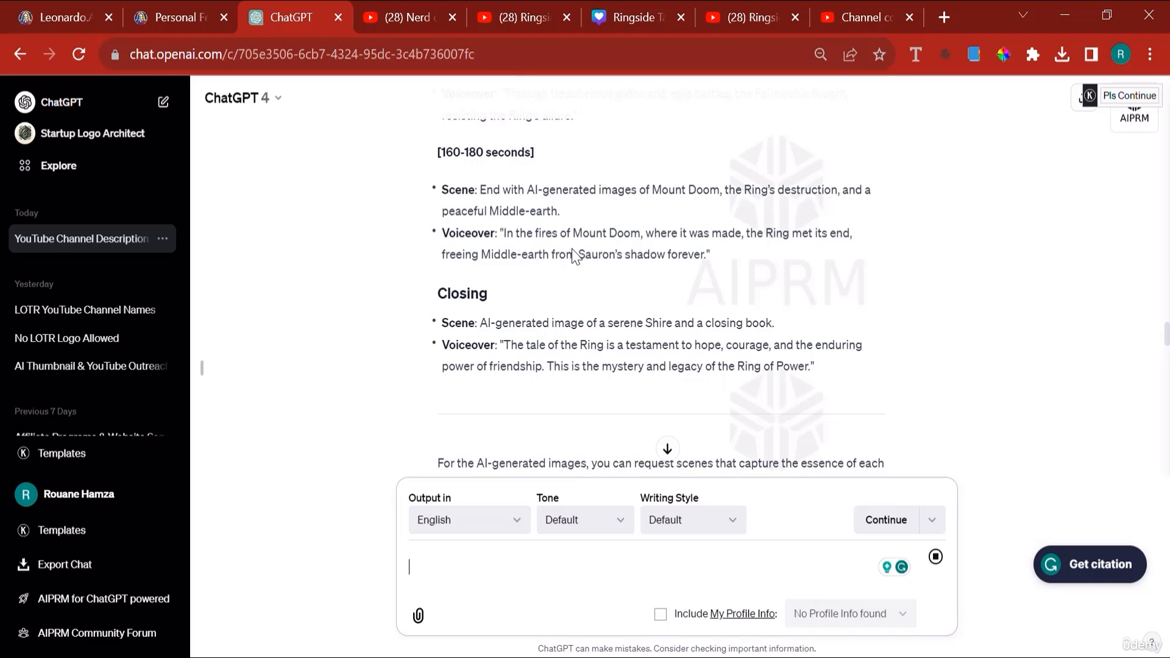
Copy the suggested title "Unveiling the Dark Mystery: Sauron and the One Ring's Hidden Power" from ChatGPT's newest answer.
scroll(637, 241, up, 5)
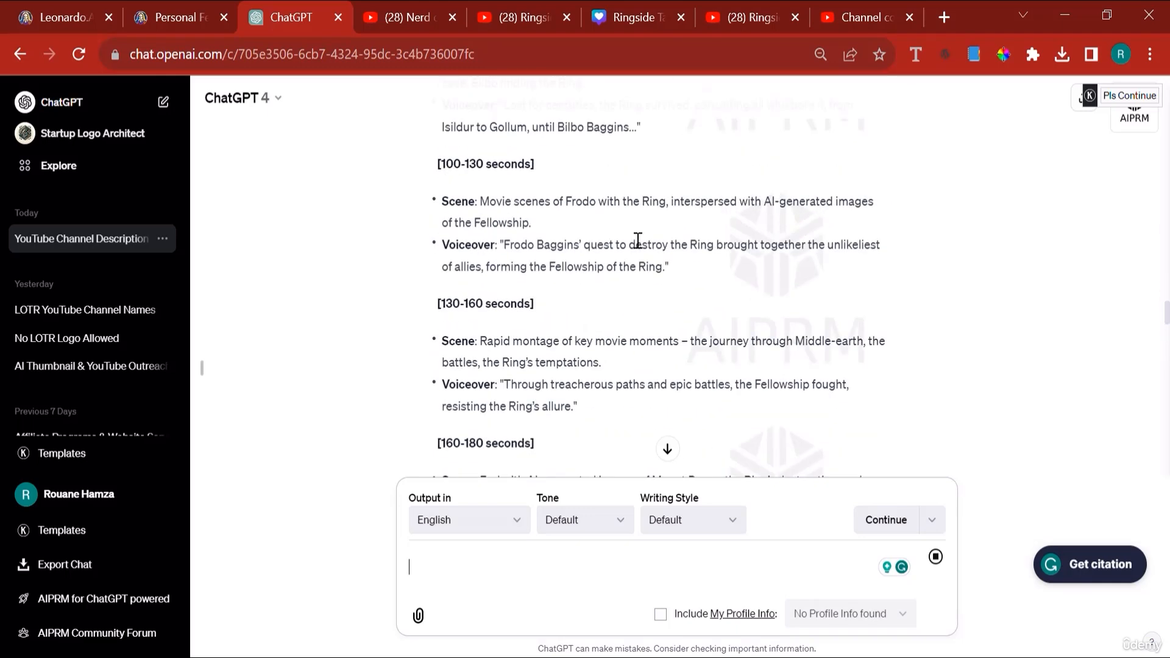
scroll(638, 241, up, 3)
drag(417, 199, 656, 306)
scroll(656, 306, up, 10)
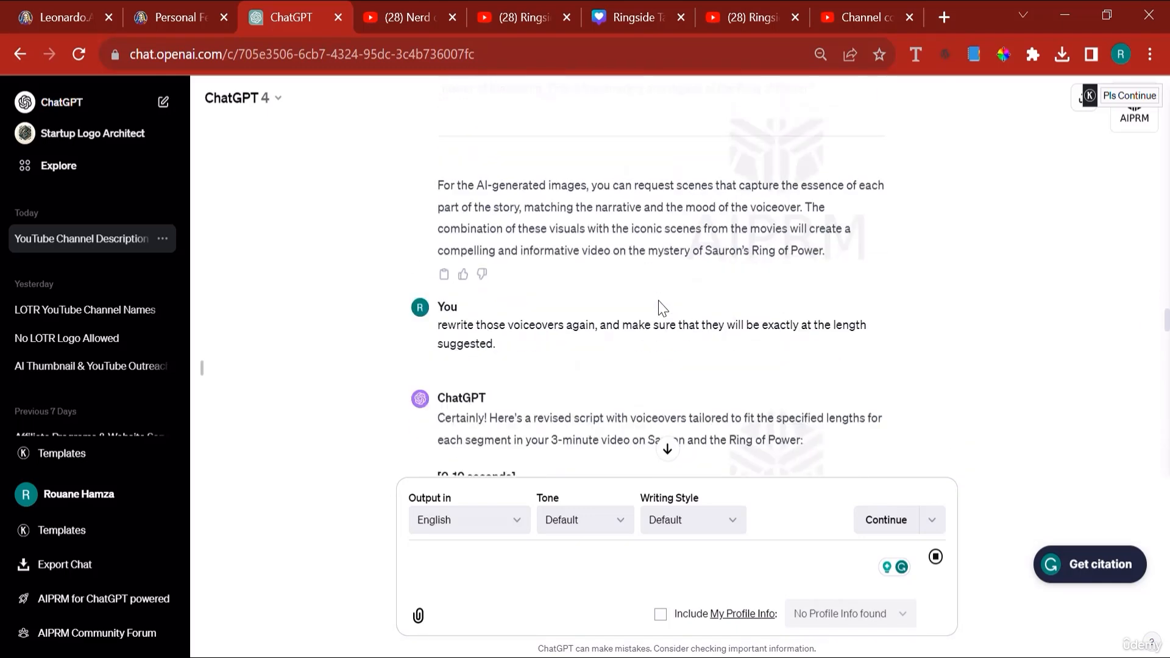
scroll(658, 280, down, 15)
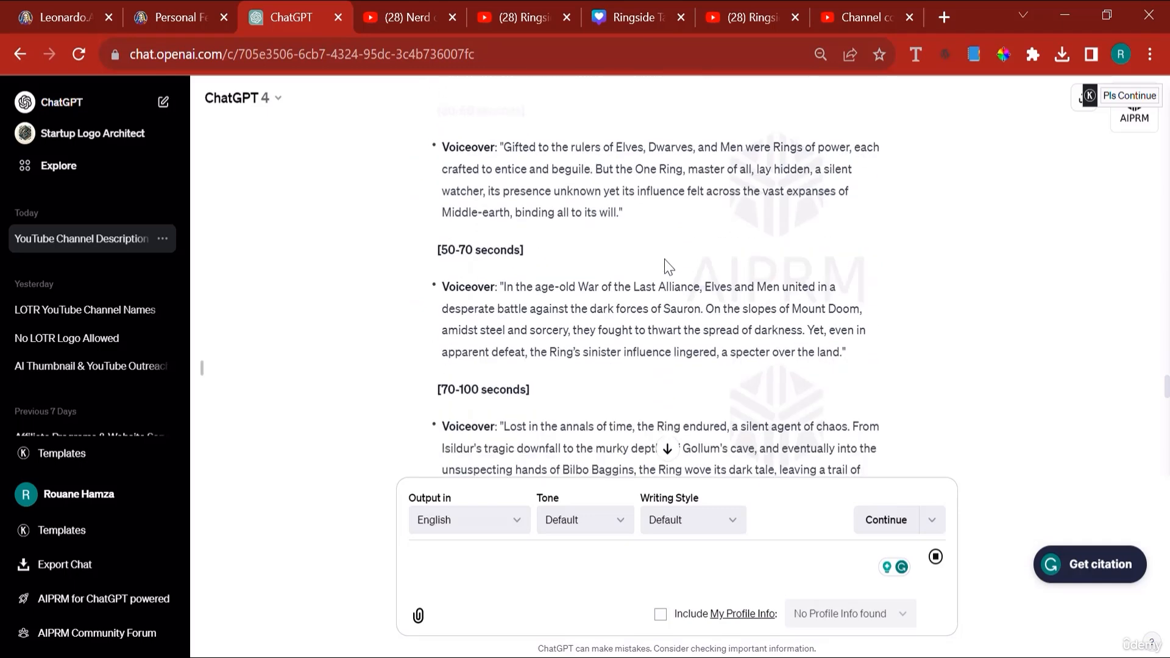
scroll(669, 266, down, 10)
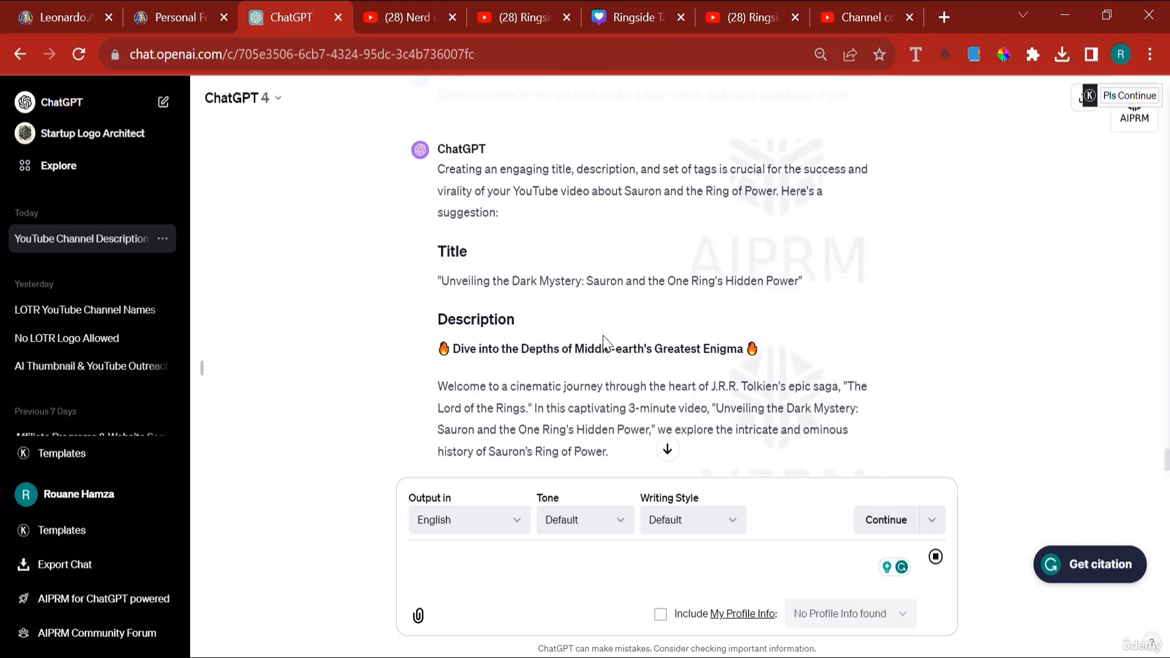
triple_click(516, 278)
key(ctrl+c)
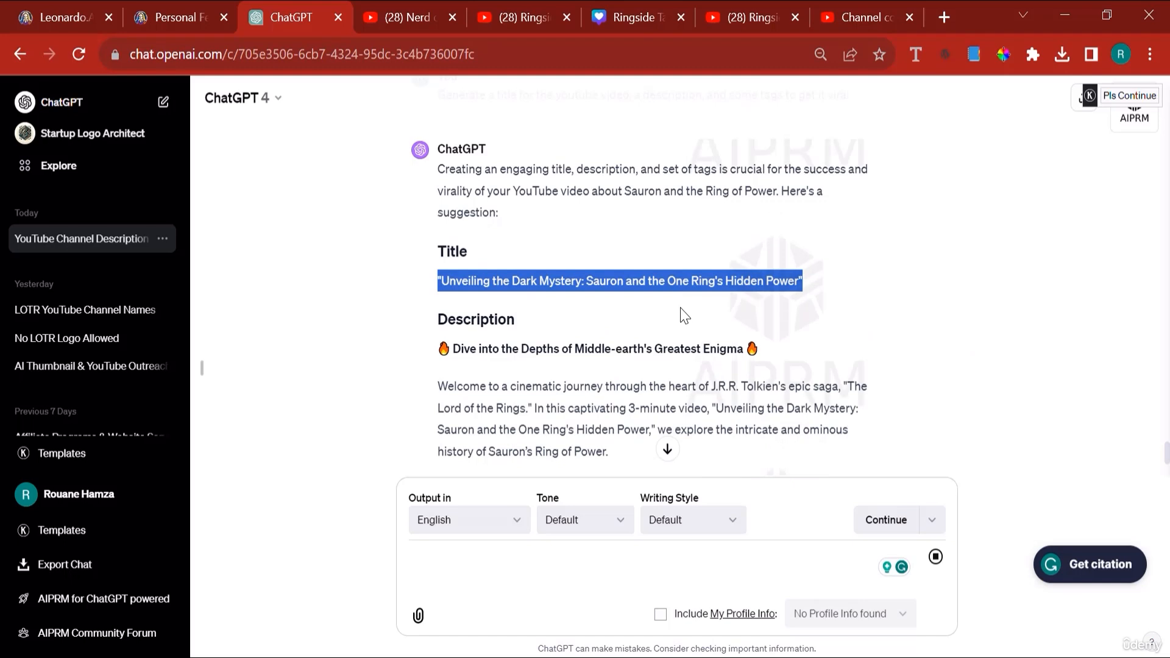
Switch to YouTube Studio and replace the video title with "Unveiling the Dark Mystery: Sauron and the One Ring's Hidden Power", without quotation marks.
click(863, 4)
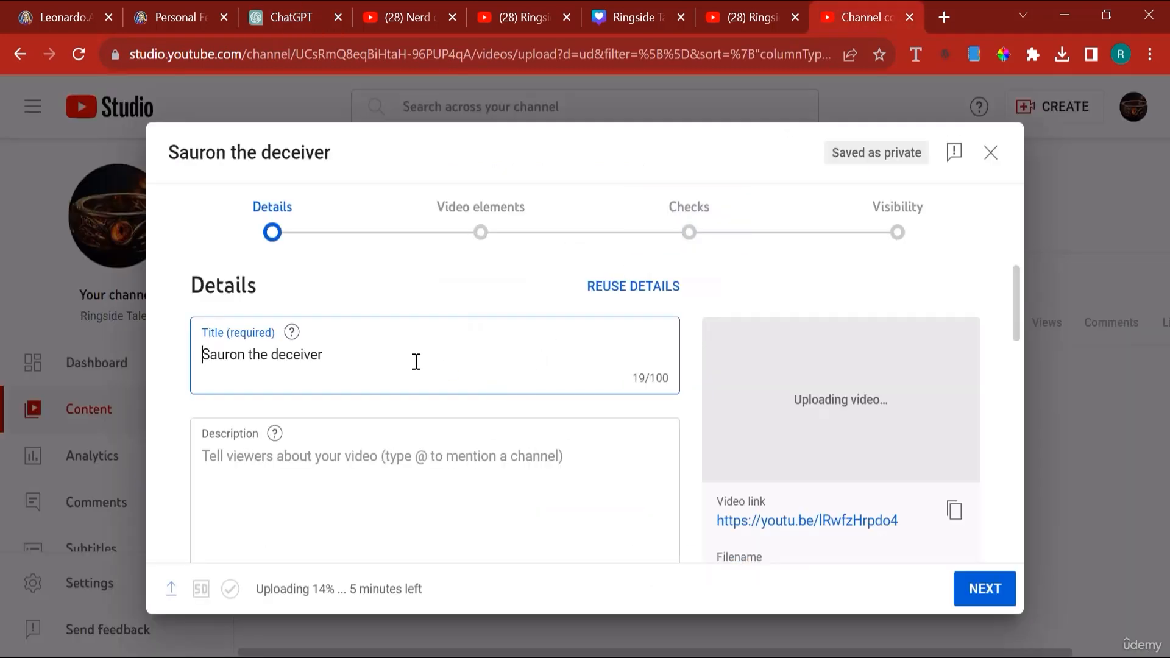
triple_click(416, 362)
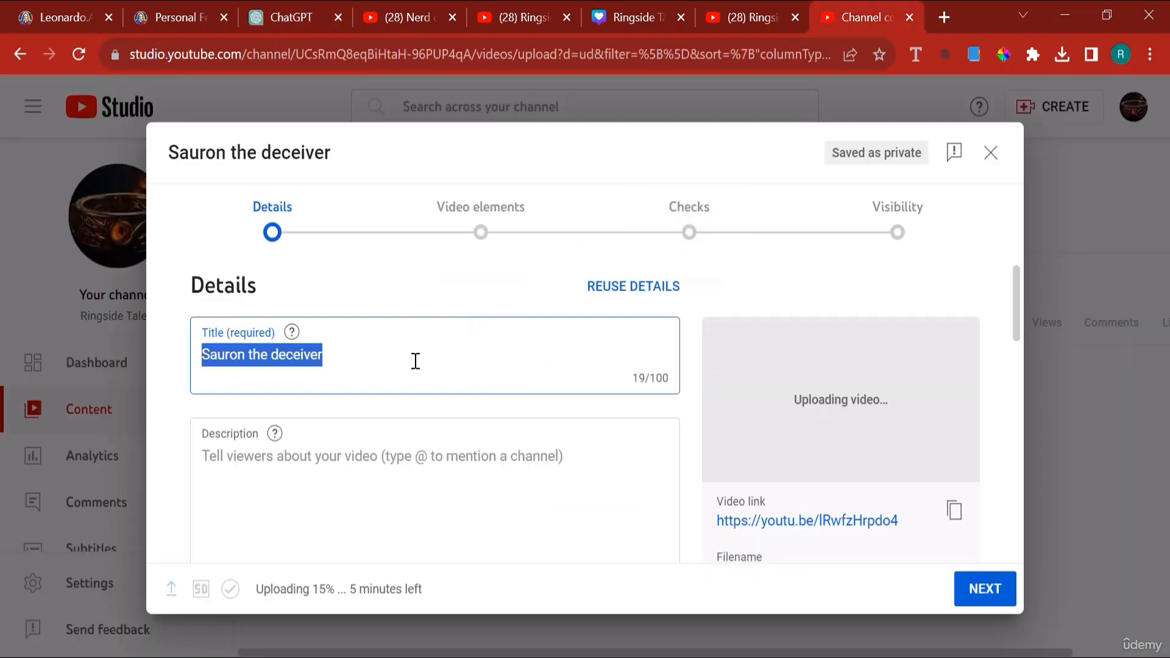
key(ctrl+v)
key(BackSpace)
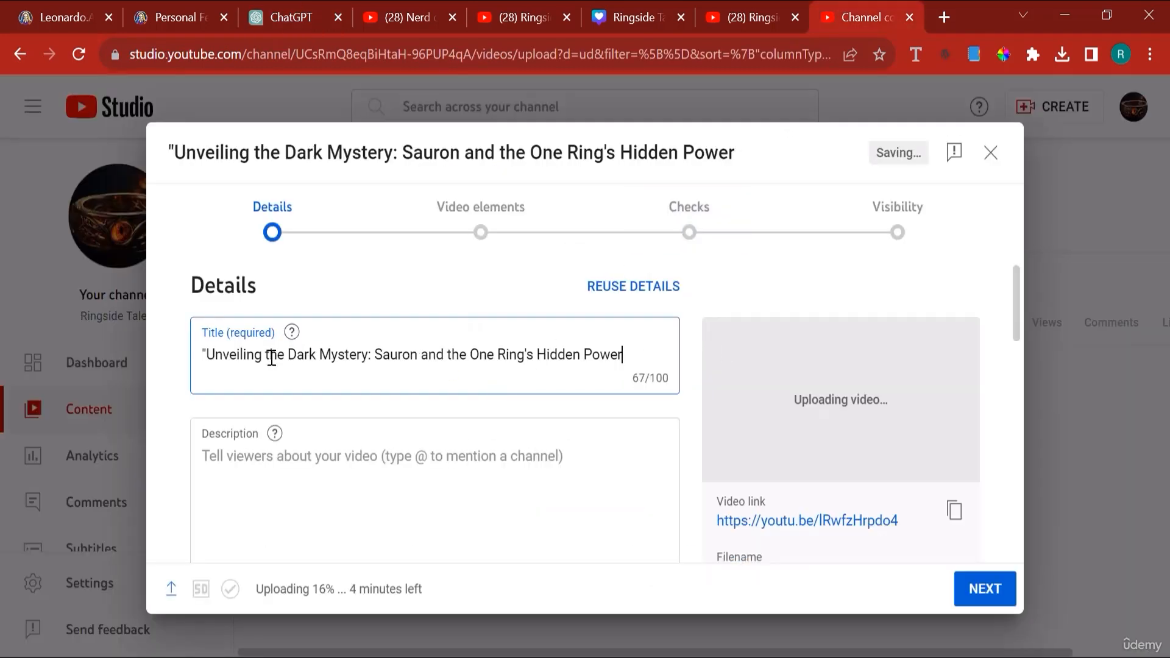
click(209, 354)
key(BackSpace)
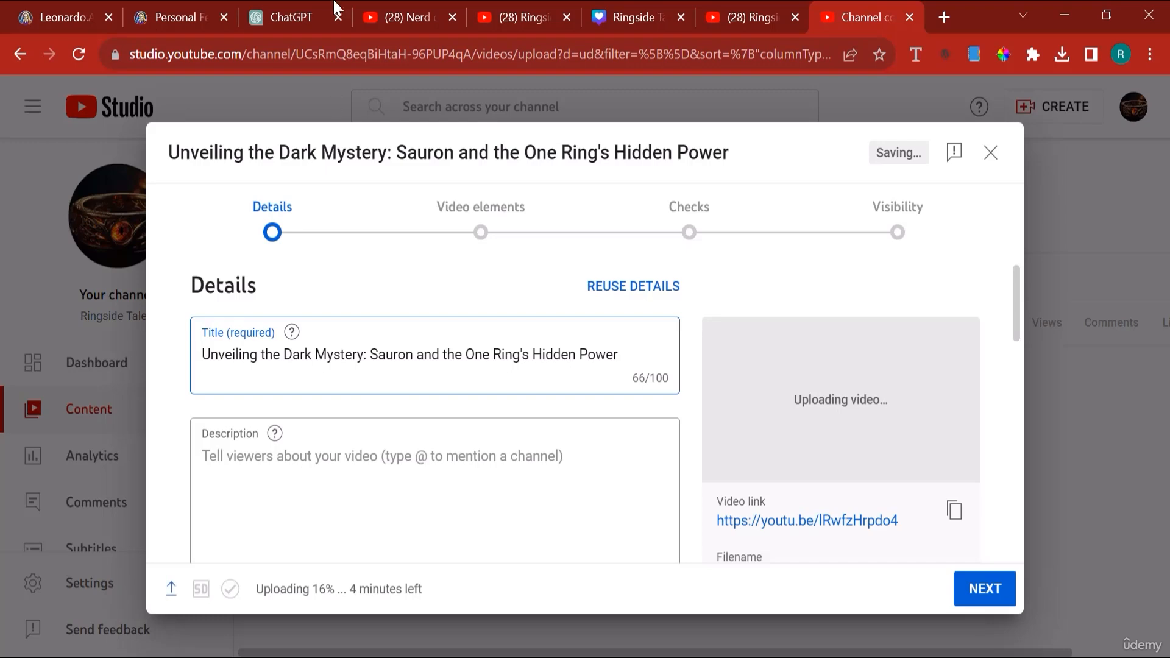
Copy the generated description and hashtags from ChatGPT into the video's description in YouTube Studio.
click(297, 7)
click(461, 352)
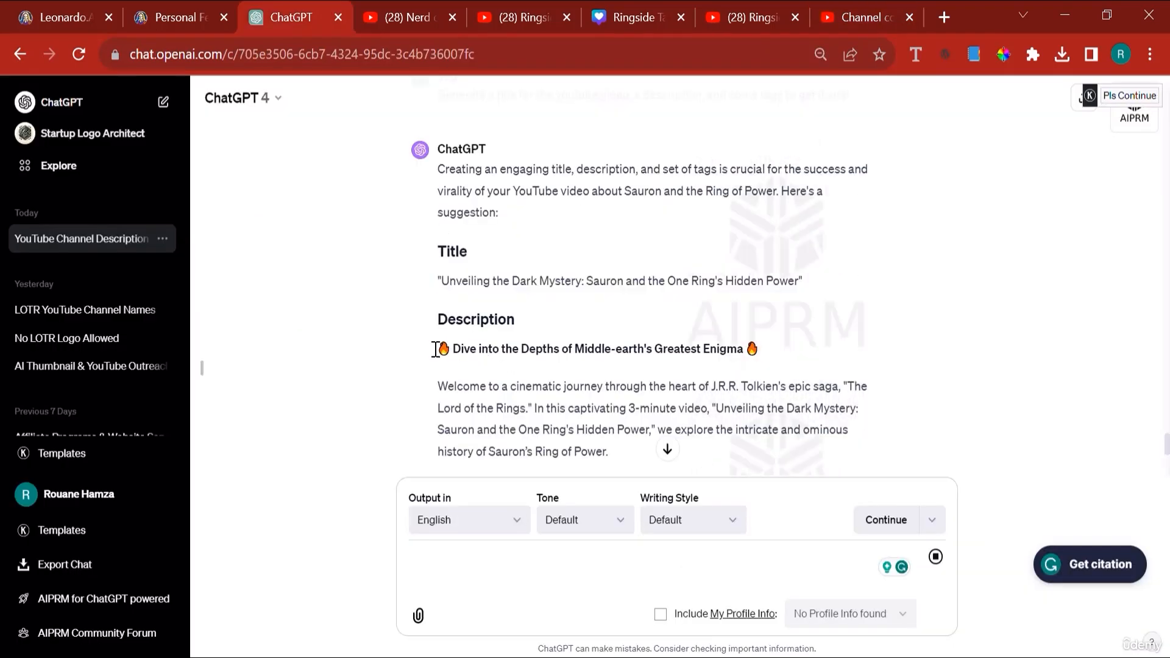
drag(531, 352, 579, 284)
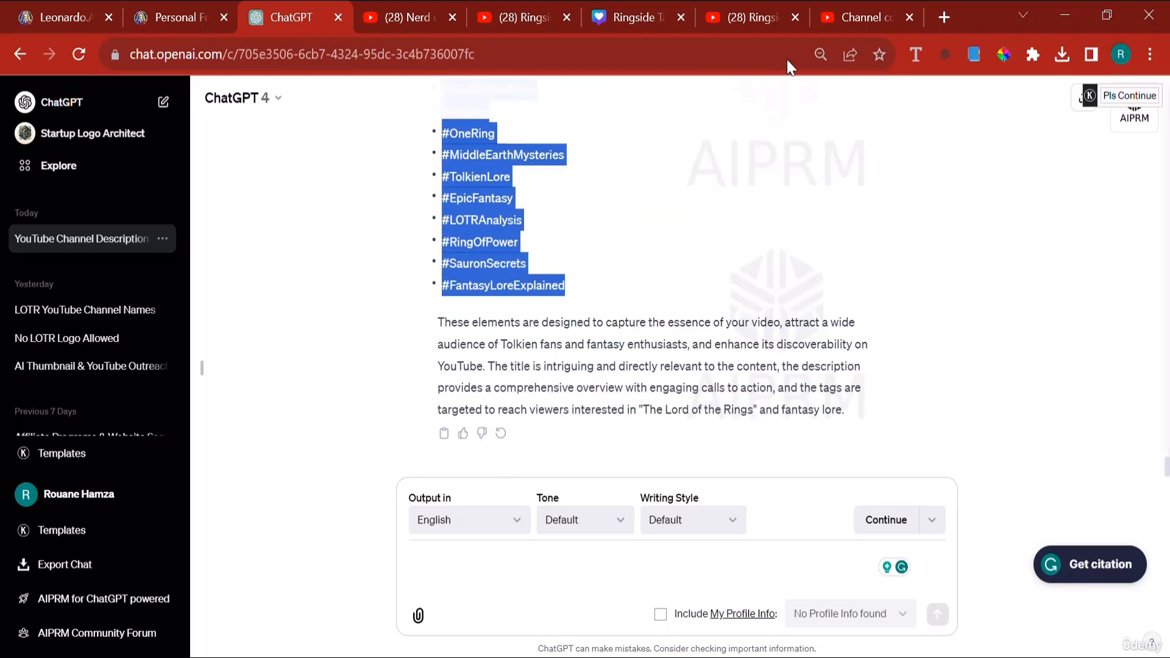
click(857, 17)
click(294, 464)
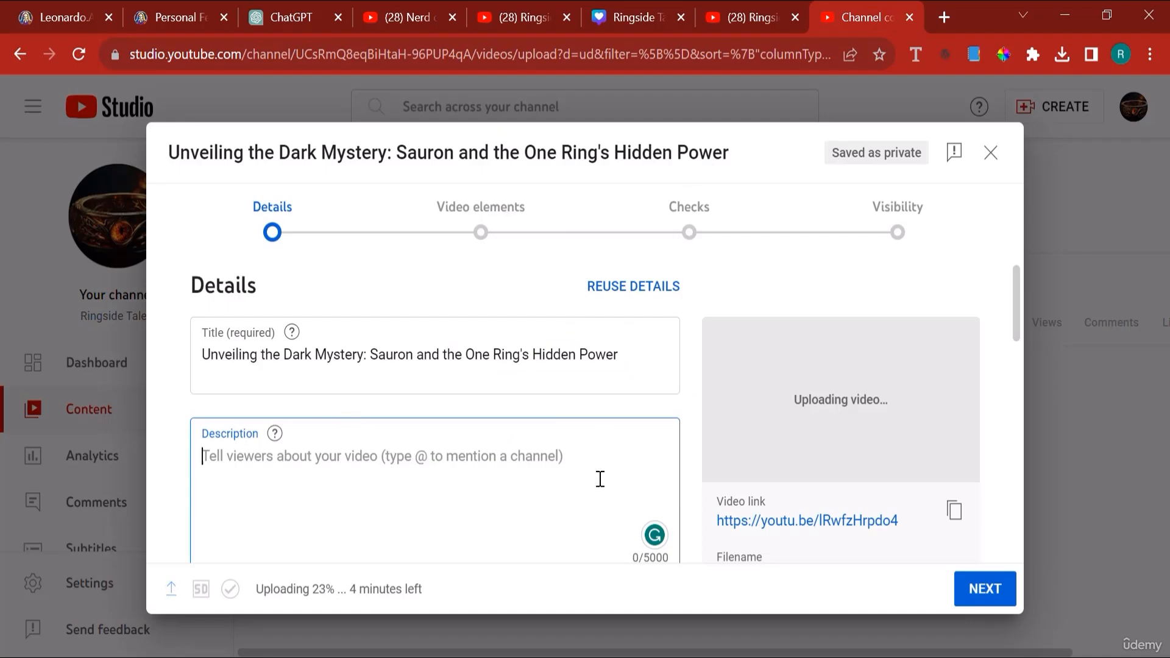
key(ctrl+v)
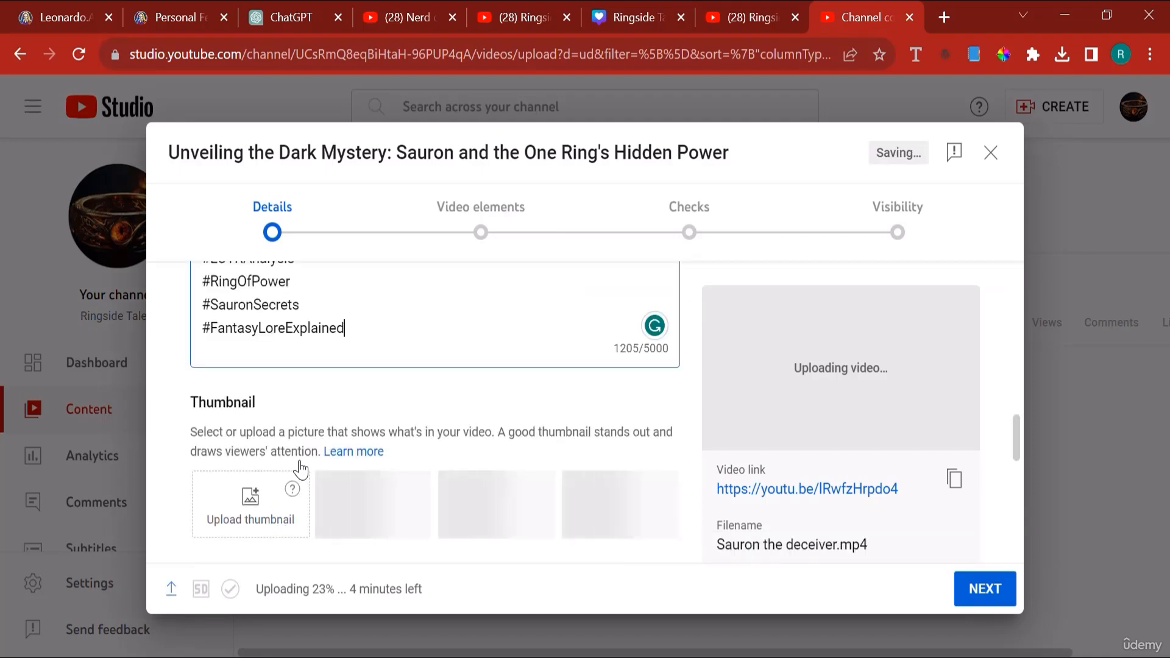
Delete the "Tags" heading above the hashtags in the video description.
scroll(355, 379, up, 2)
drag(203, 386, 265, 390)
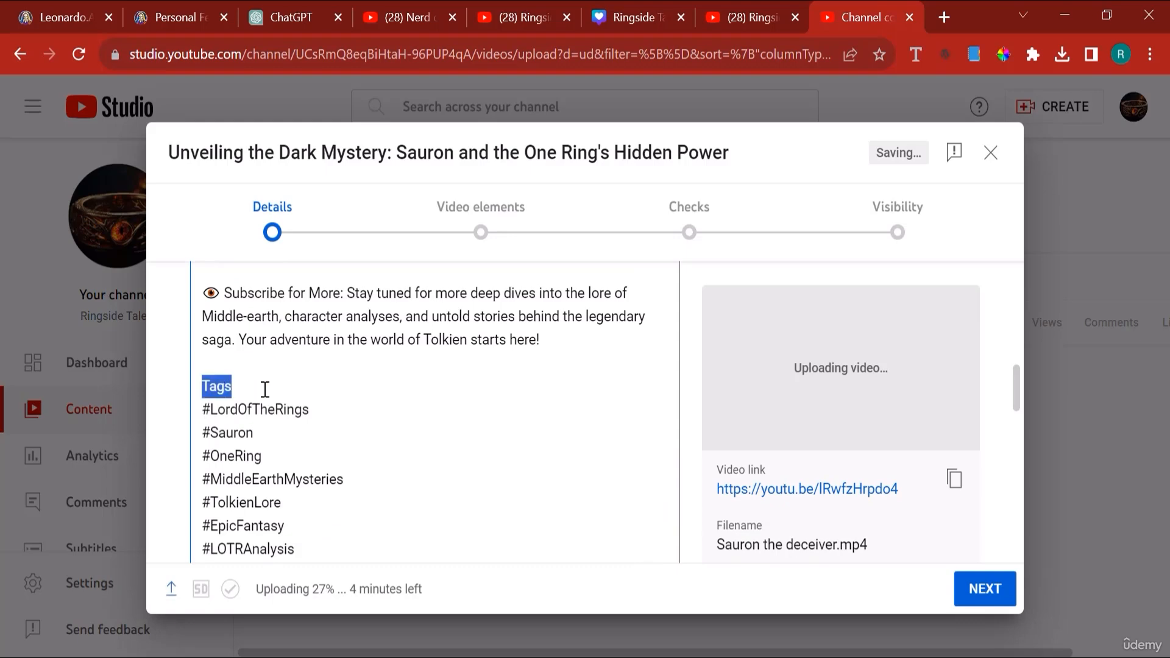
key(BackSpace)
scroll(360, 393, up, 10)
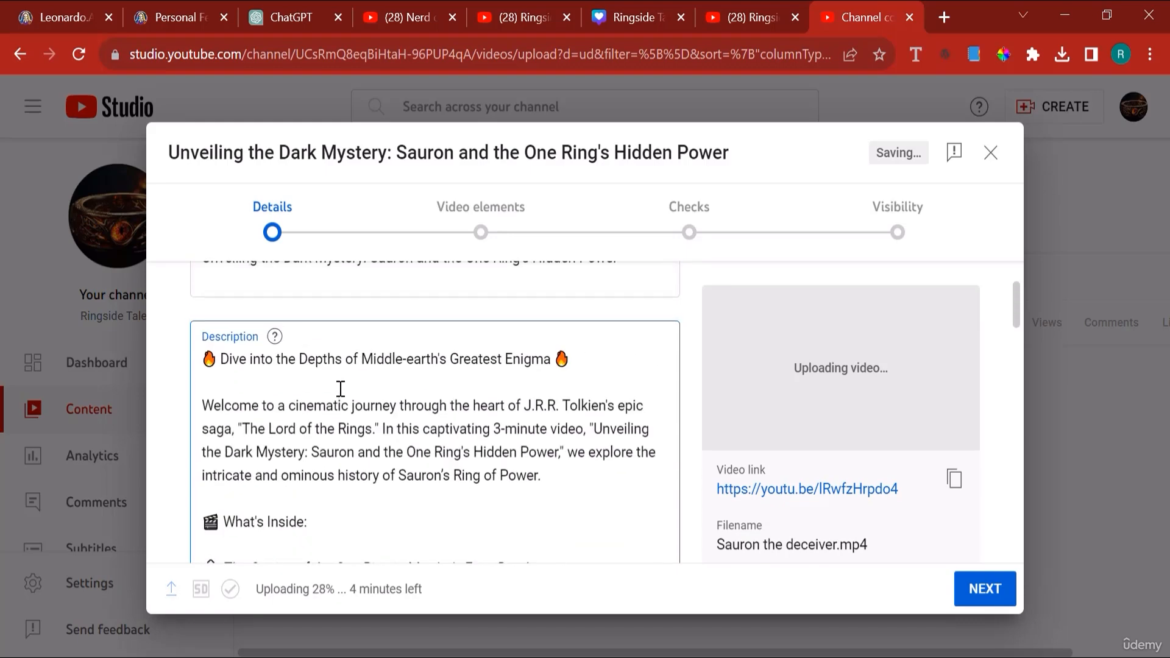
Ask ChatGPT to write comma-separated tags in one line, using keywords that most Lord of the Rings fans would use to search for the channel.
click(309, 6)
click(504, 558)
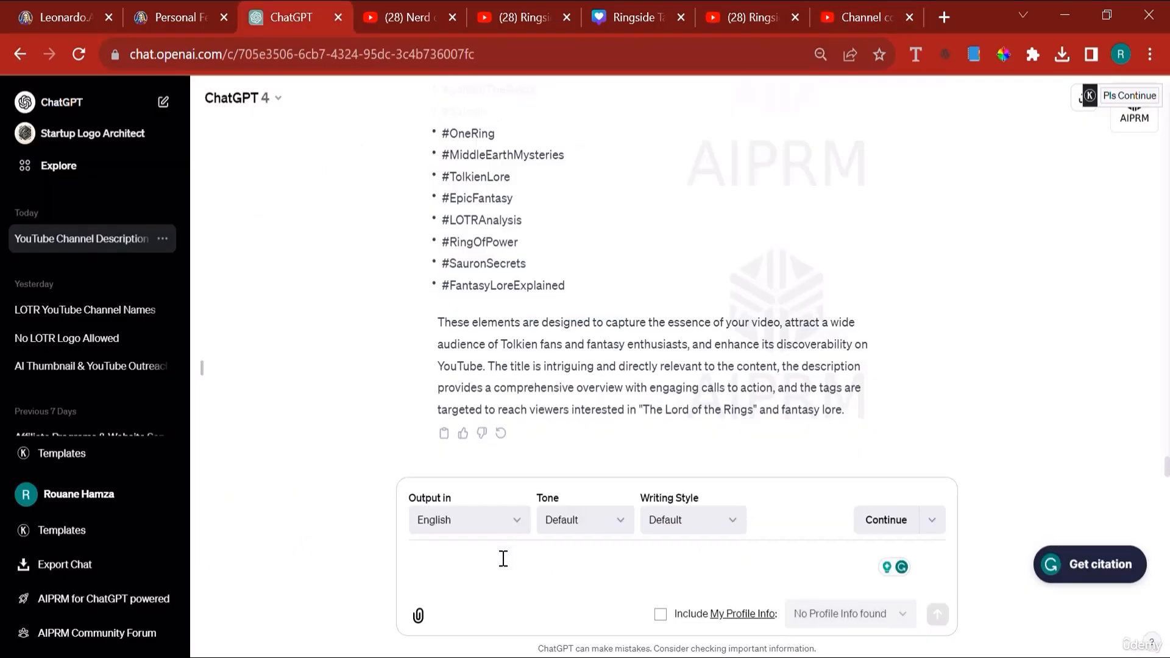
text(write)
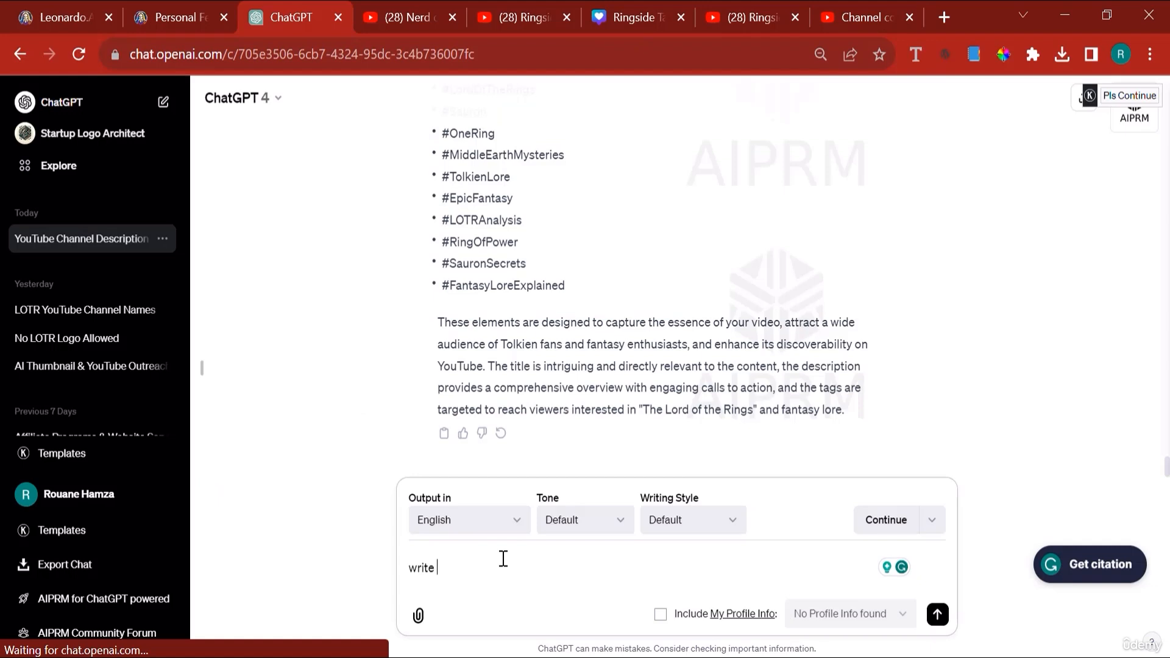
text( tags in one)
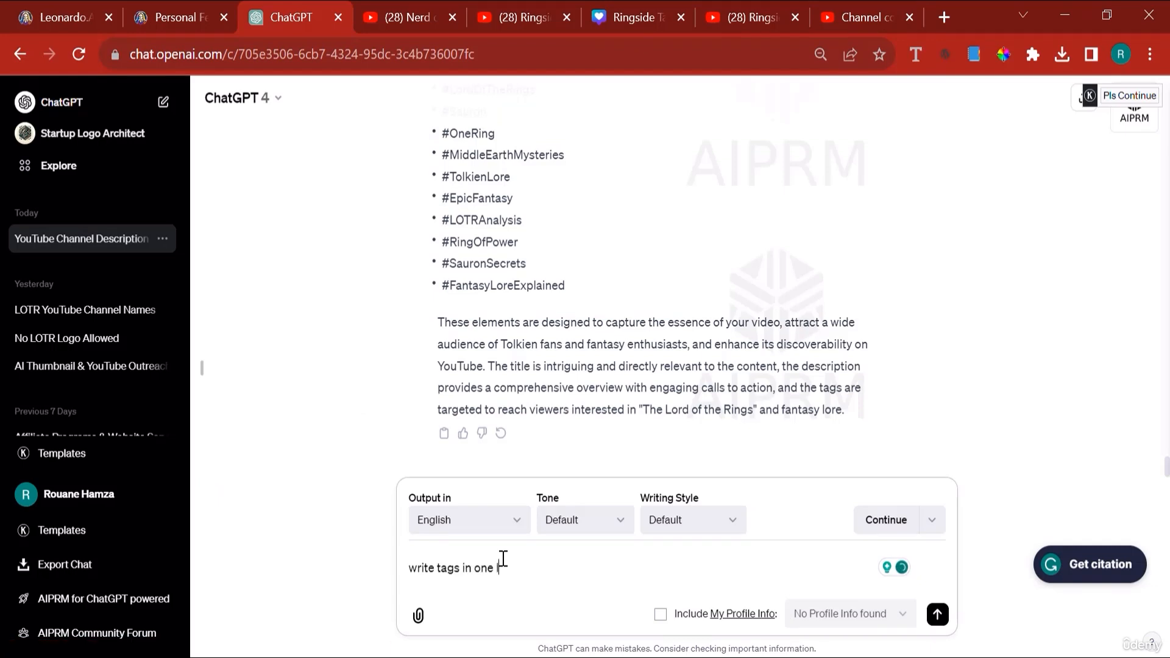
text( line, and they should be se)
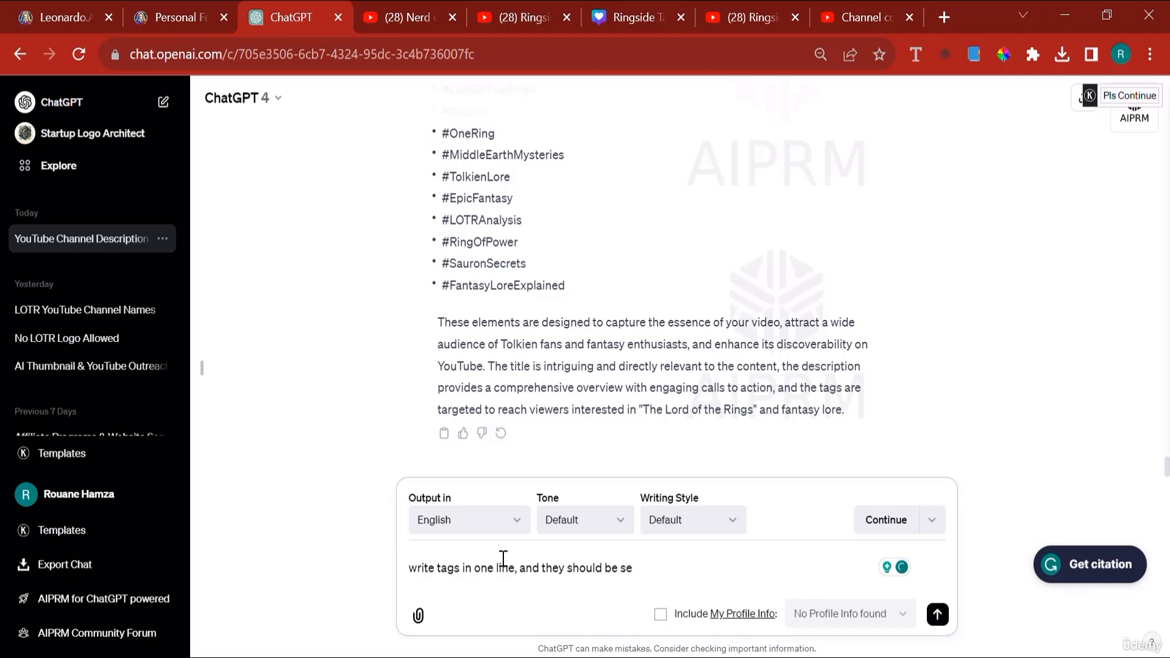
text(perated with a coma)
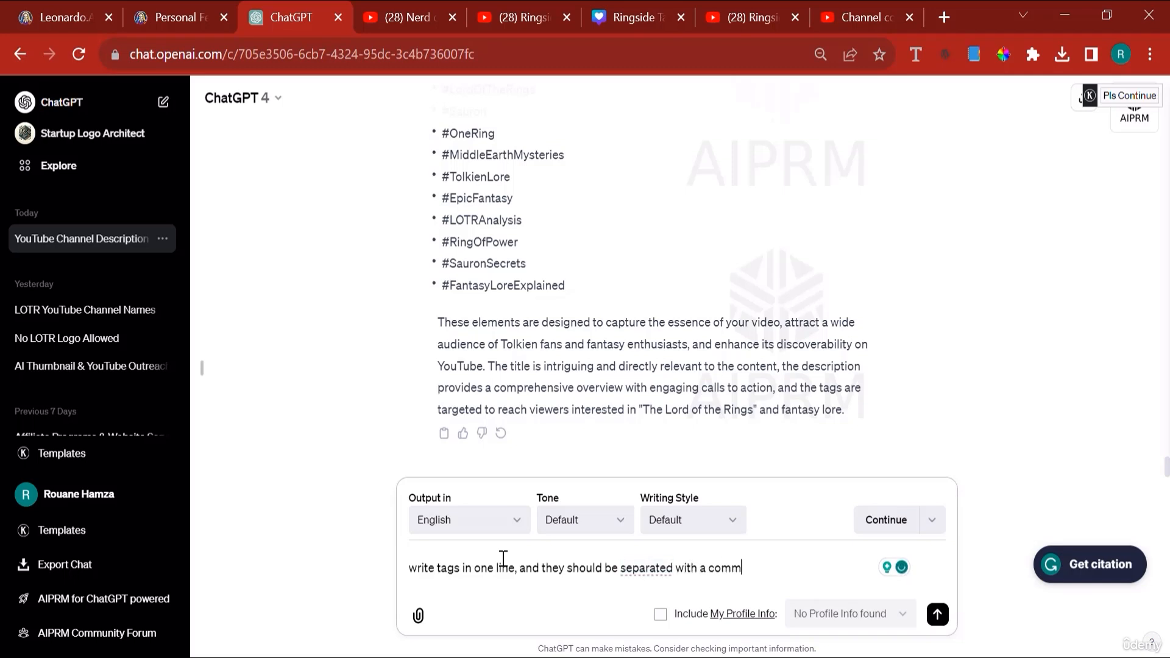
text(, and they shg)
key(BackSpace)
key(BackSpace)
key(BackSpace)
text(ould be keyw)
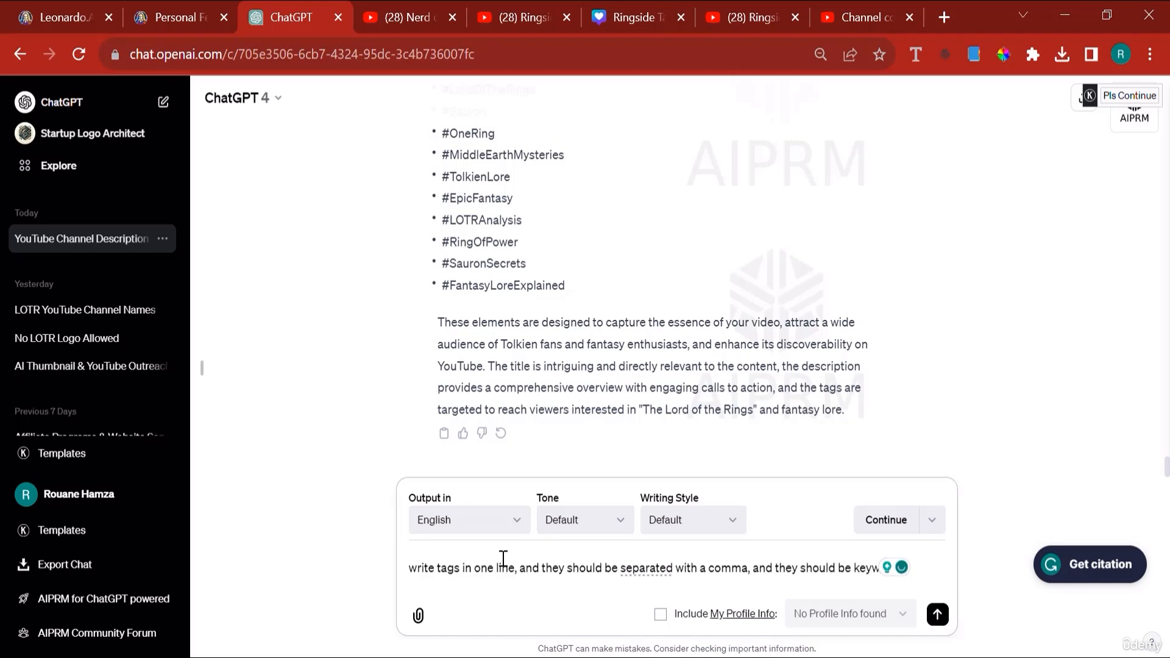
text(ords that most fans of the l)
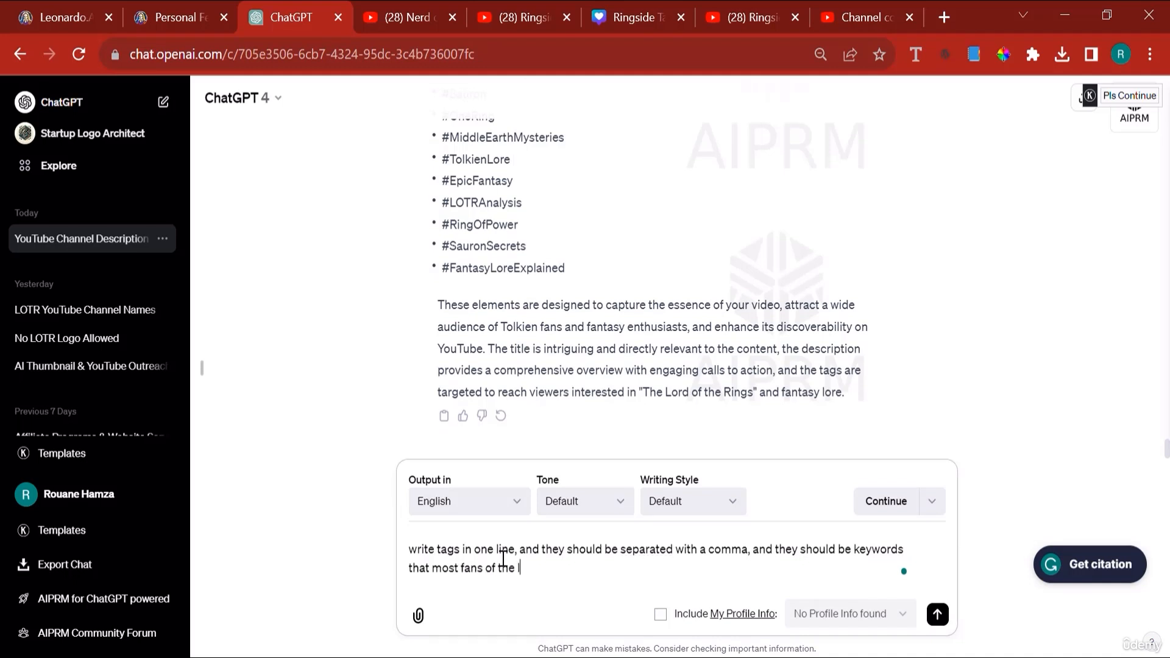
text(ord of the rings would use to search fr)
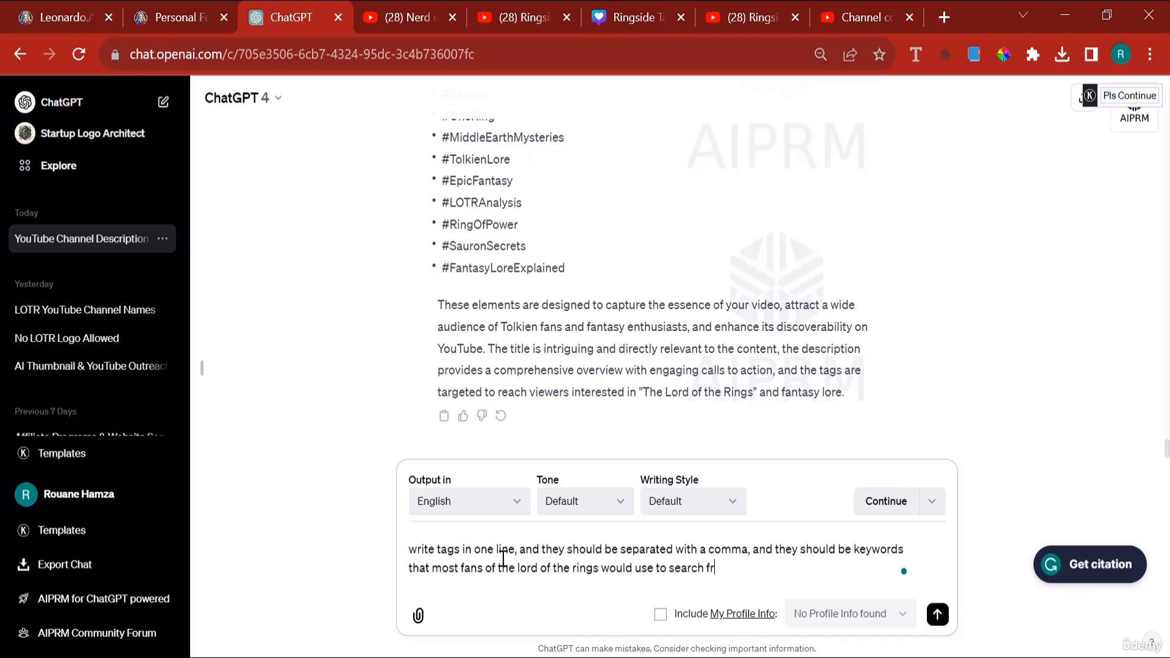
text(hannel.)
key(Return)
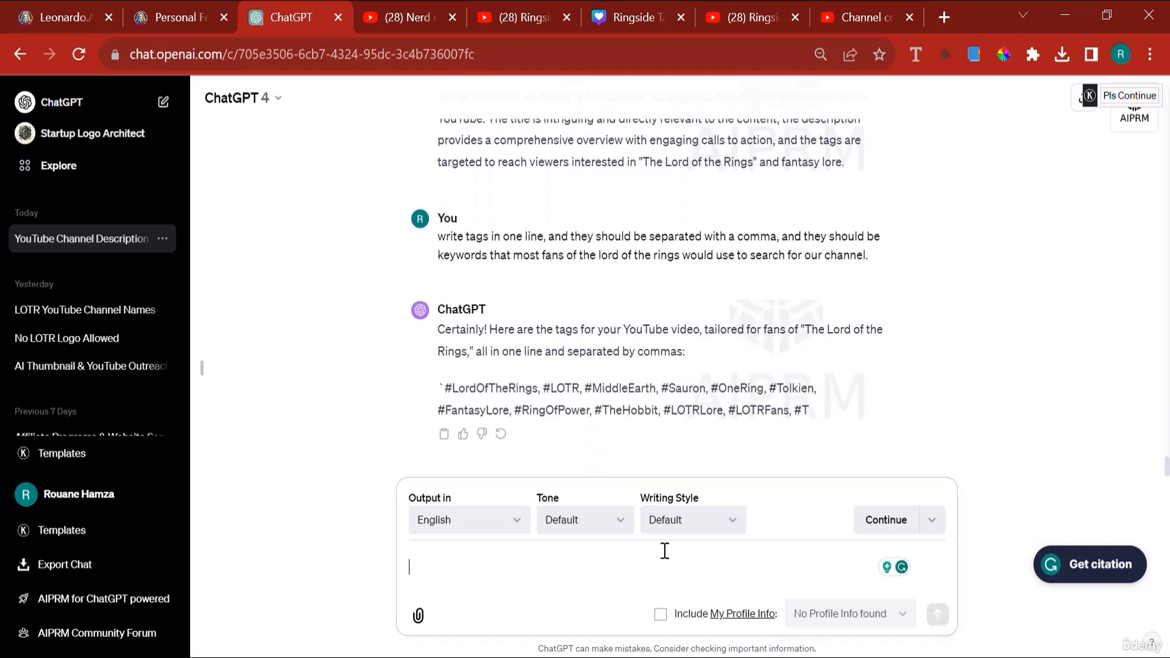
Tell ChatGPT not to add hashtags, and select the resulting line of tags.
text(don't add  a h)
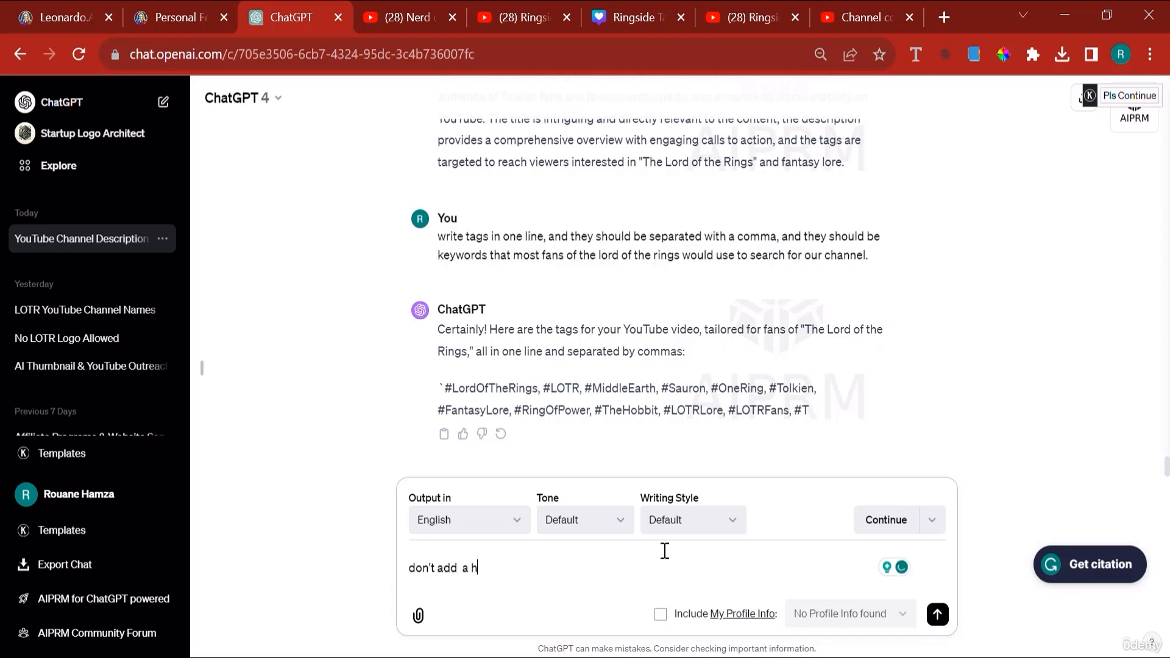
text(ashtahs)
key(Return)
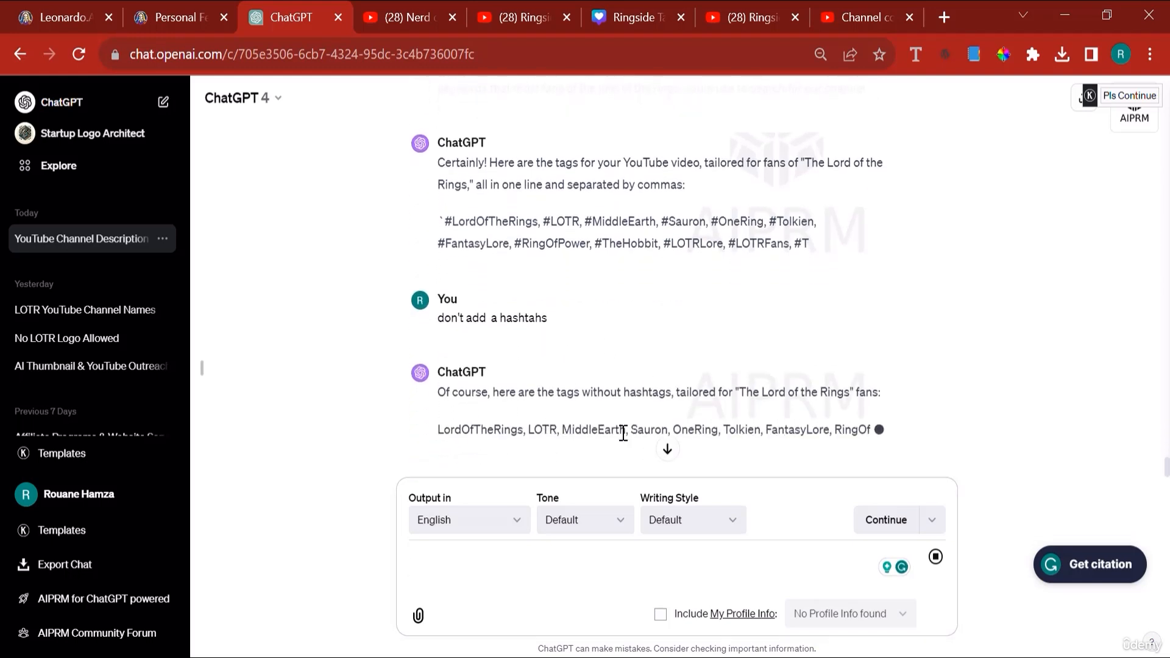
triple_click(622, 432)
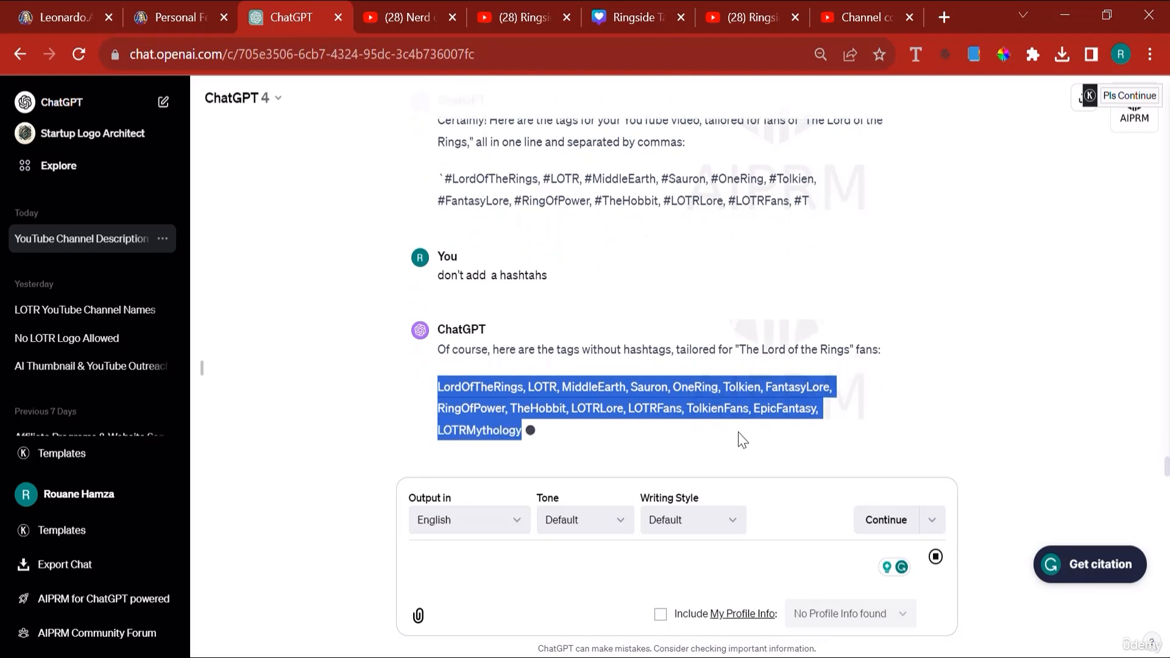
right_click(650, 389)
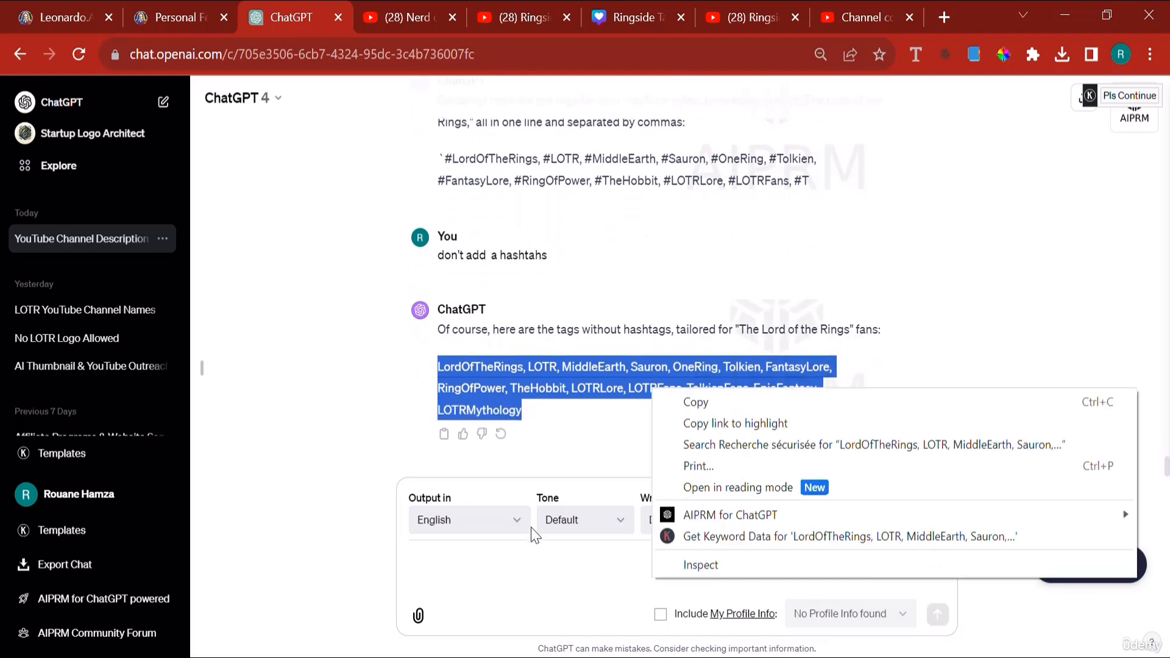
Ask ChatGPT to write more tags based on people's keywords, with the keywords kept separate.
click(527, 551)
text(write more)
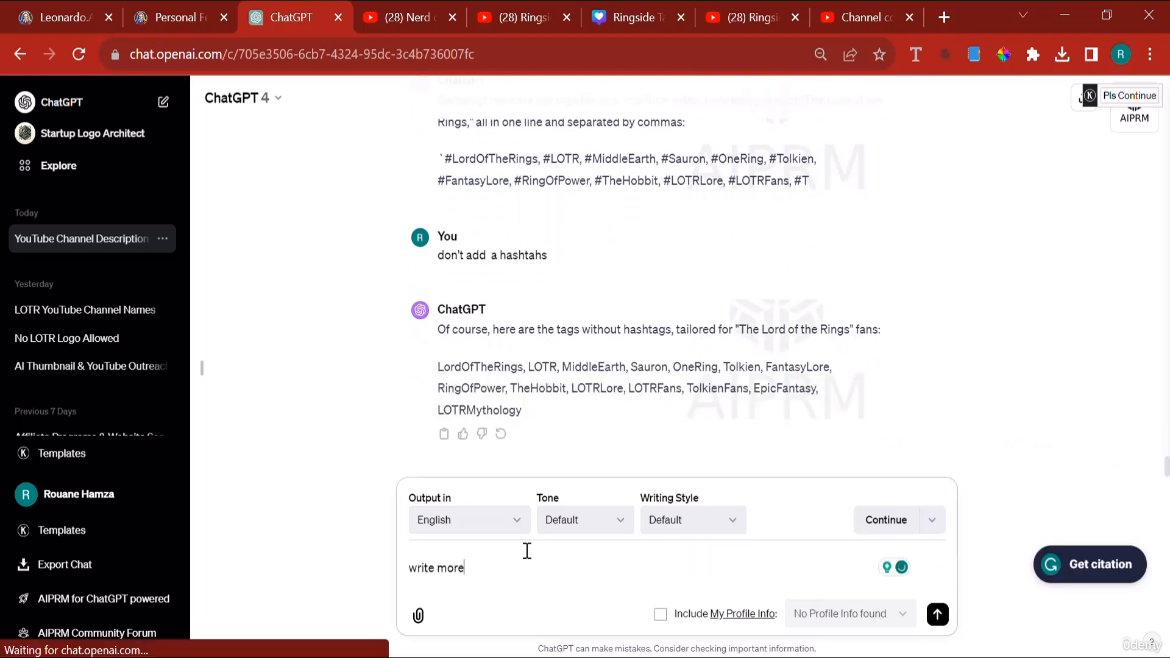
text(, and op)
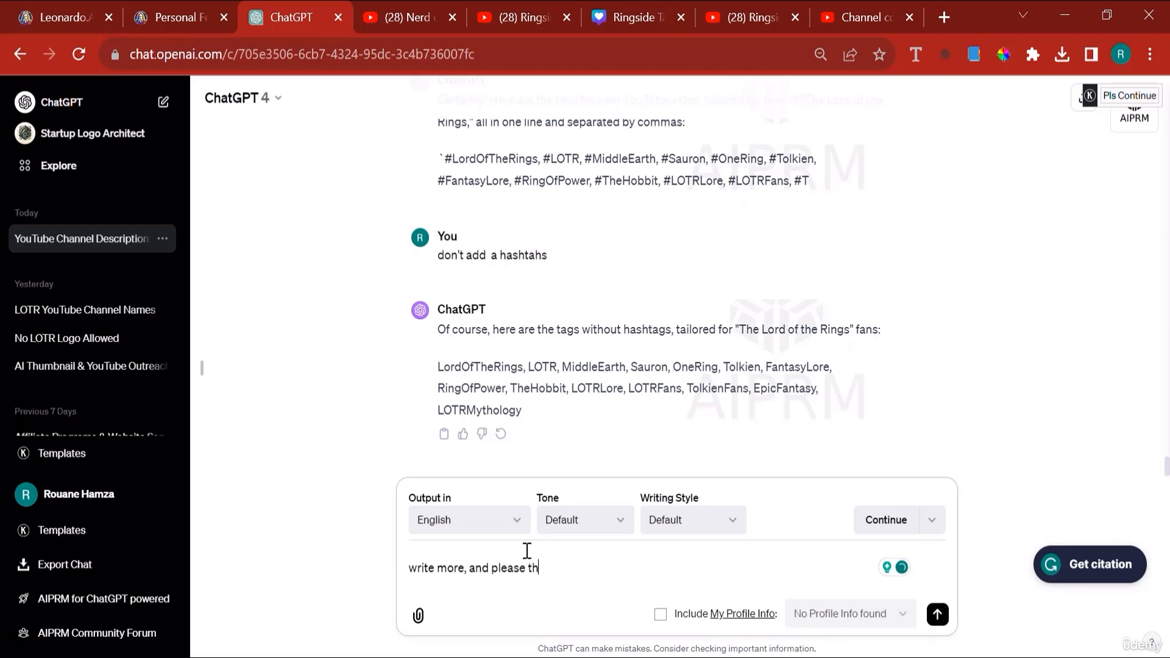
text(ease these hashtags are people's keyw)
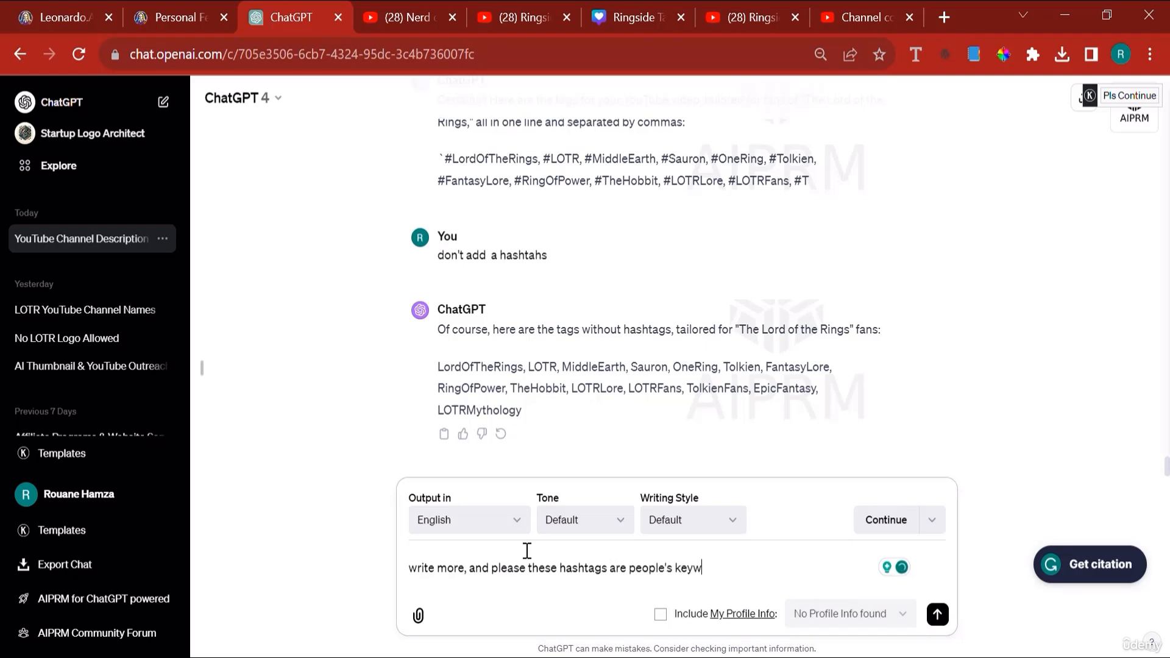
text(ords, and the keywords should be)
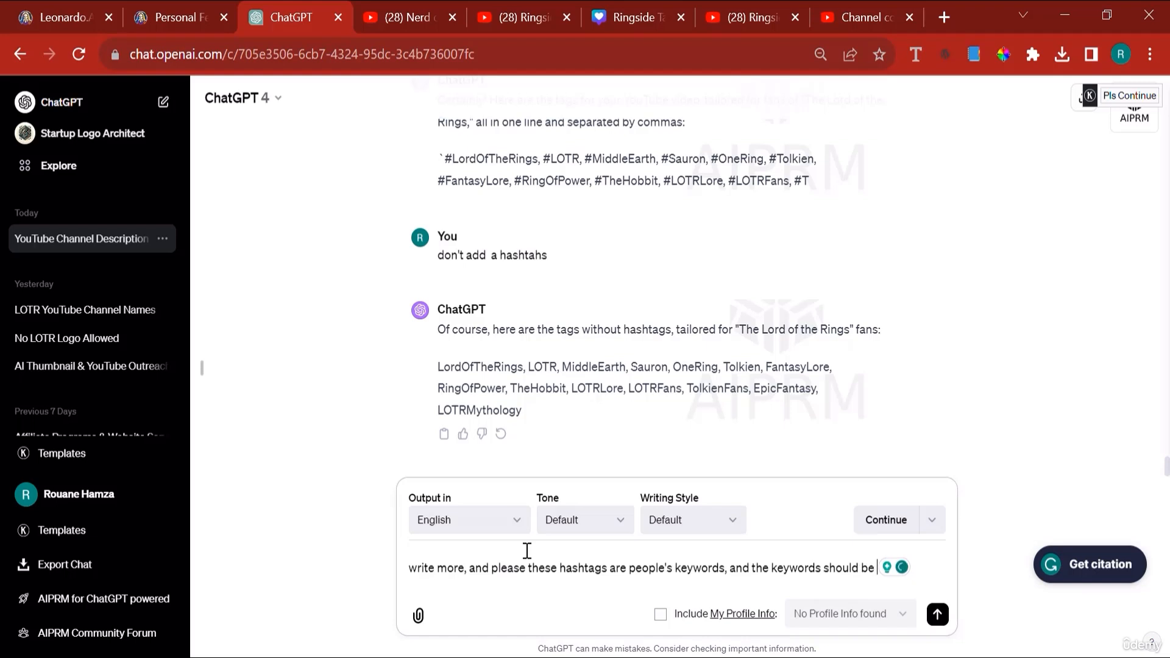
text(rate)
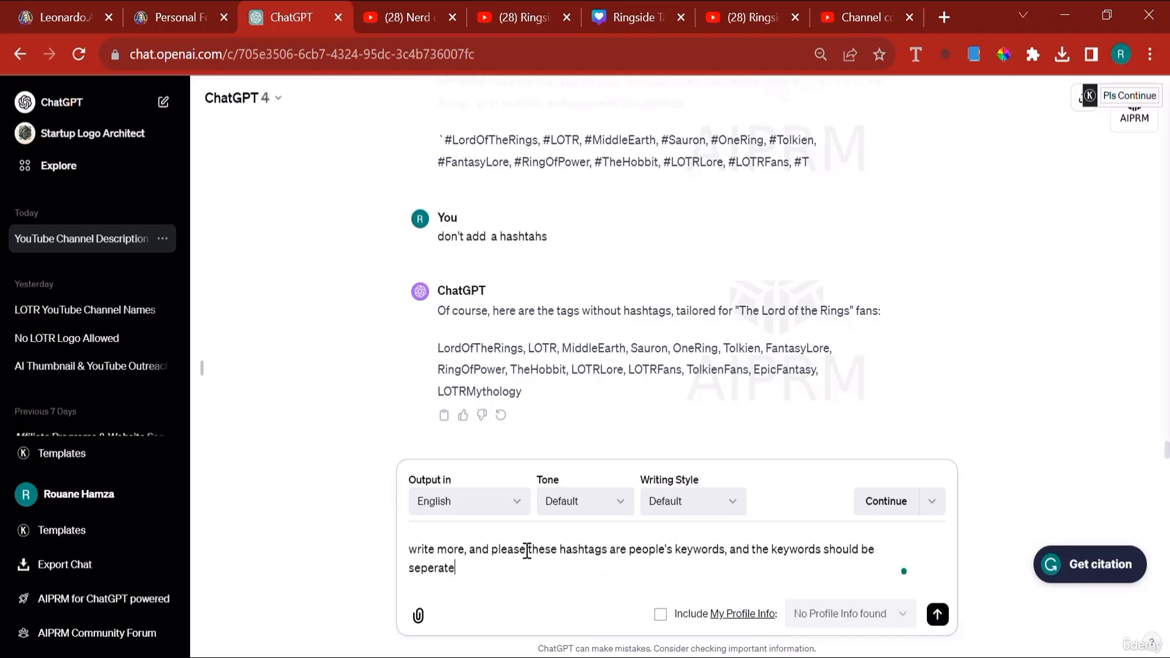
key(Return)
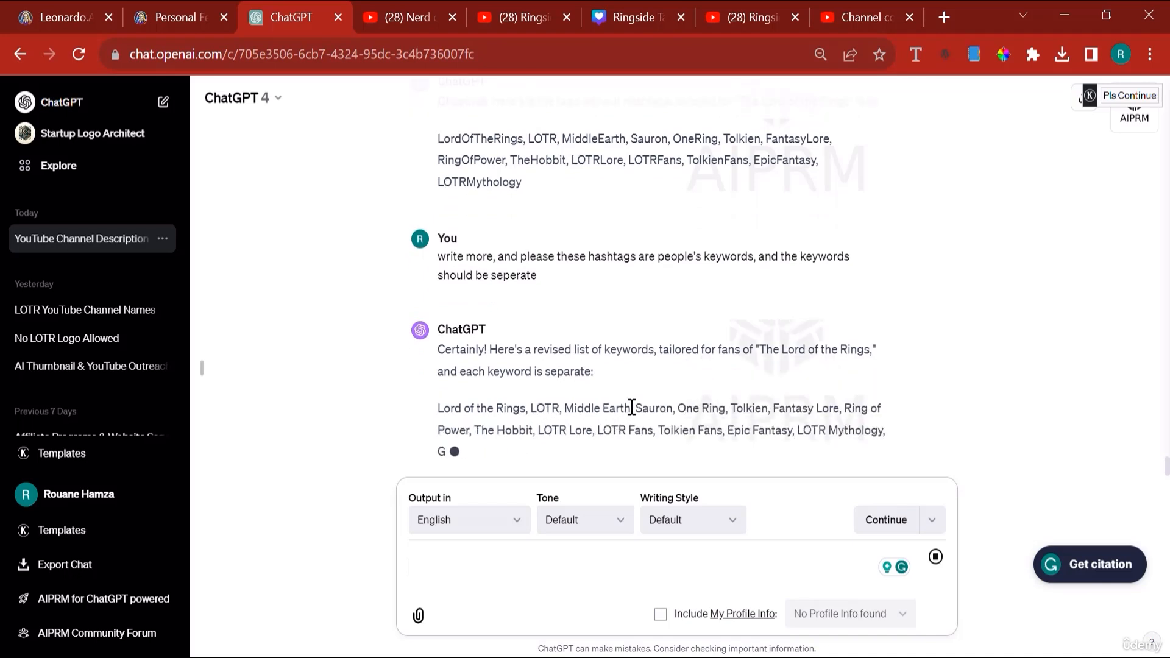
Copy the revised keyword list from ChatGPT's newest answer and switch to YouTube Studio.
triple_click(574, 398)
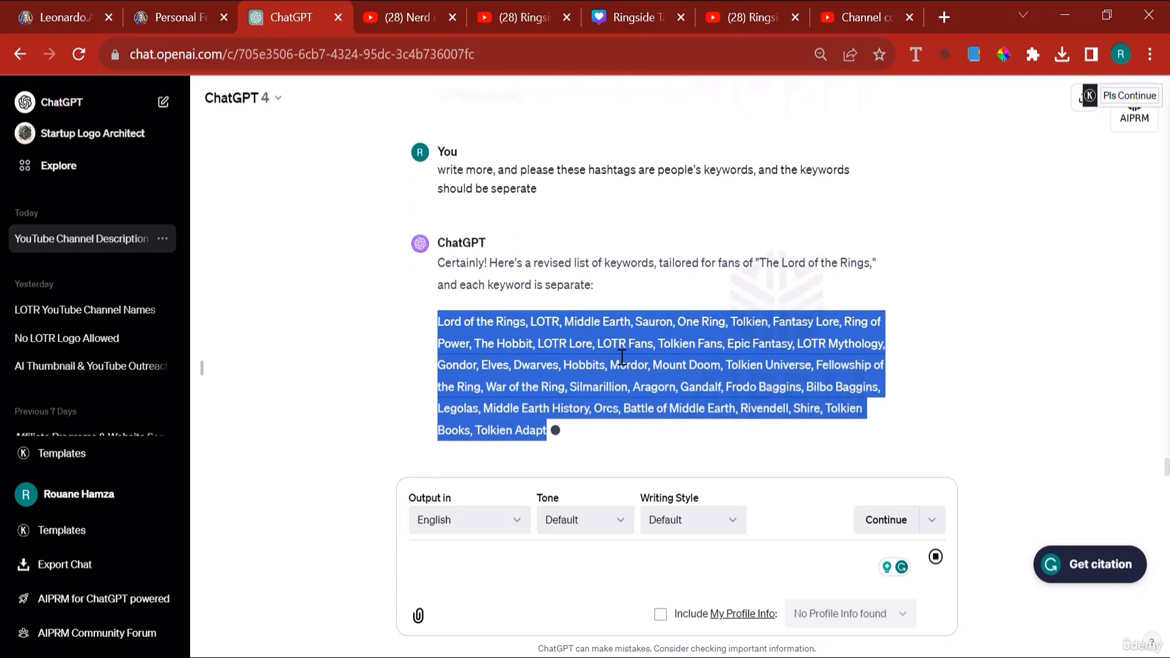
right_click(612, 352)
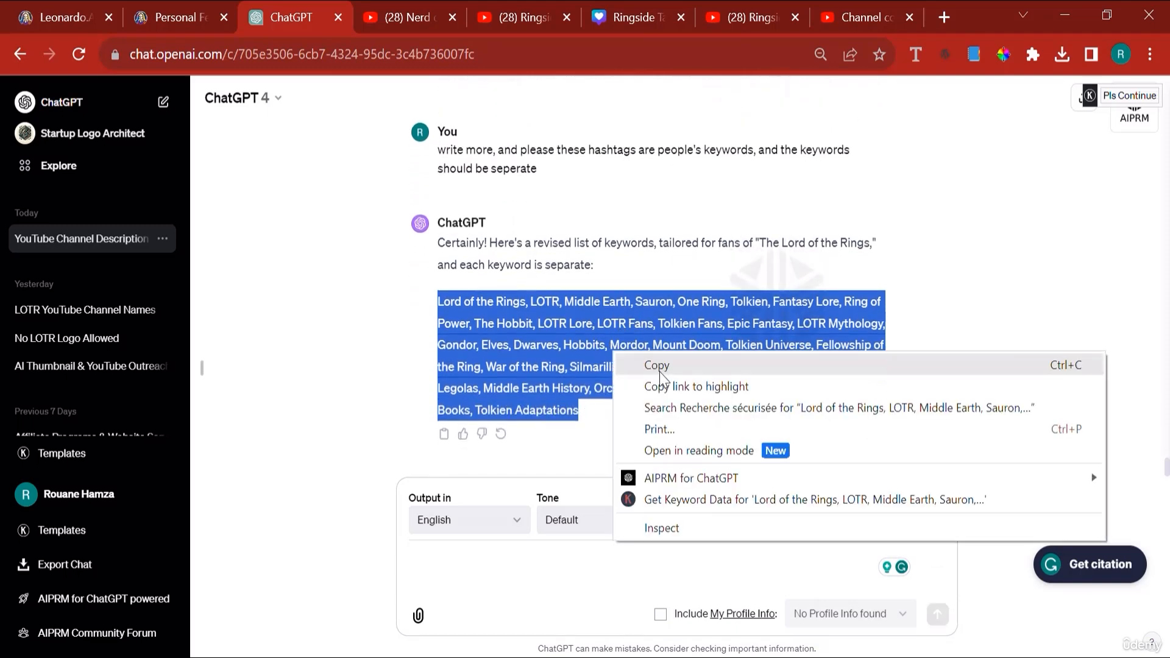
click(662, 366)
click(859, 17)
Try to upload a custom thumbnail for the video.
scroll(392, 457, down, 15)
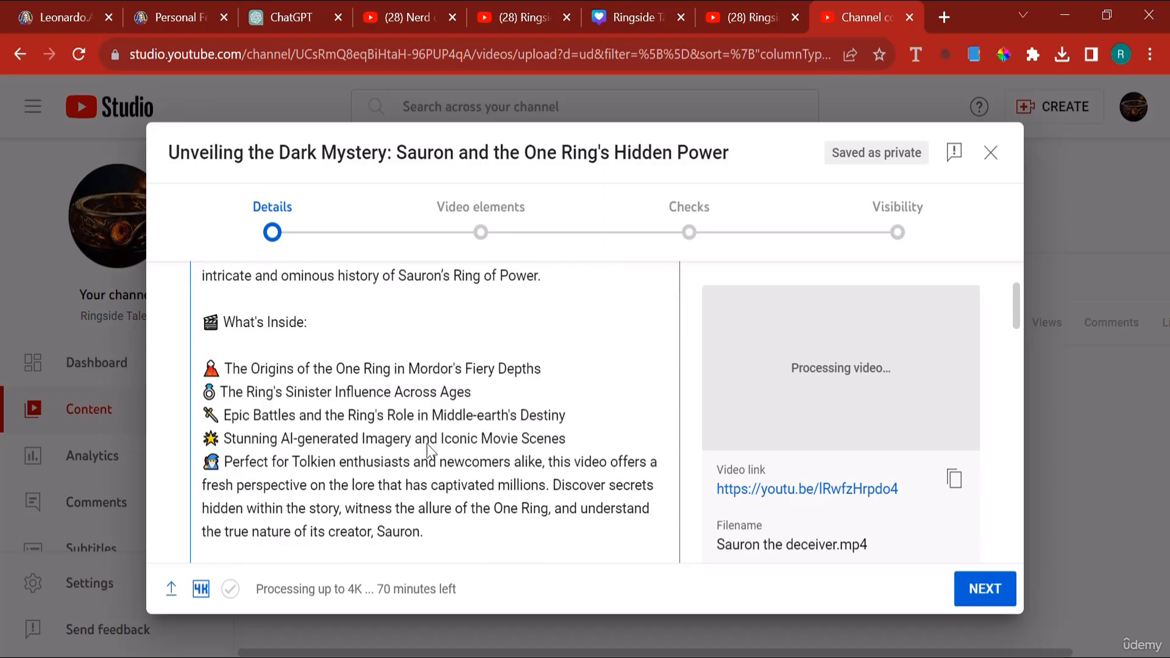
scroll(442, 470, up, 3)
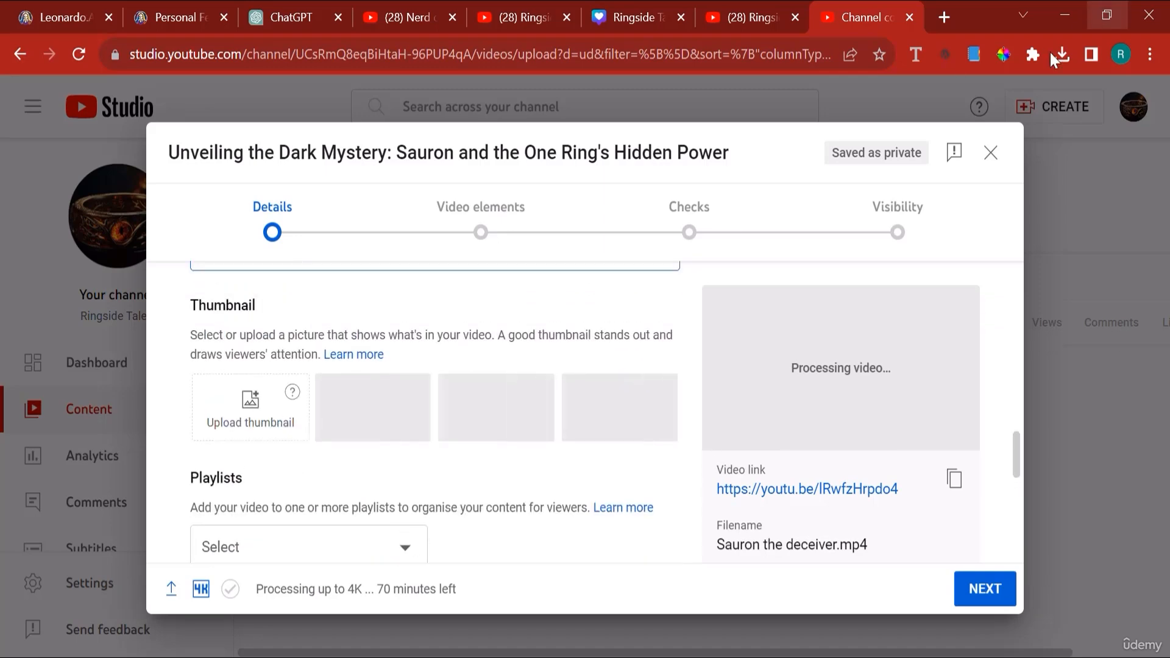
click(247, 427)
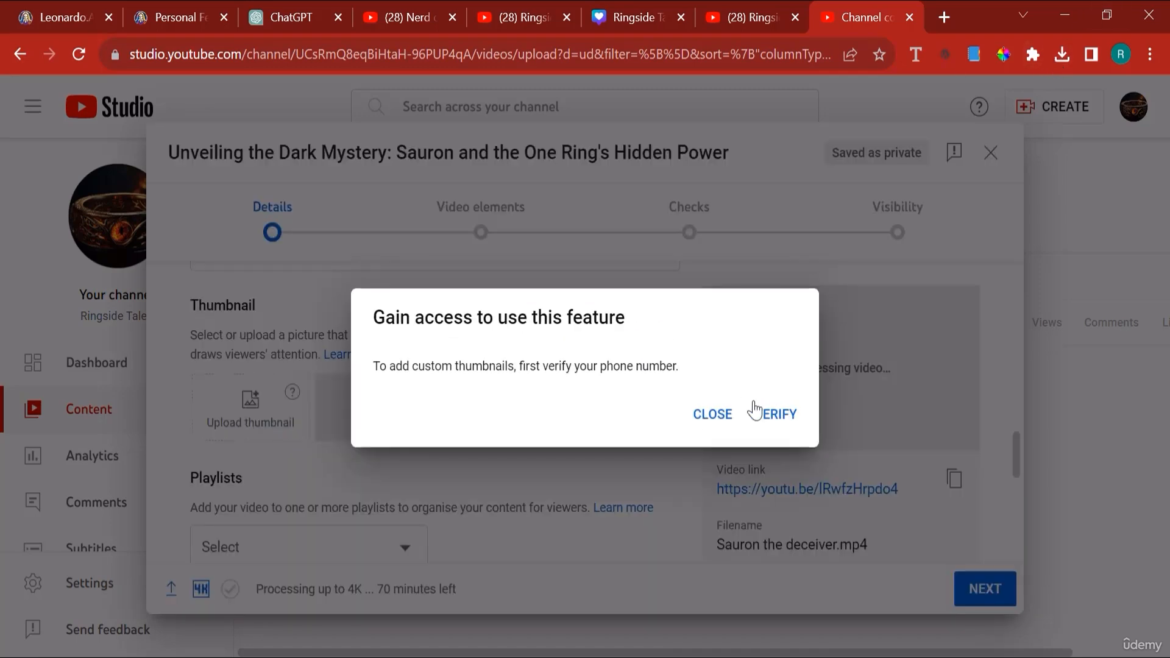
click(712, 414)
click(249, 412)
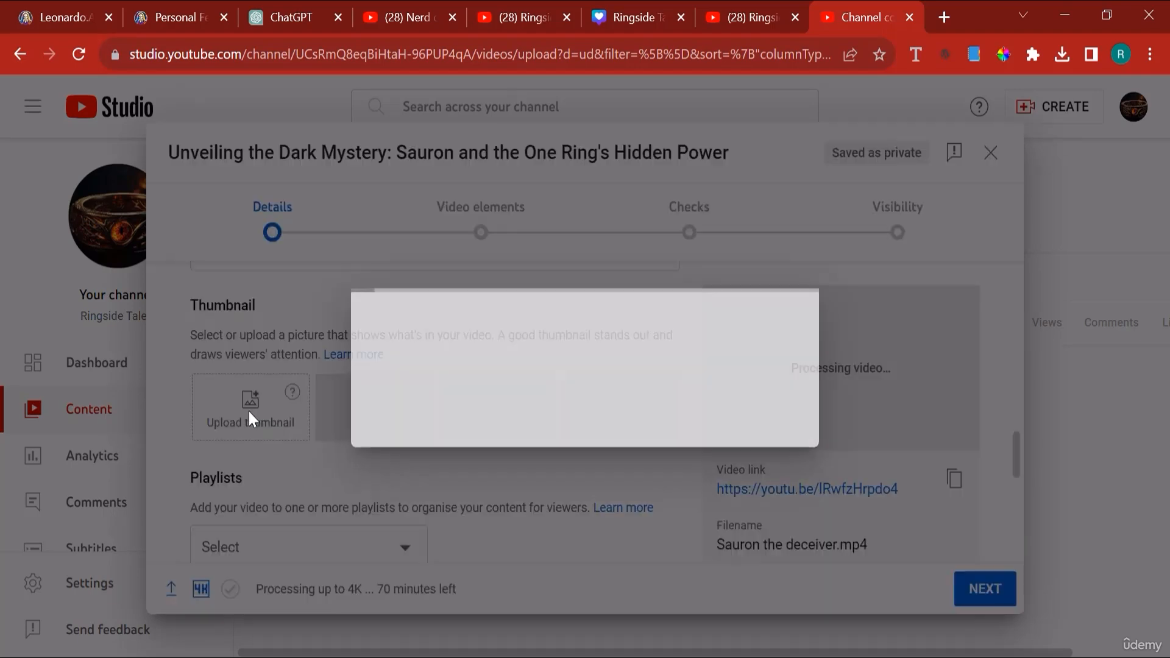
click(712, 414)
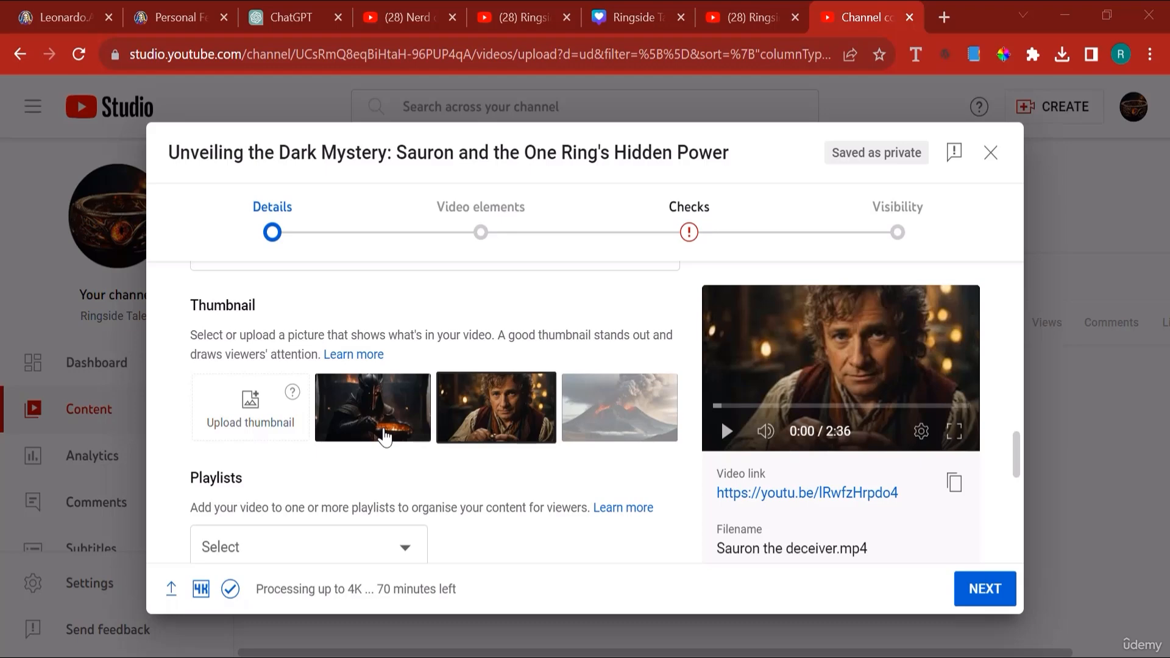
Choose the suggested thumbnail of the dark armoured figure and mark the video as not 'Made for Kids'.
click(385, 416)
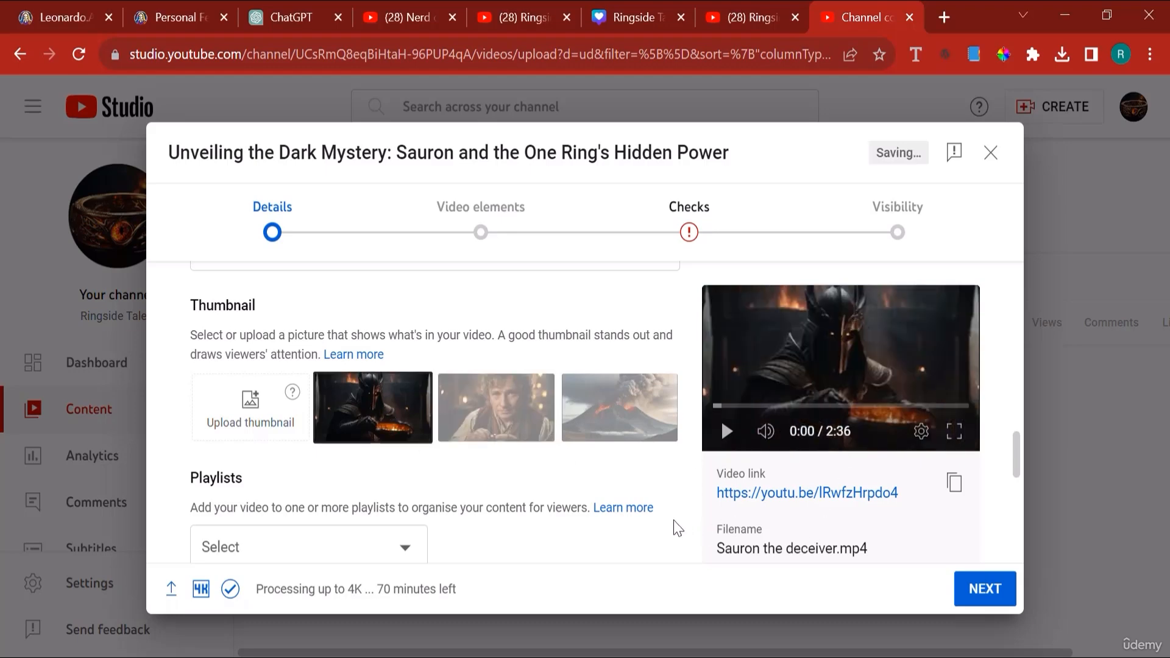
scroll(607, 528, down, 2)
scroll(542, 436, down, 5)
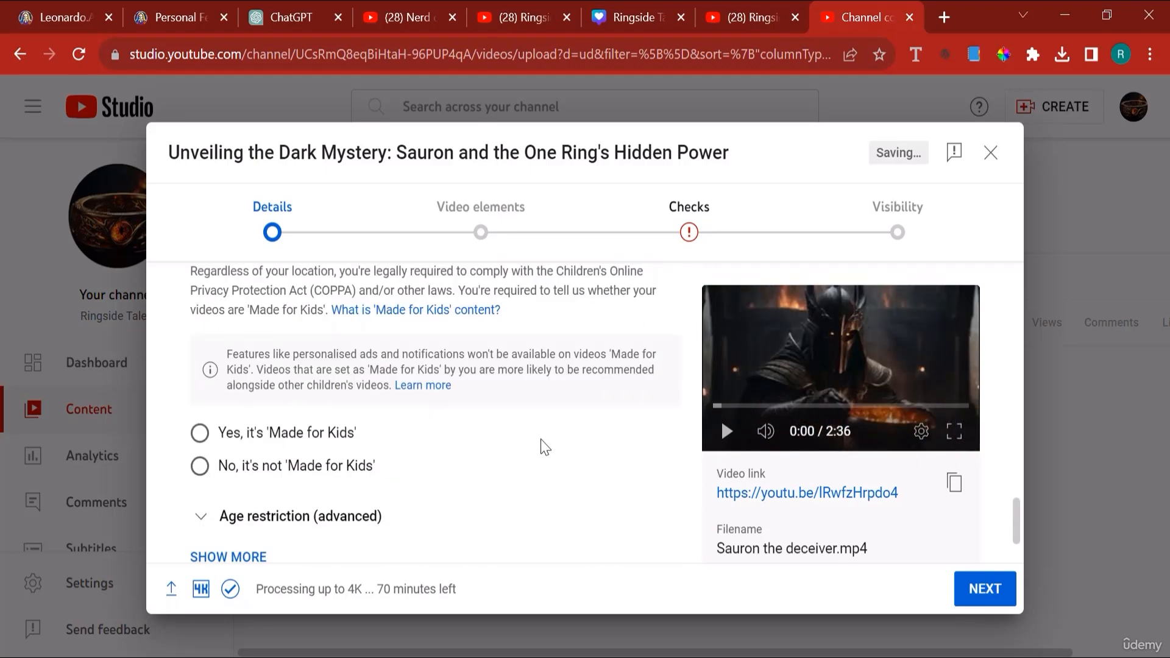
click(384, 474)
Expand the advanced age restriction options of the video.
scroll(515, 457, down, 2)
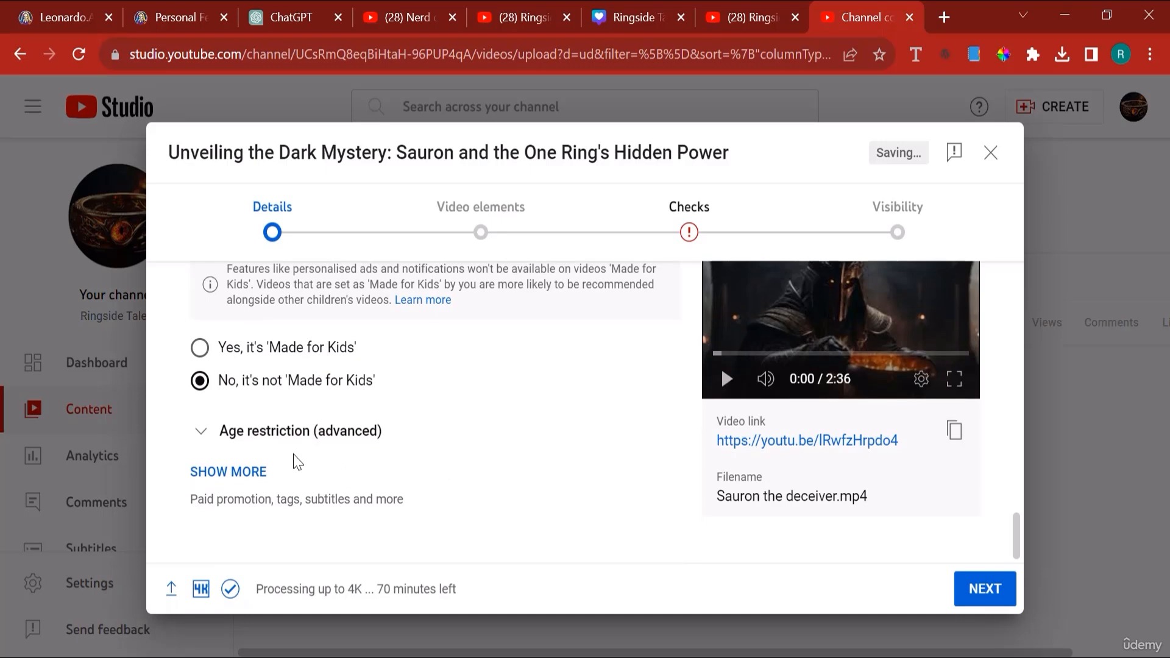
click(210, 440)
scroll(244, 415, down, 3)
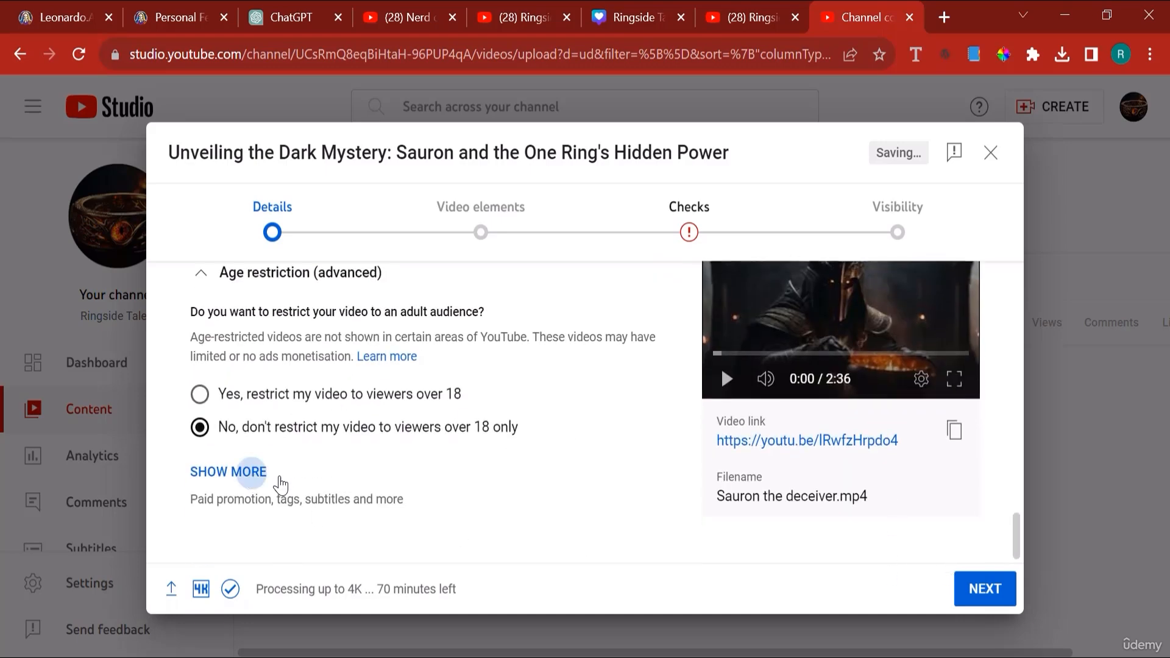
Reveal the additional video details and paste the copied keyword list as the video's tags.
click(269, 475)
scroll(316, 447, down, 5)
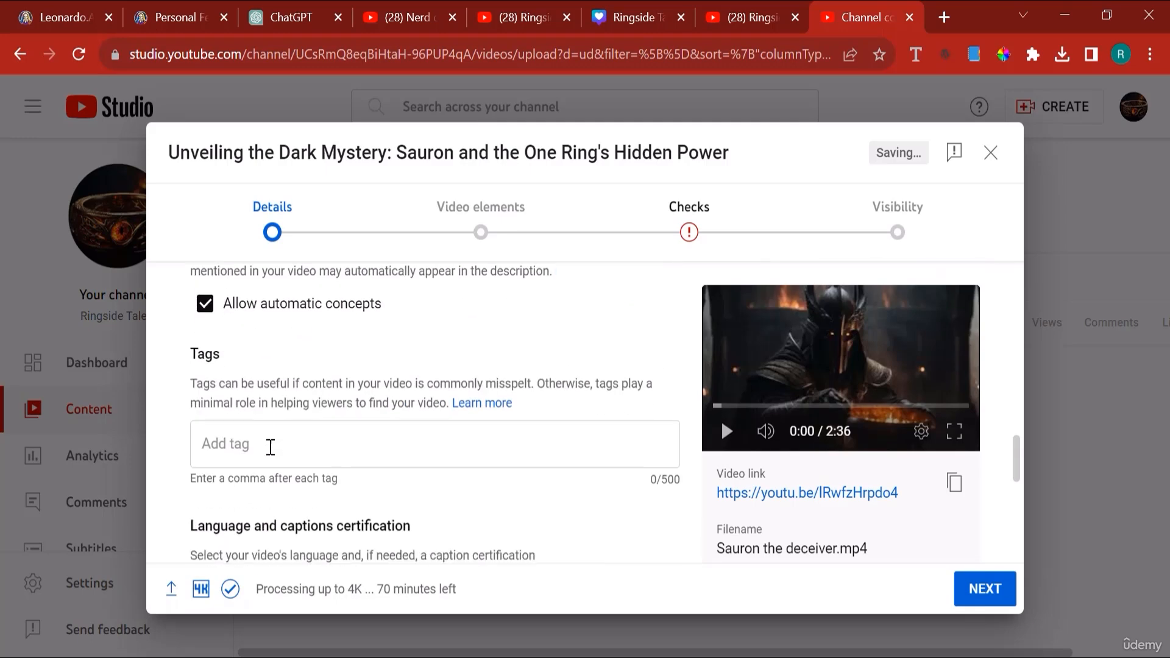
click(295, 534)
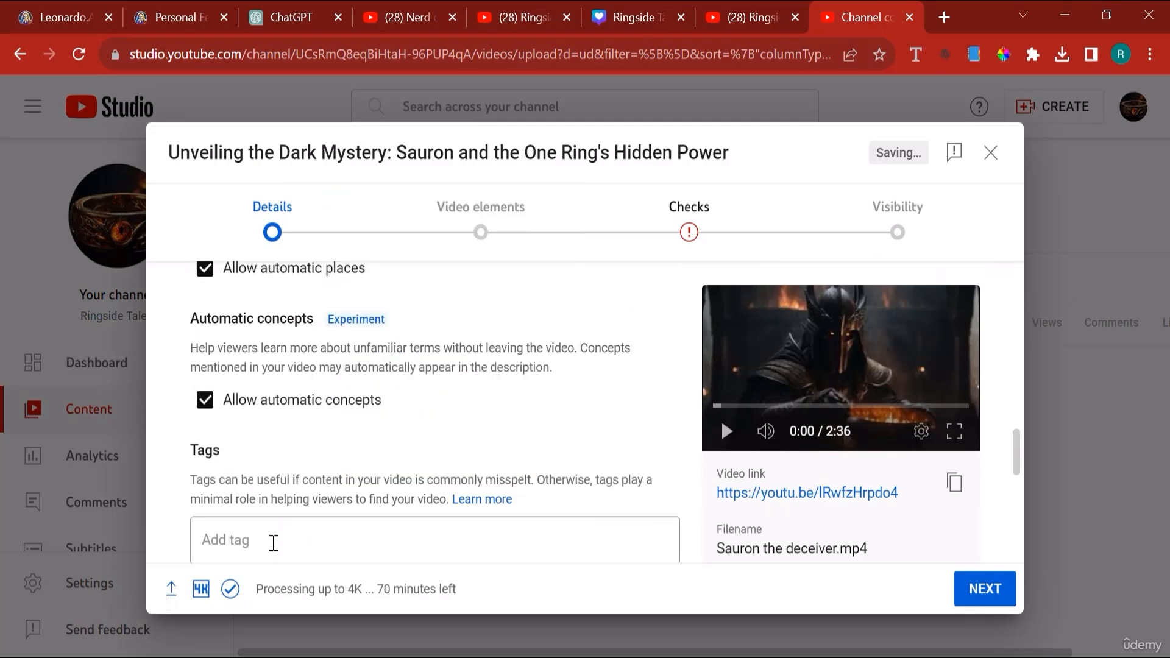
right_click(273, 542)
click(319, 389)
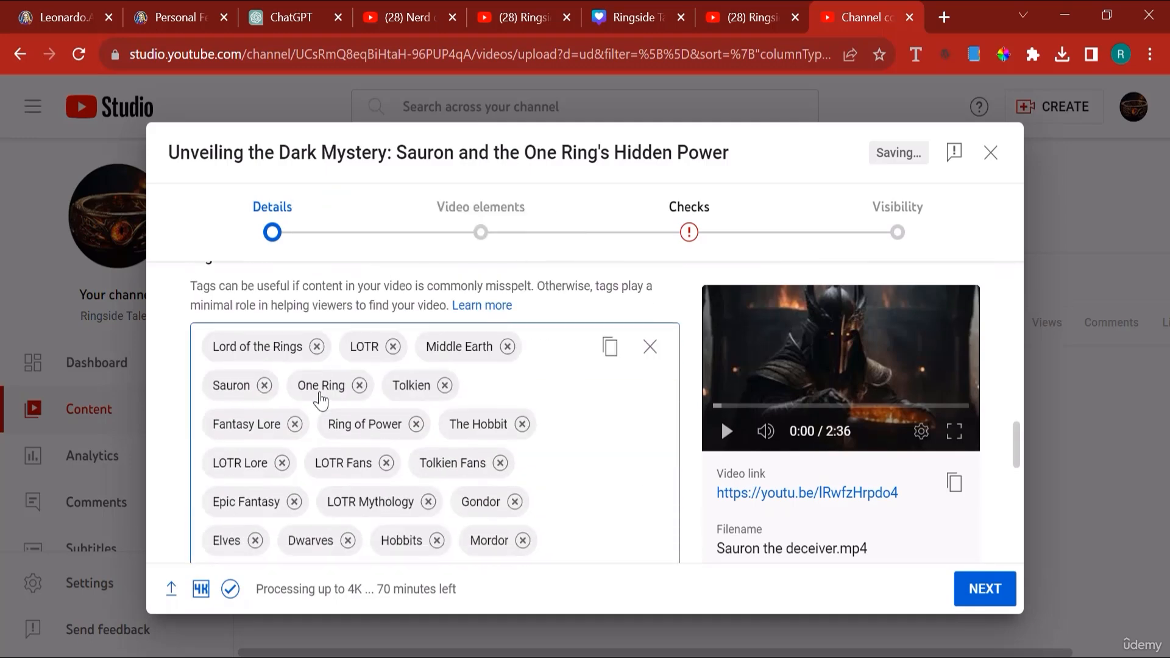
Set the video language to English in the language and captions certification details.
scroll(544, 478, down, 3)
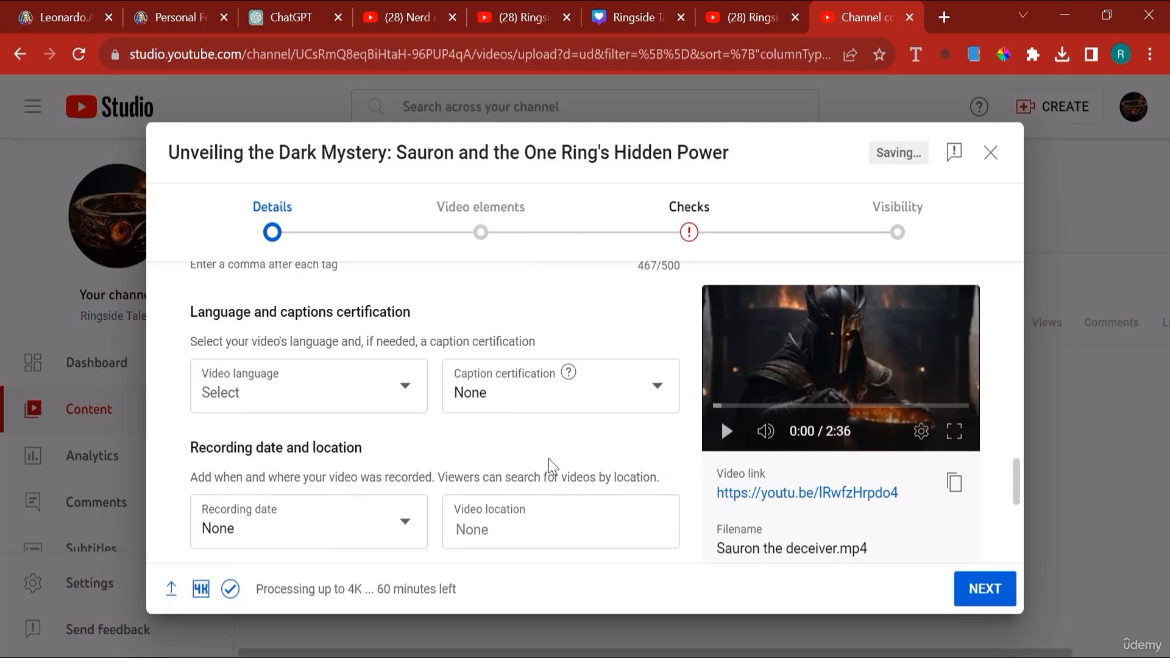
click(385, 415)
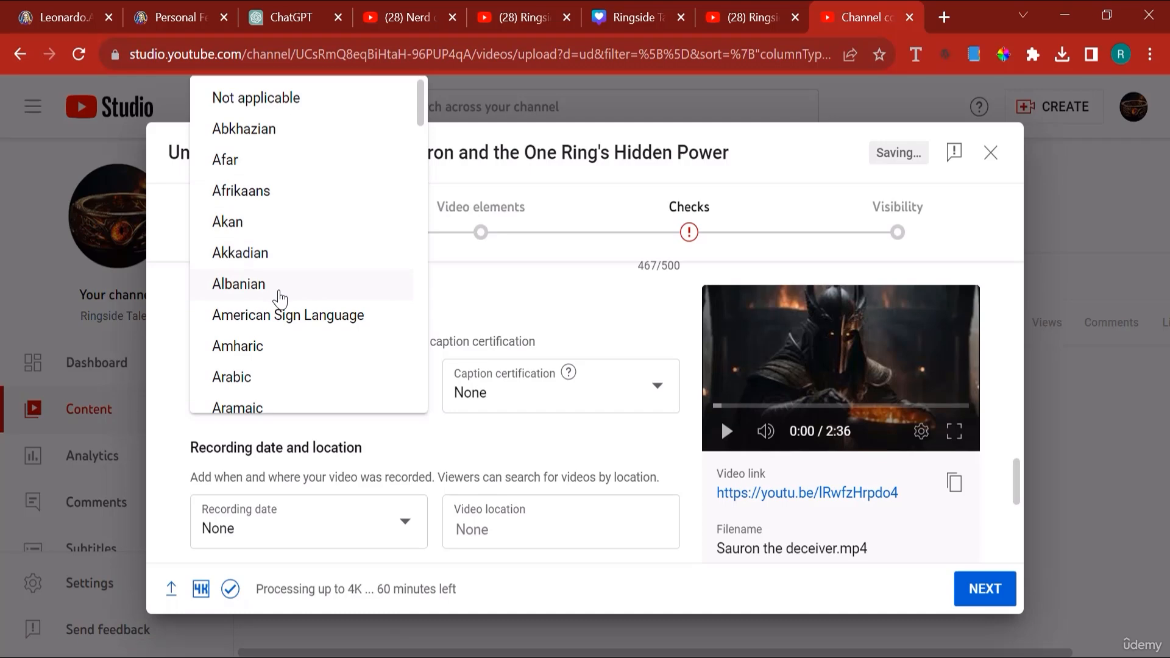
scroll(286, 314, down, 8)
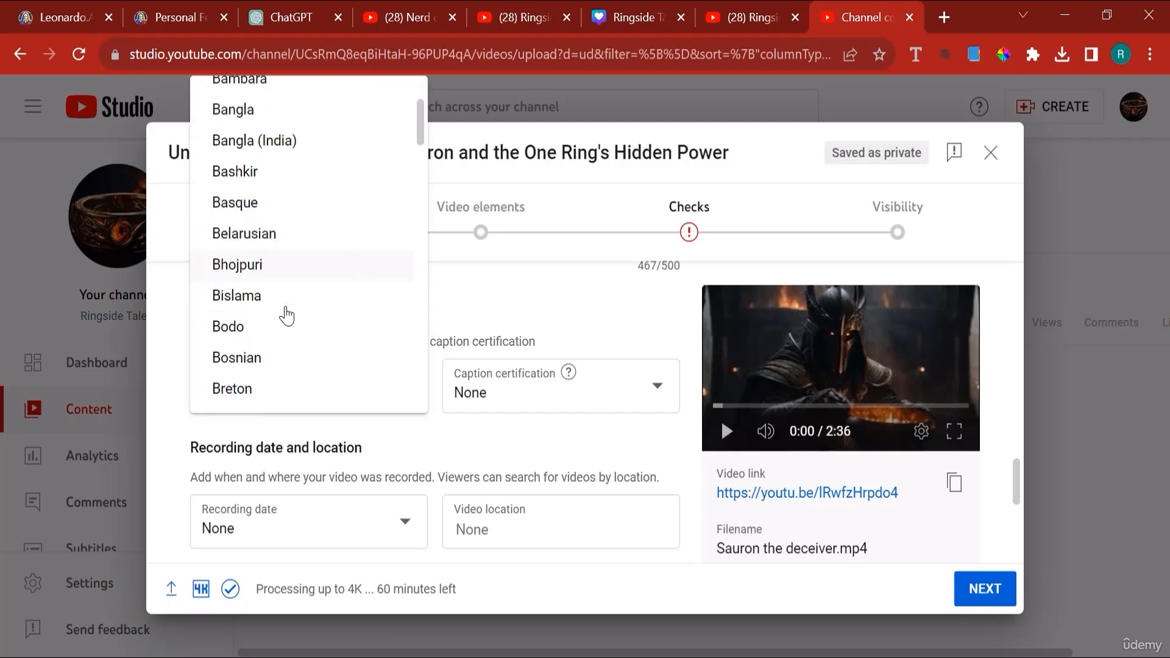
scroll(285, 315, down, 3)
scroll(285, 316, up, 8)
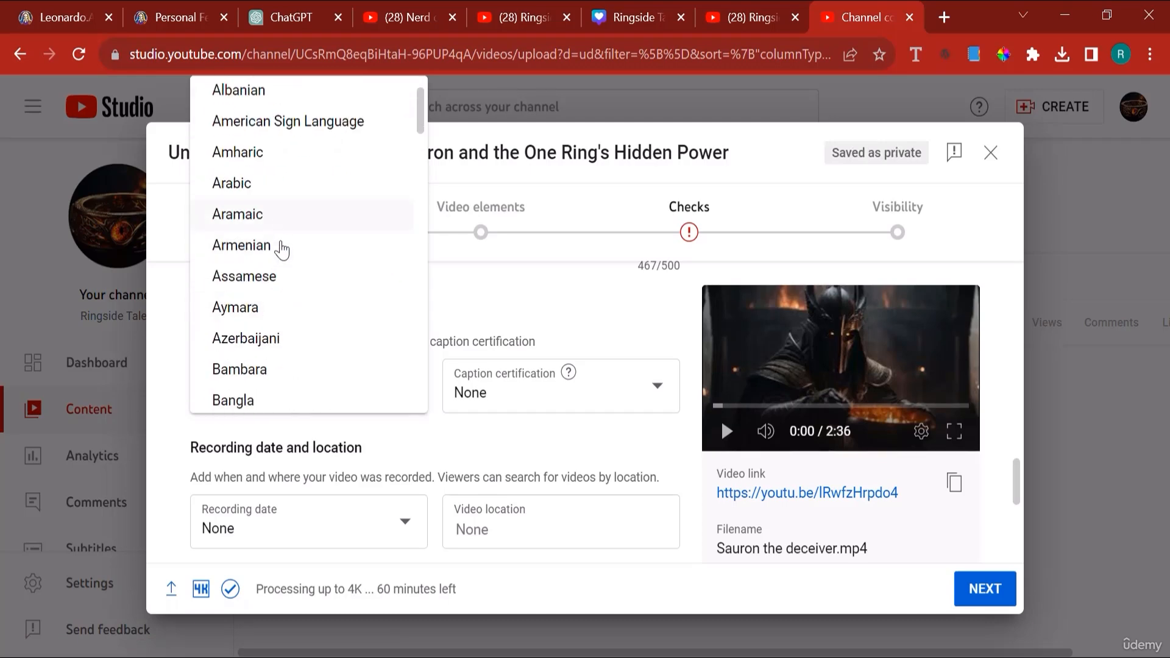
scroll(281, 280, down, 10)
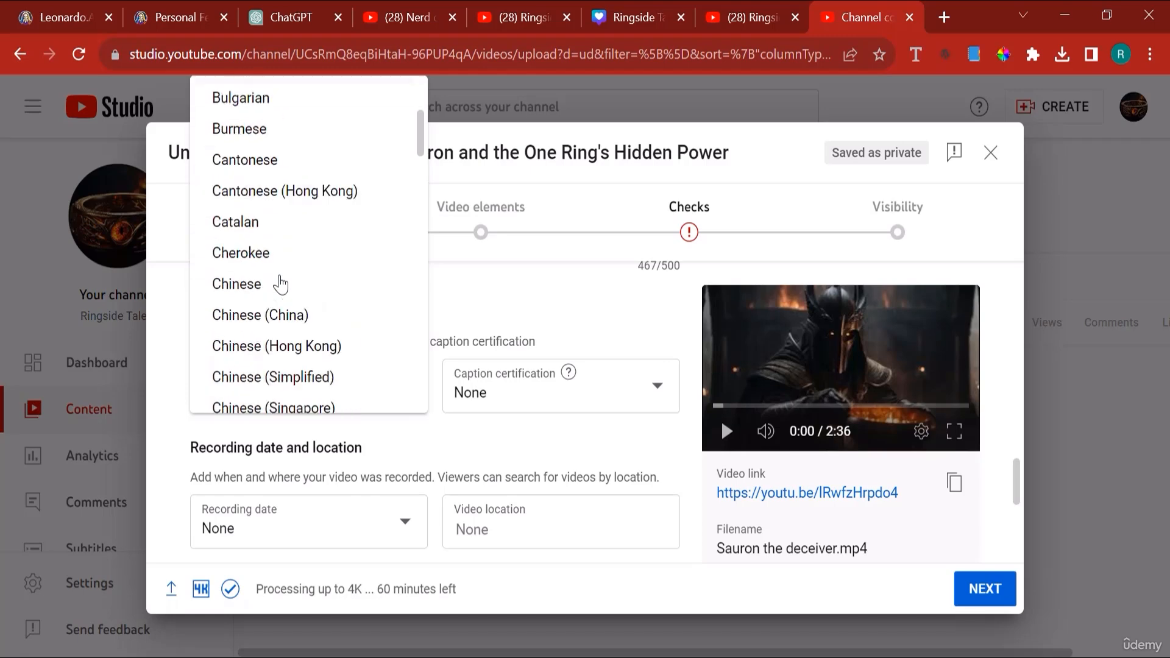
scroll(280, 285, down, 7)
scroll(281, 287, down, 4)
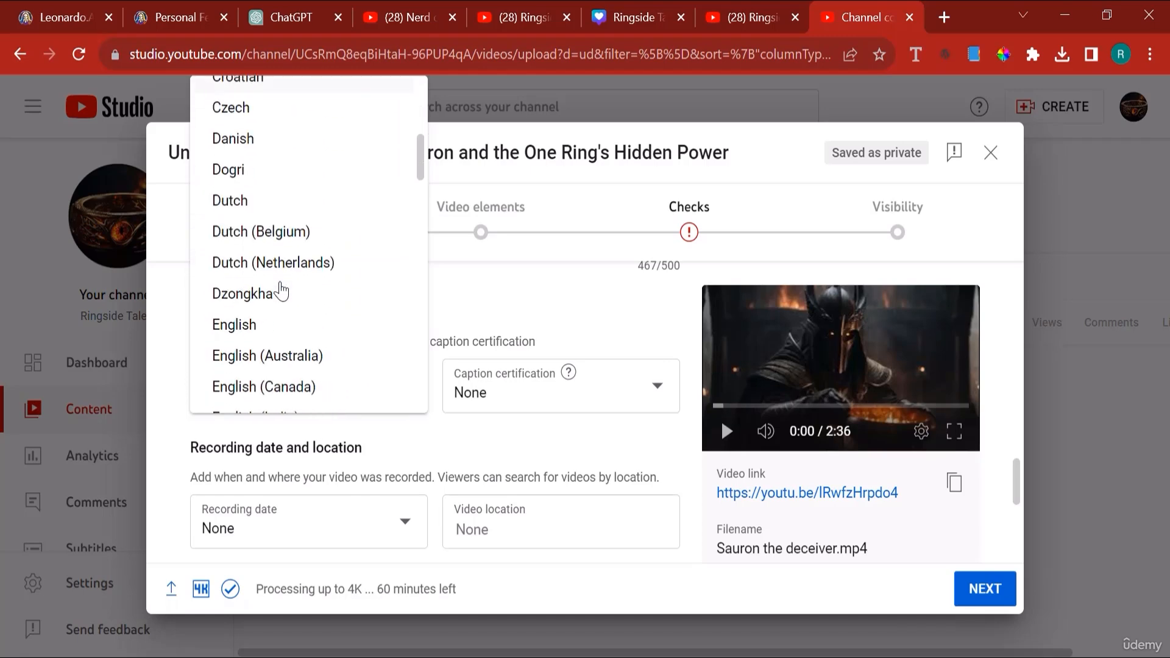
click(268, 325)
Review the remaining licence, Shorts remixing and comment settings, keep them as they are, and advance to the Visibility stage.
scroll(537, 451, down, 5)
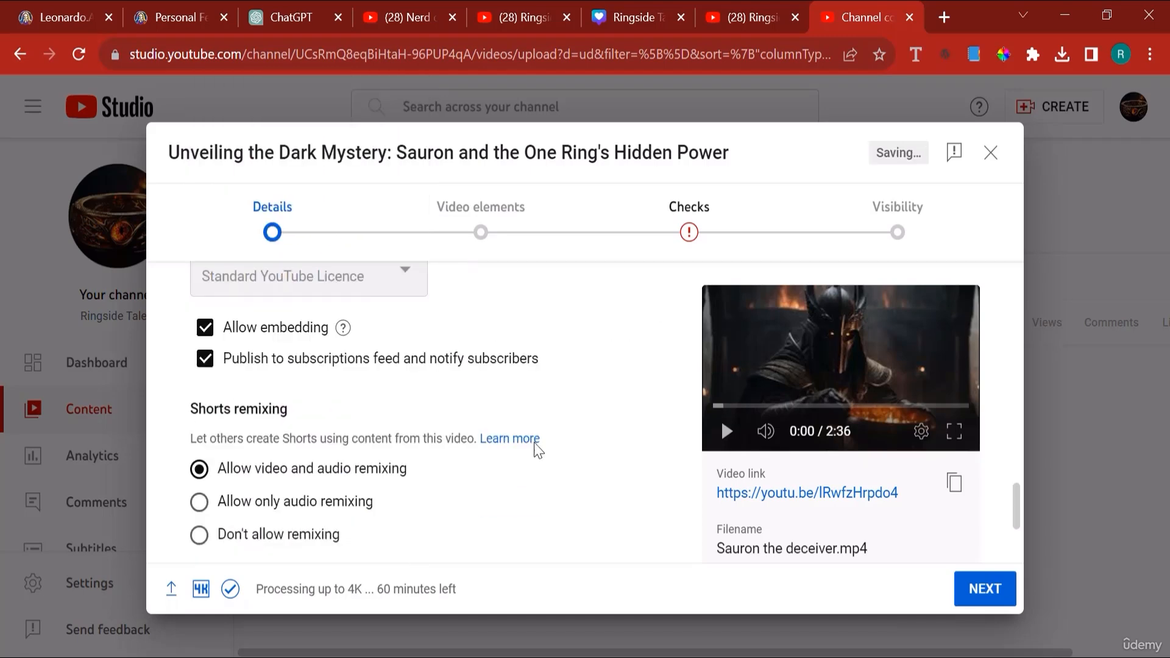
scroll(524, 448, up, 3)
scroll(514, 442, down, 8)
scroll(538, 437, down, 3)
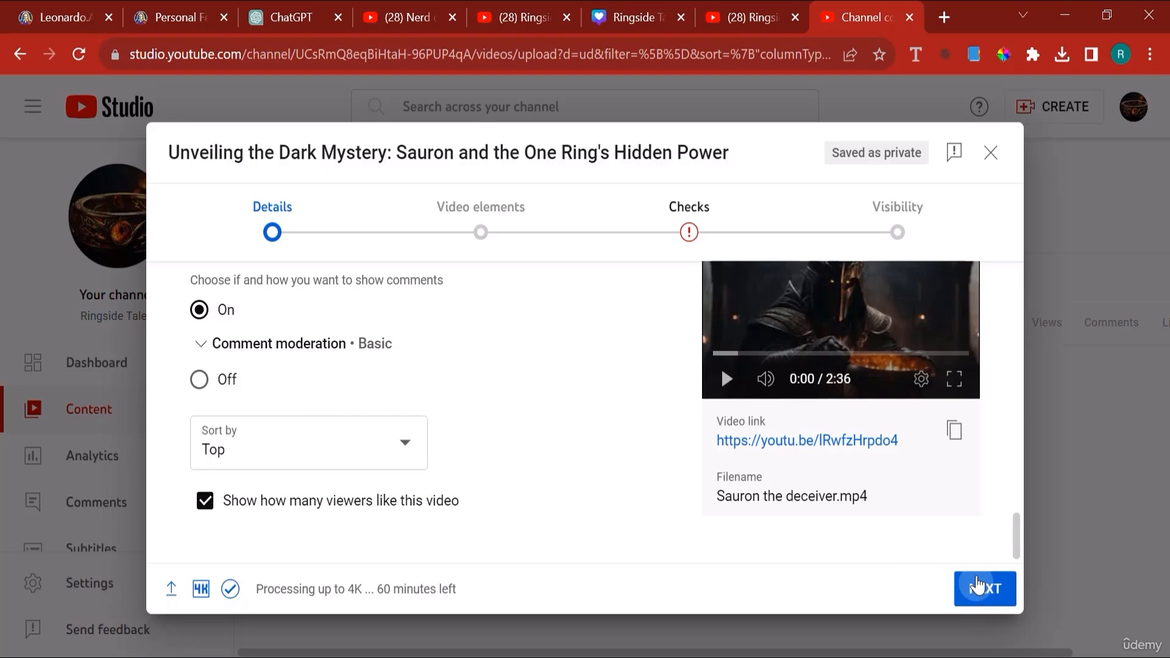
click(979, 590)
click(962, 603)
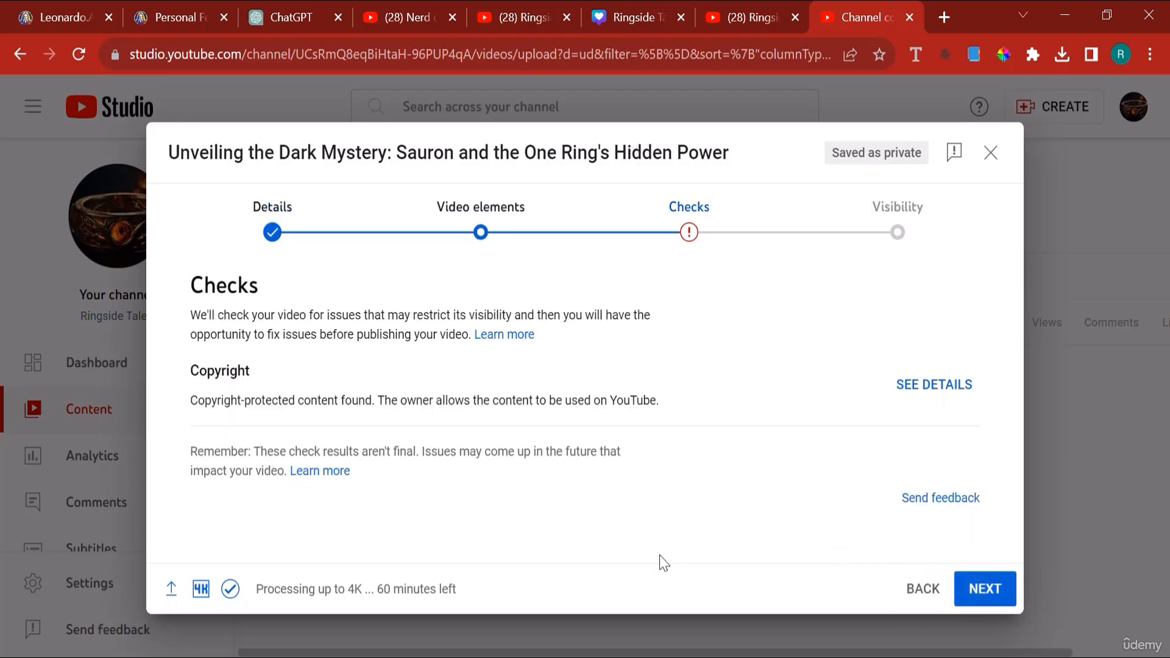
click(1003, 596)
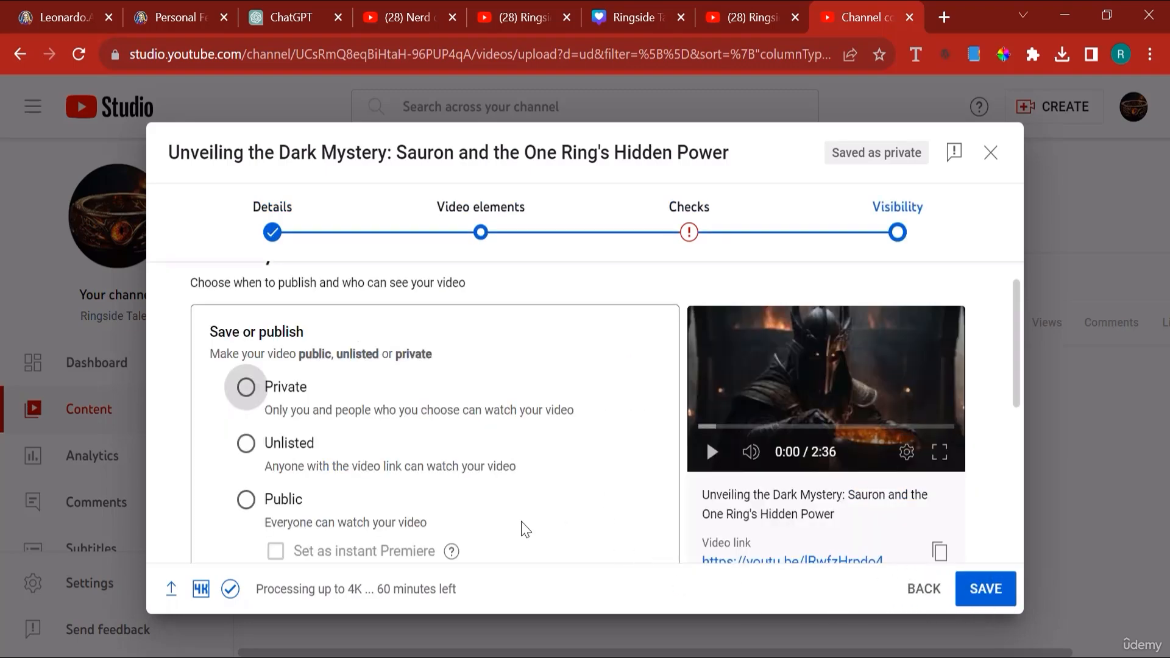
Set the video's visibility to Public, publish it and dismiss the sharing dialog.
click(281, 504)
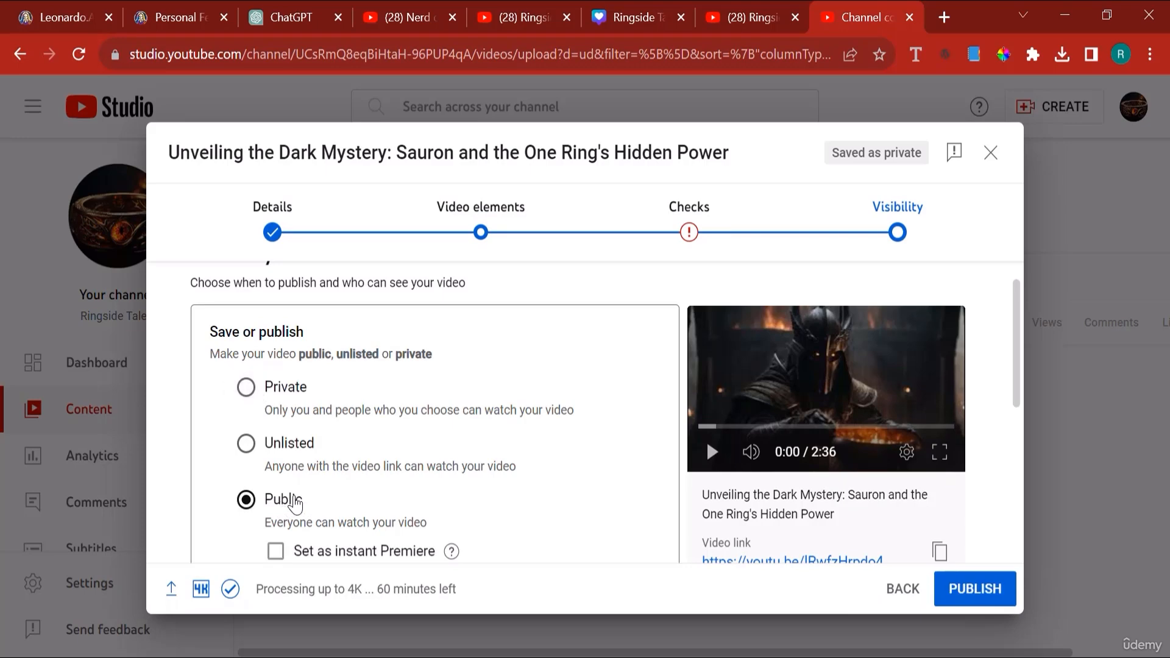
scroll(391, 516, down, 5)
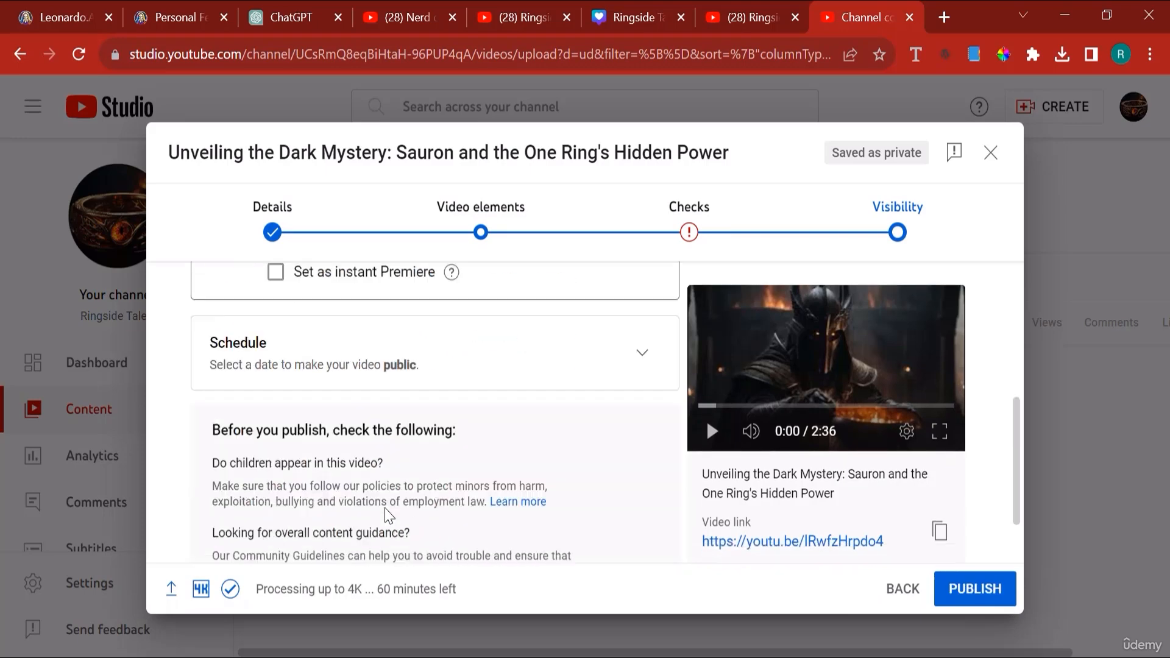
click(991, 600)
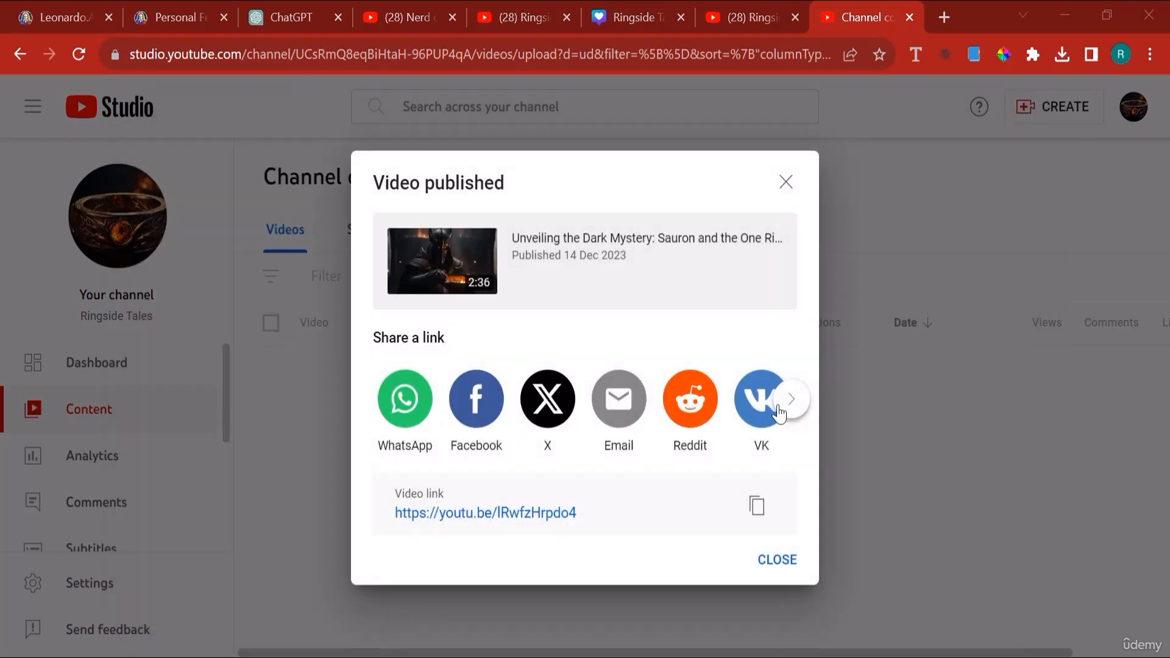
click(787, 183)
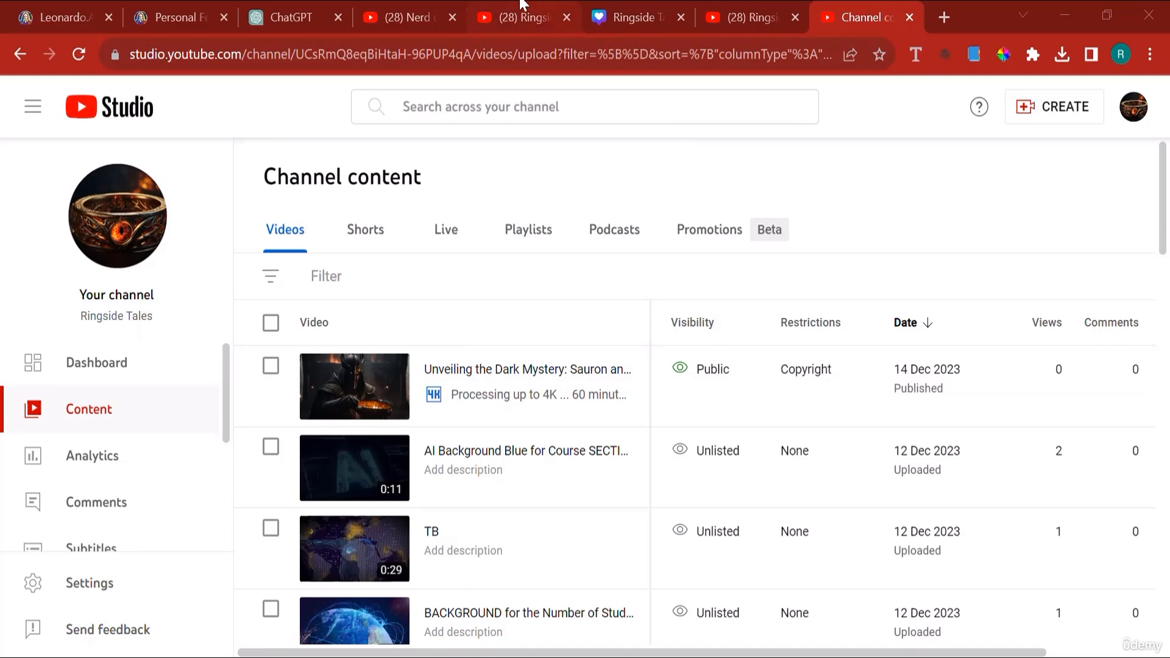
Switch to the ChatGPT conversation and find the background music prompt that follows the 60-second short script.
click(327, 20)
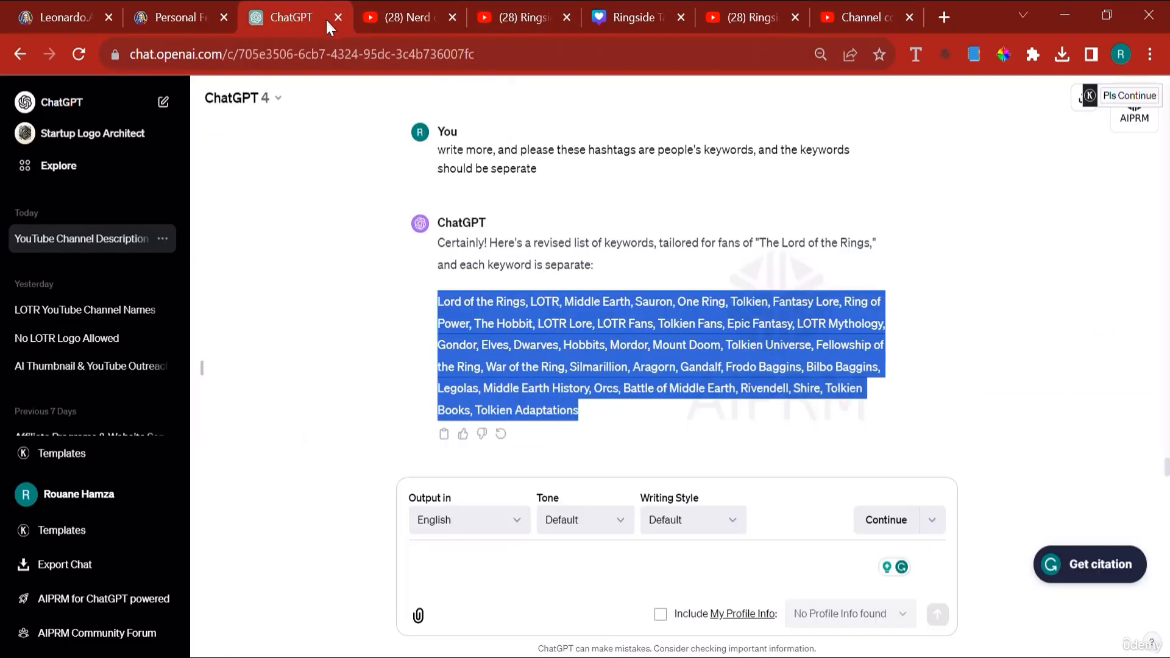
click(519, 549)
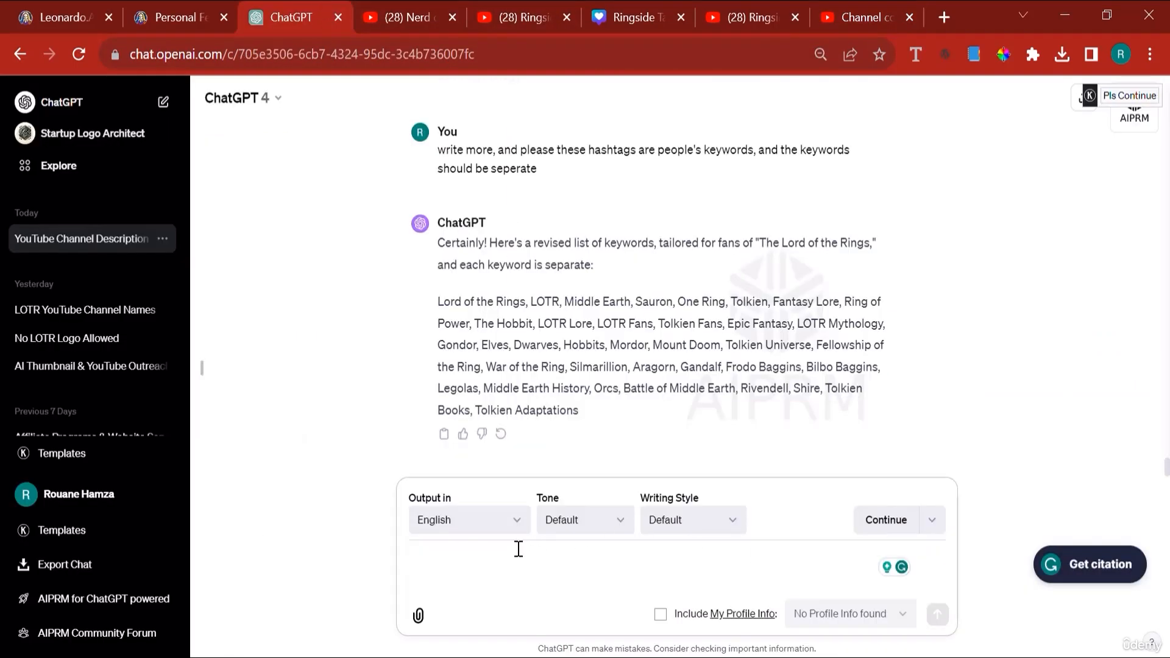
scroll(653, 413, up, 20)
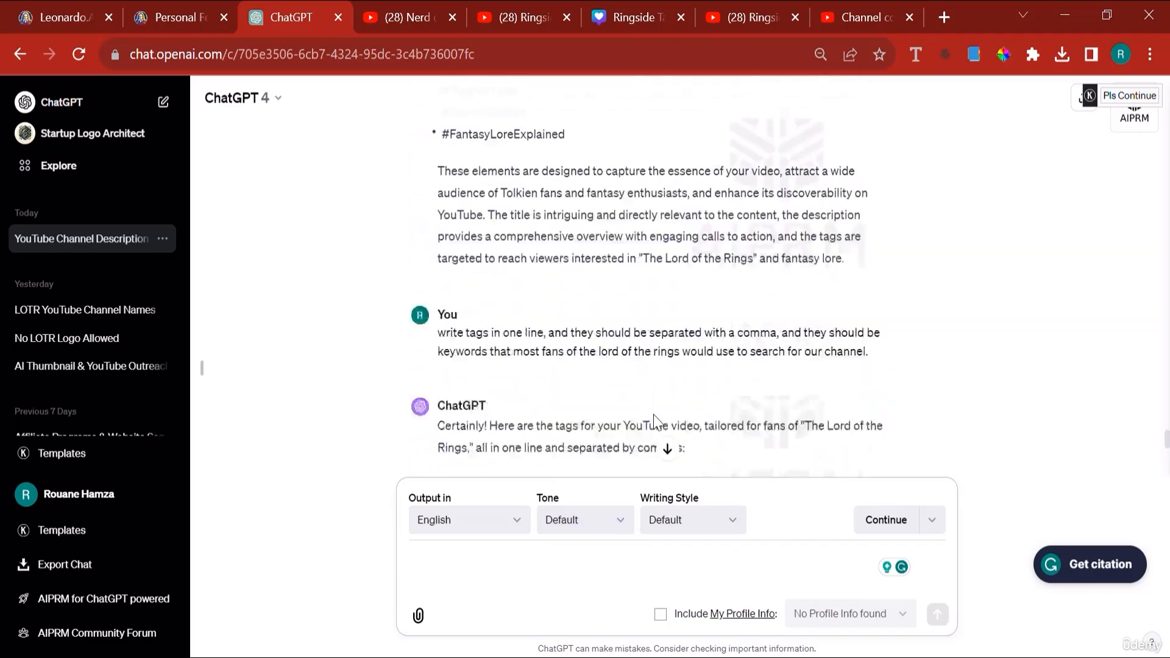
scroll(653, 414, up, 15)
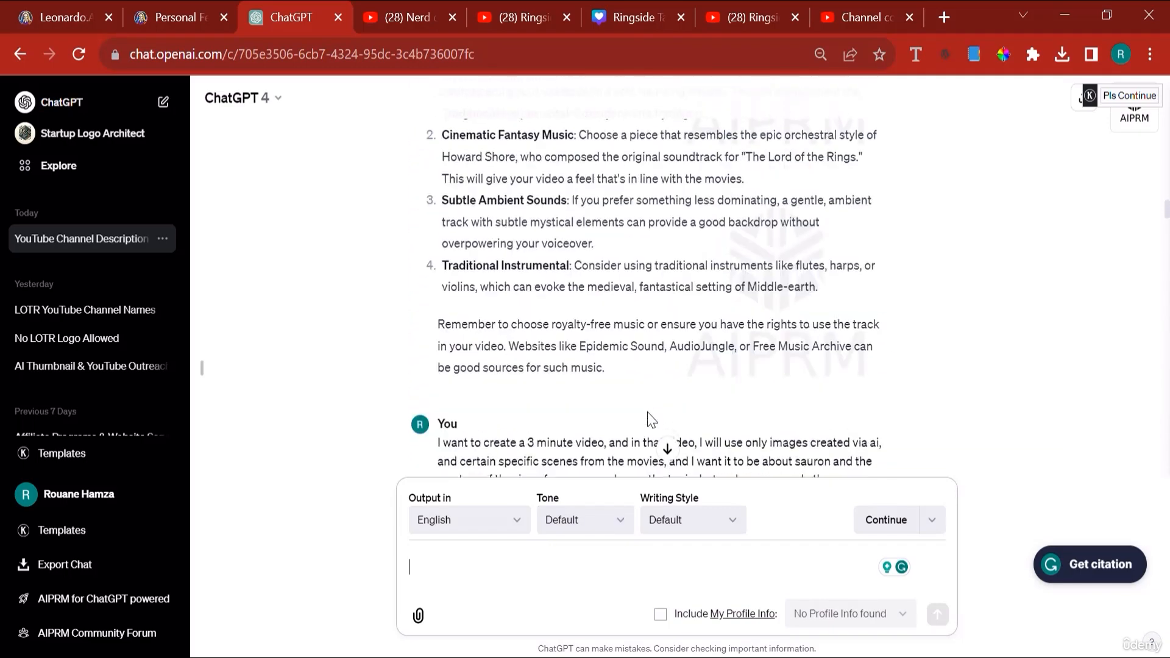
scroll(648, 412, up, 5)
scroll(660, 269, down, 20)
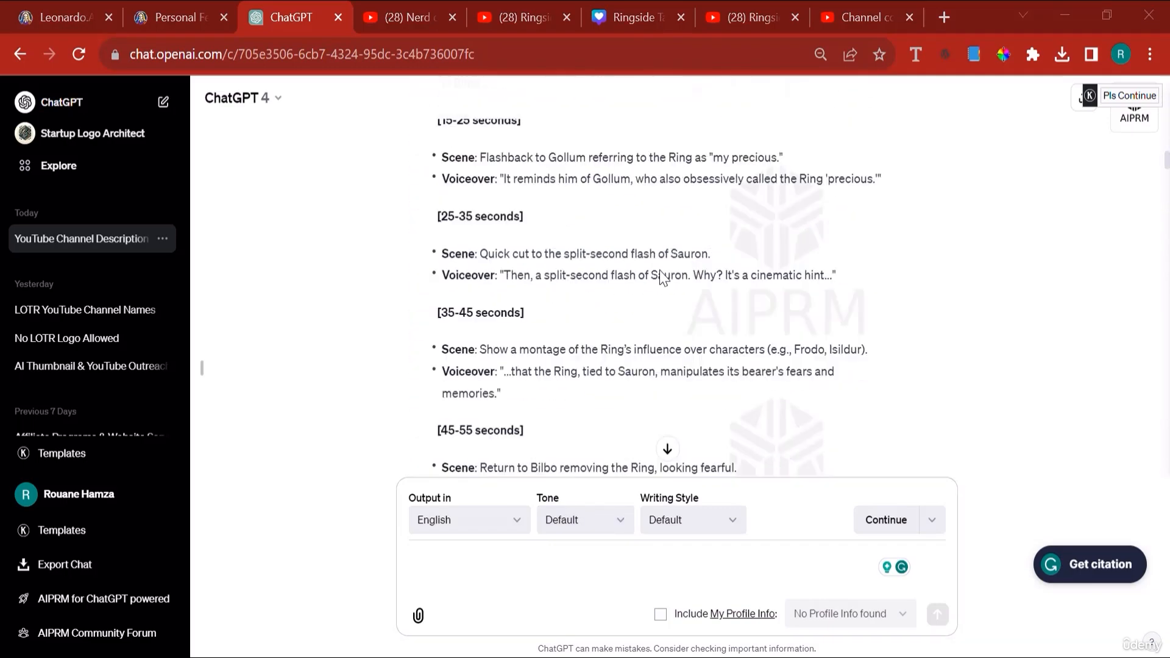
scroll(660, 270, down, 1)
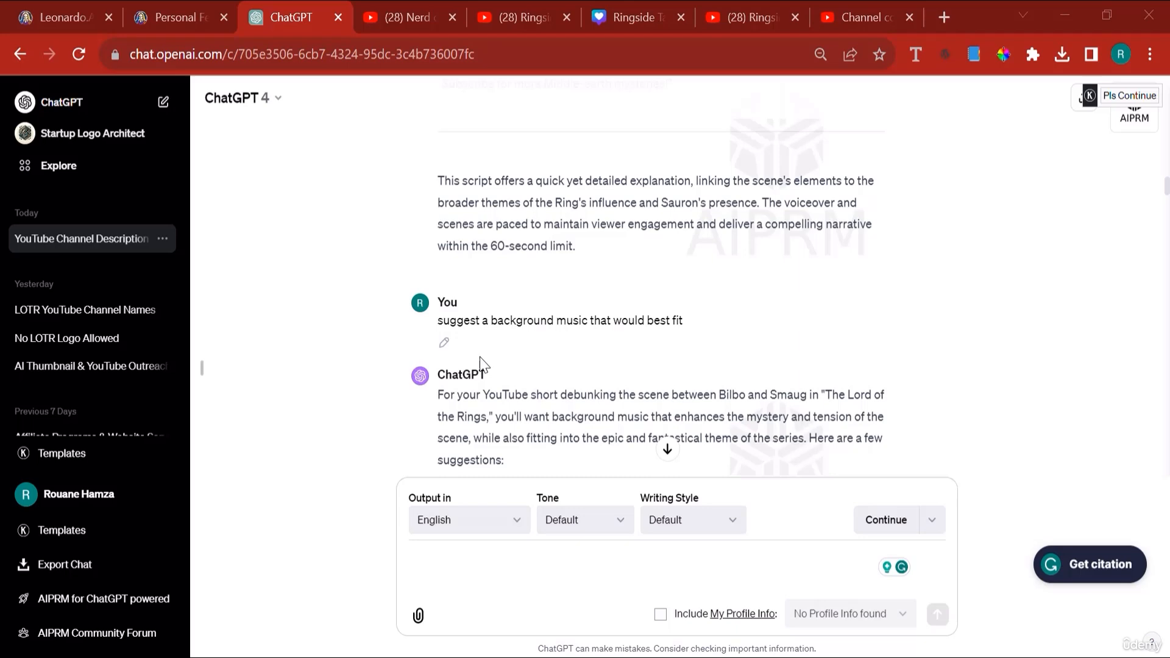
Resubmit the background music prompt as a request for the YouTube short's title, description and tags, with tags separated by a comma and no hashtags.
click(445, 342)
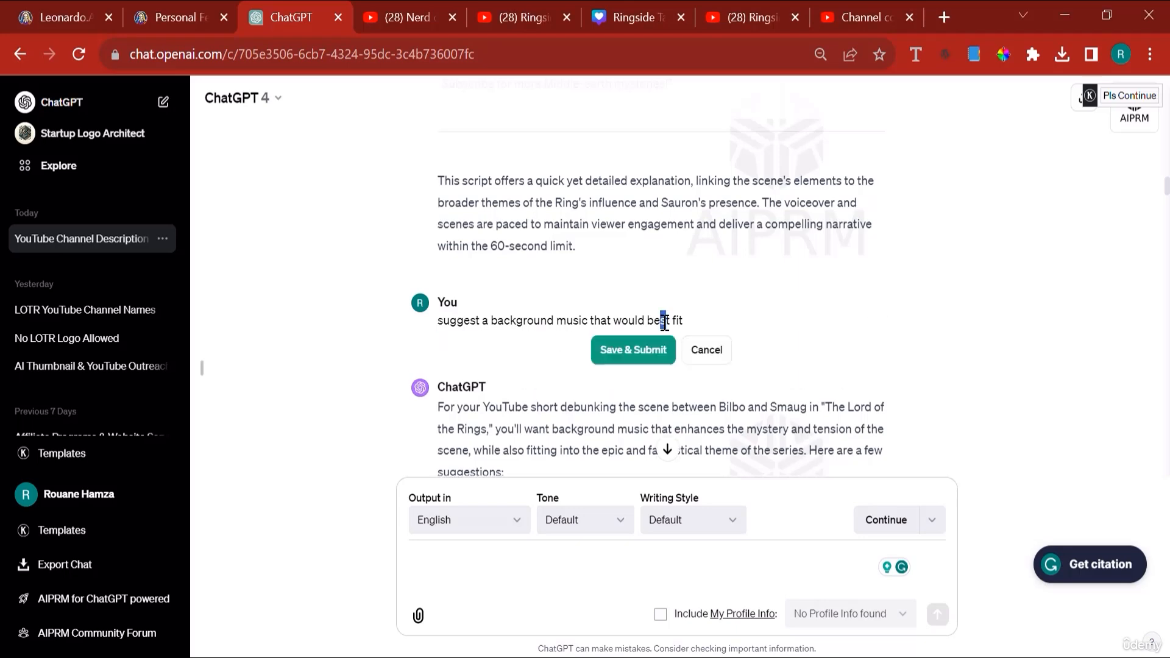
key(ctrl+a)
scroll(598, 238, up, 2)
scroll(590, 243, down, 3)
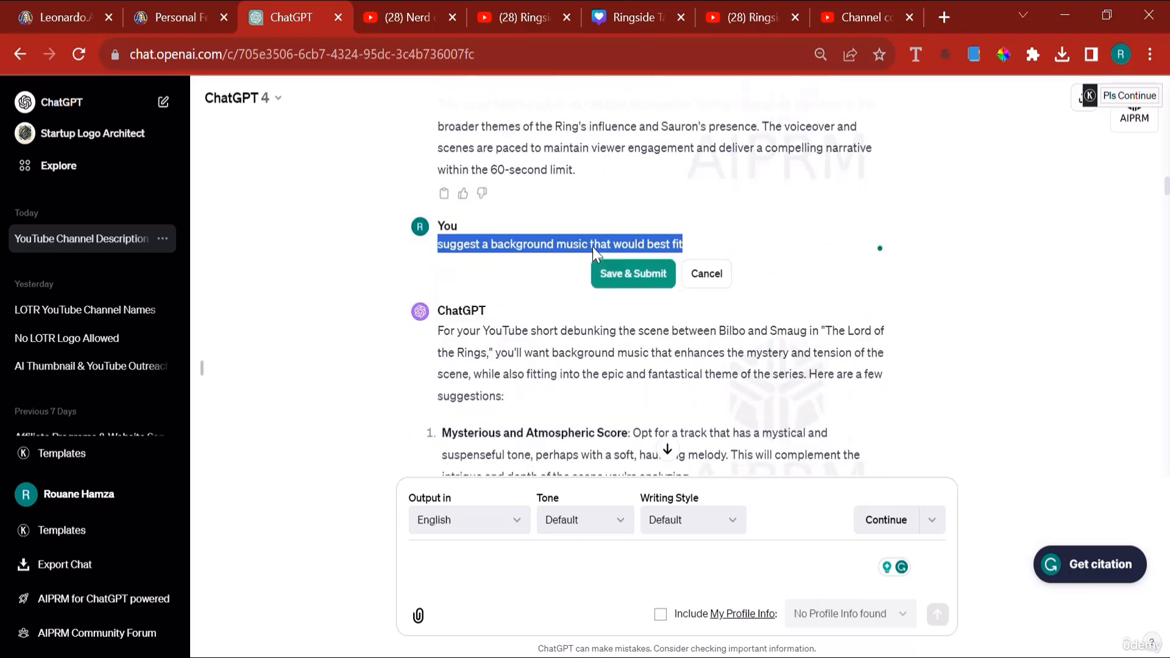
key(BackSpace)
text(W)
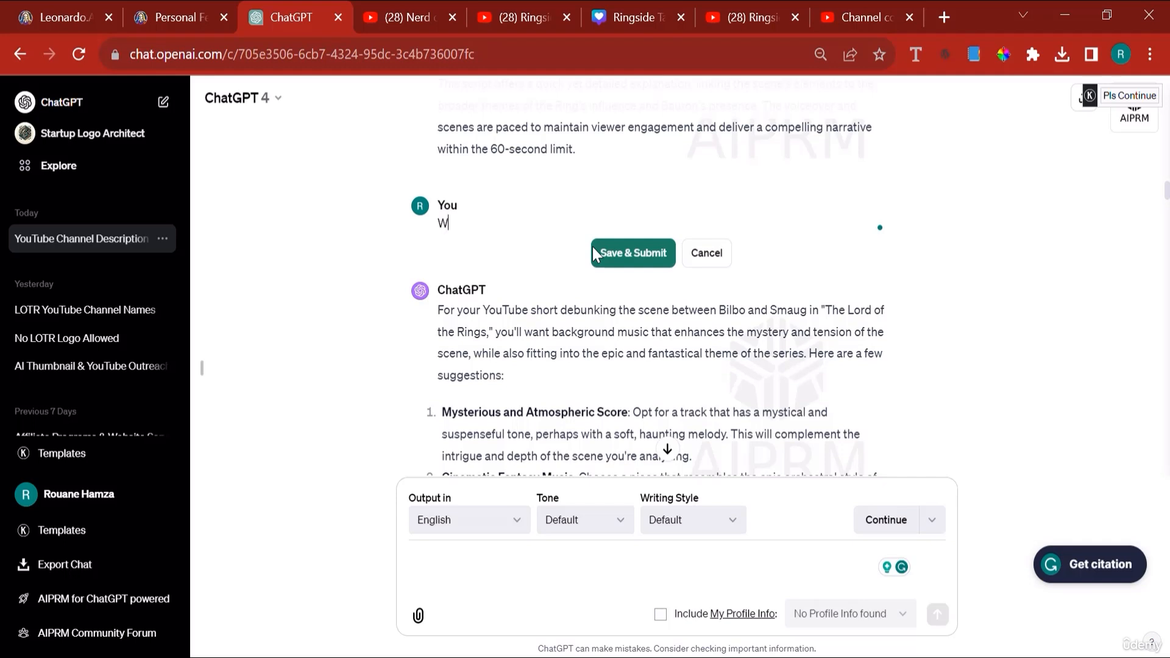
text(rite a title and descript)
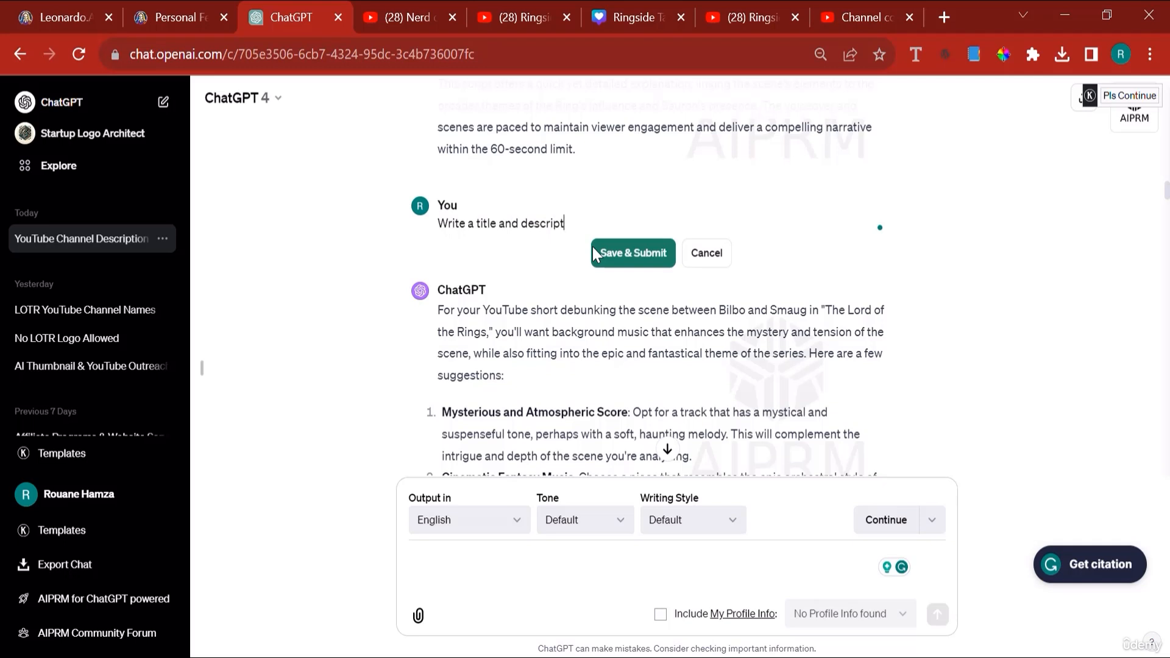
text(ion and tags for the youtube shor)
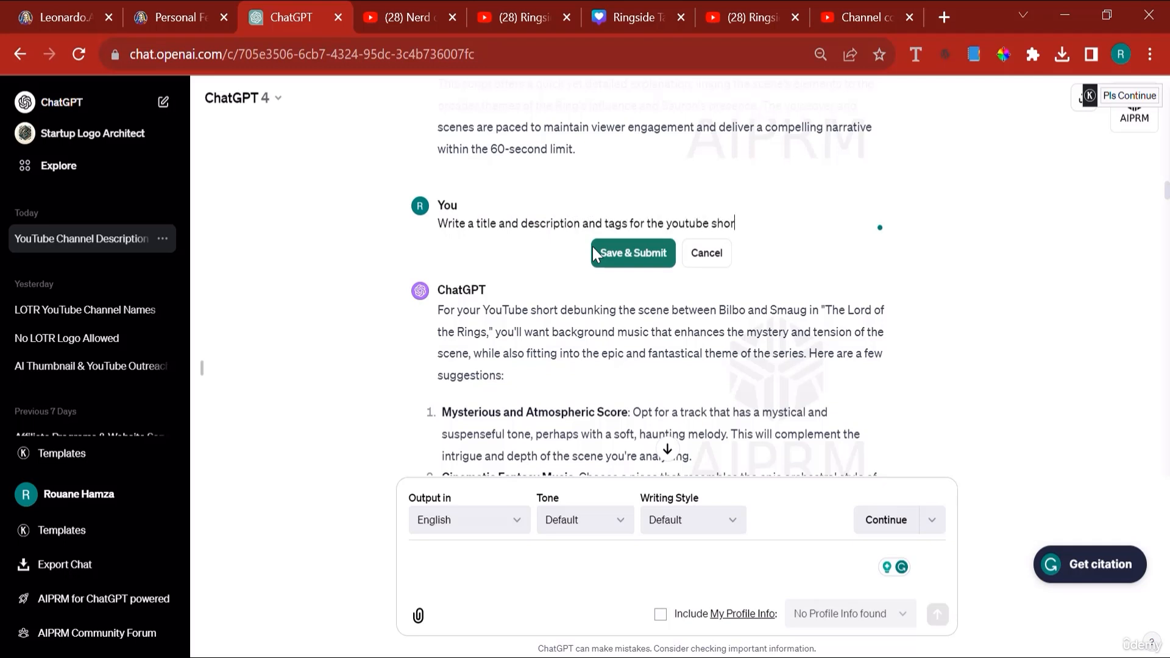
text(t, make sure the tags a)
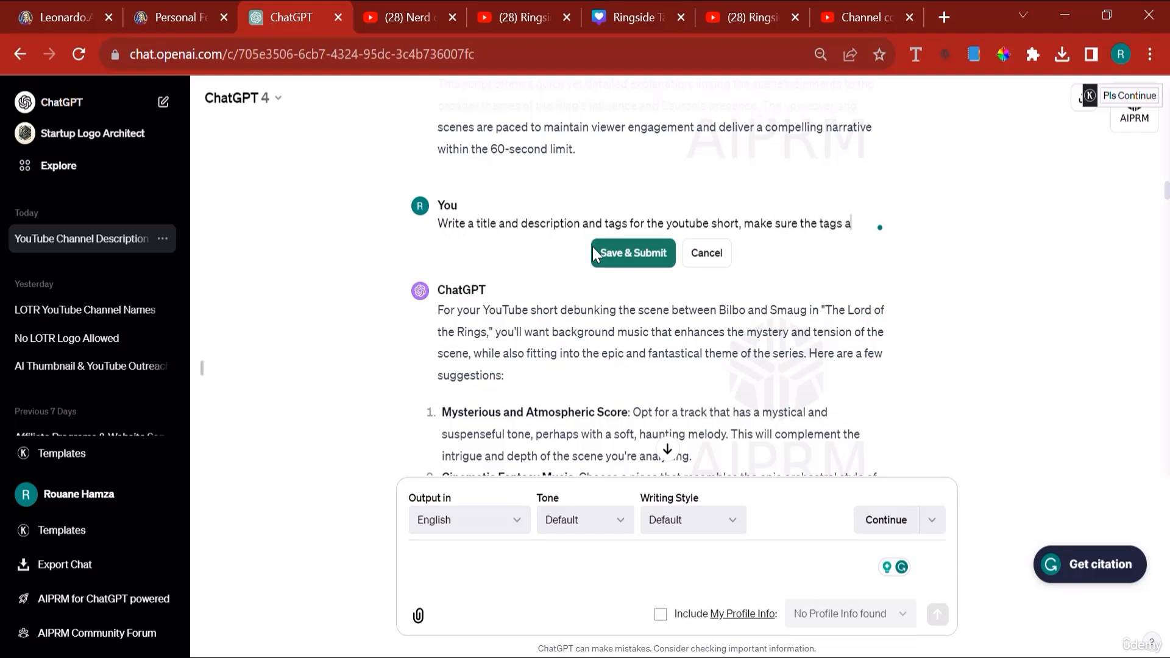
text(re separated by a c)
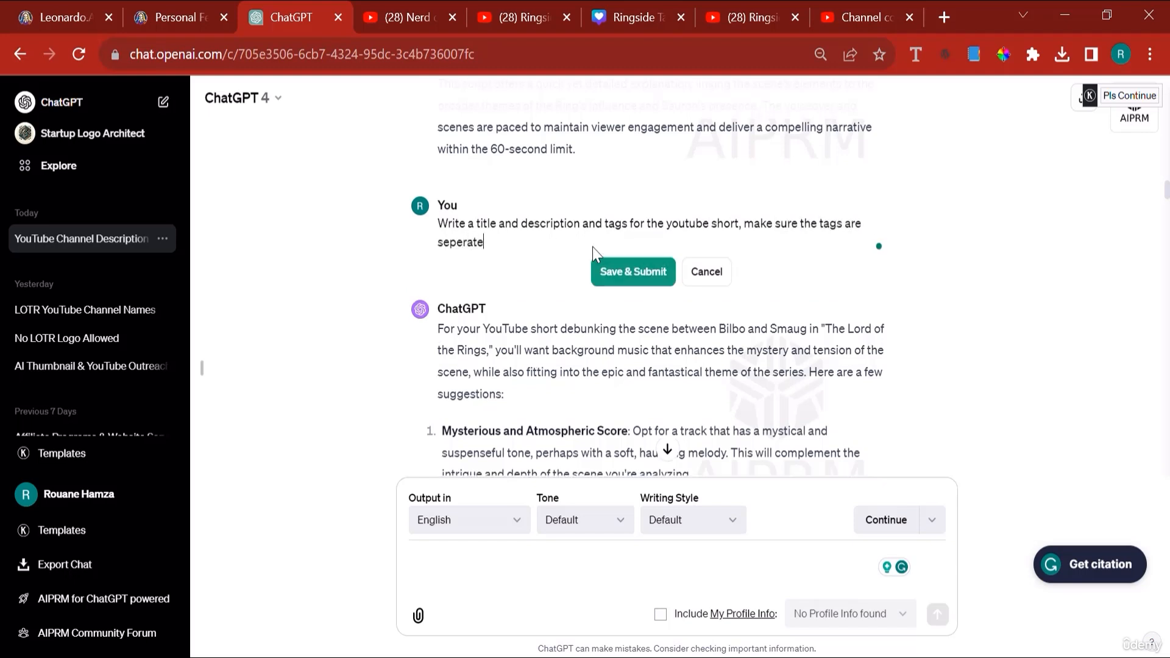
text(o)
key(BackSpace)
key(BackSpace)
key(BackSpace)
key(BackSpace)
key(BackSpace)
text(y a comma, and do)
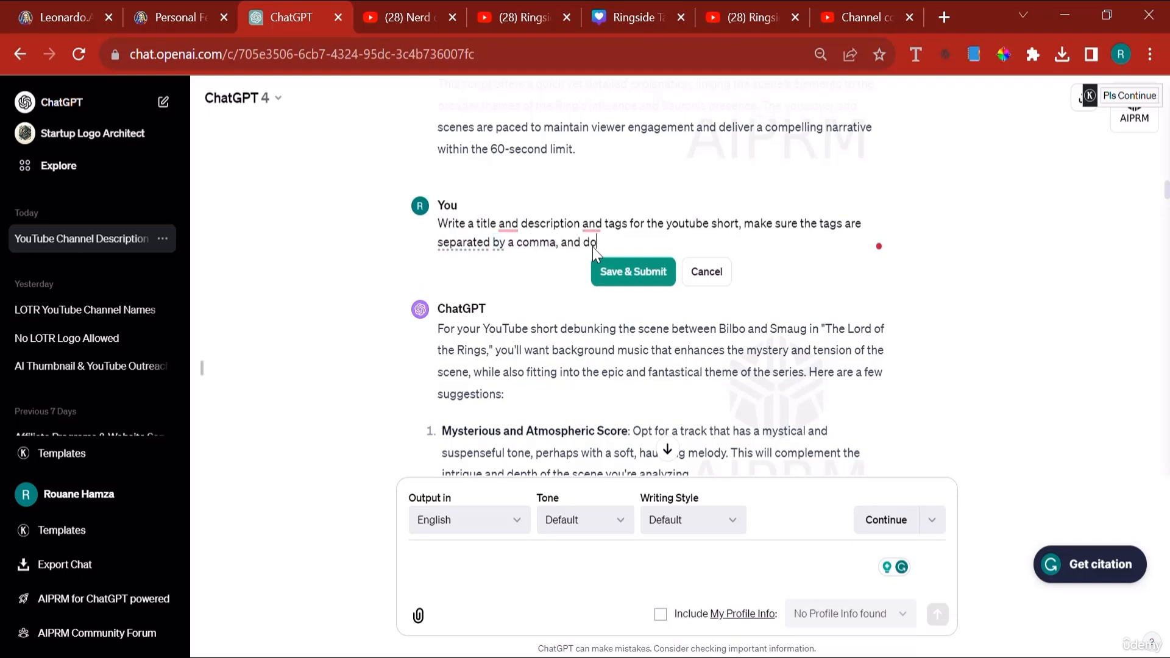
text(n't use hashtags.)
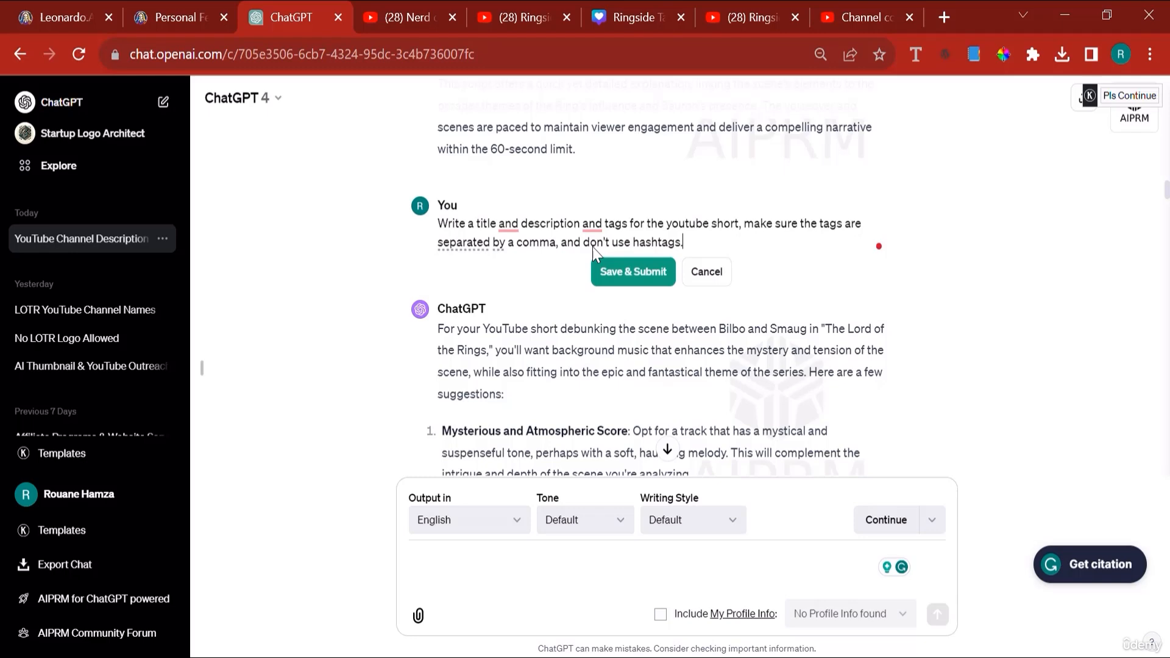
click(632, 270)
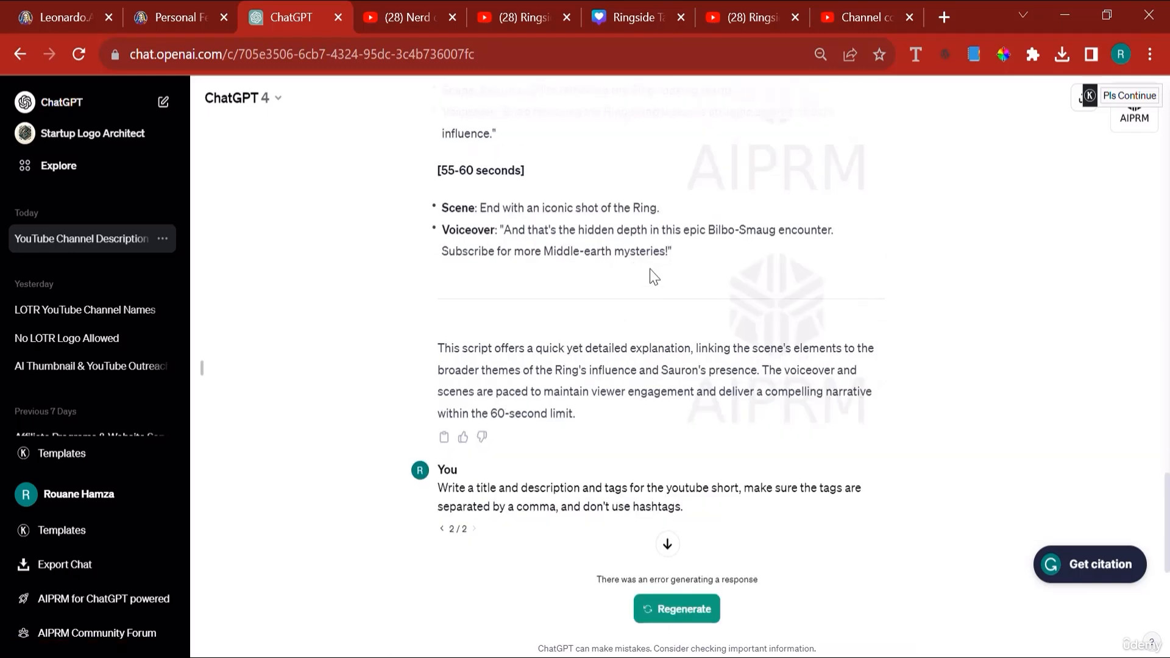
Switch to the YouTube Studio channel content and start uploading the Youtube Short video from the Bilbo and Smaug Video folder.
click(860, 17)
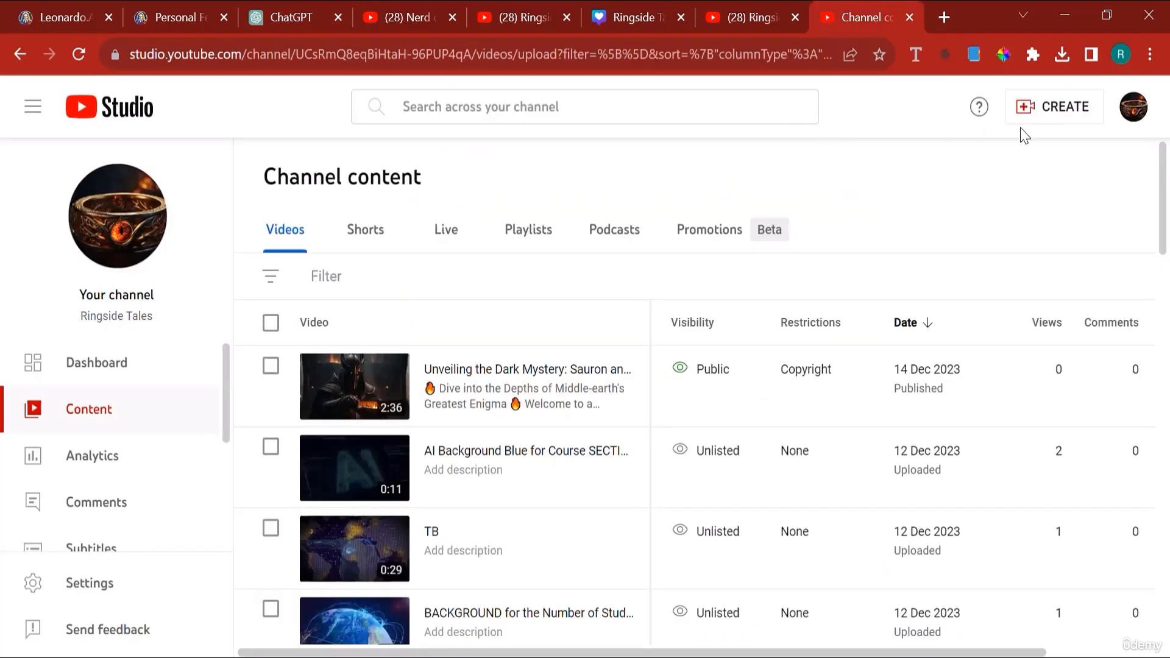
click(1038, 119)
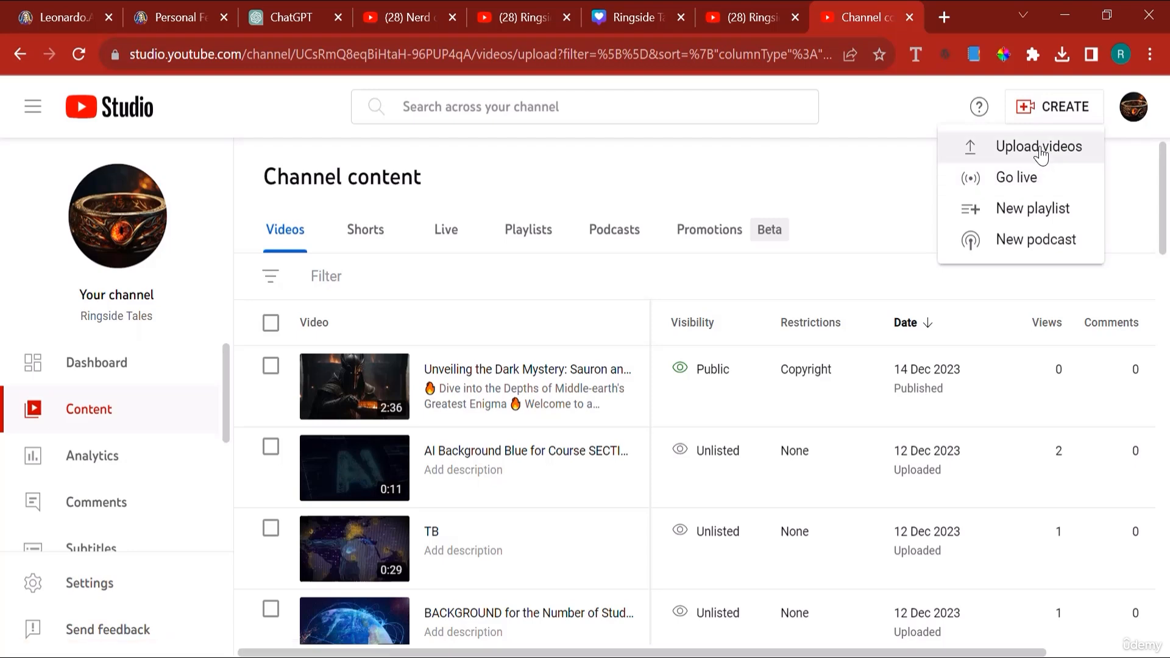
click(1042, 148)
click(613, 485)
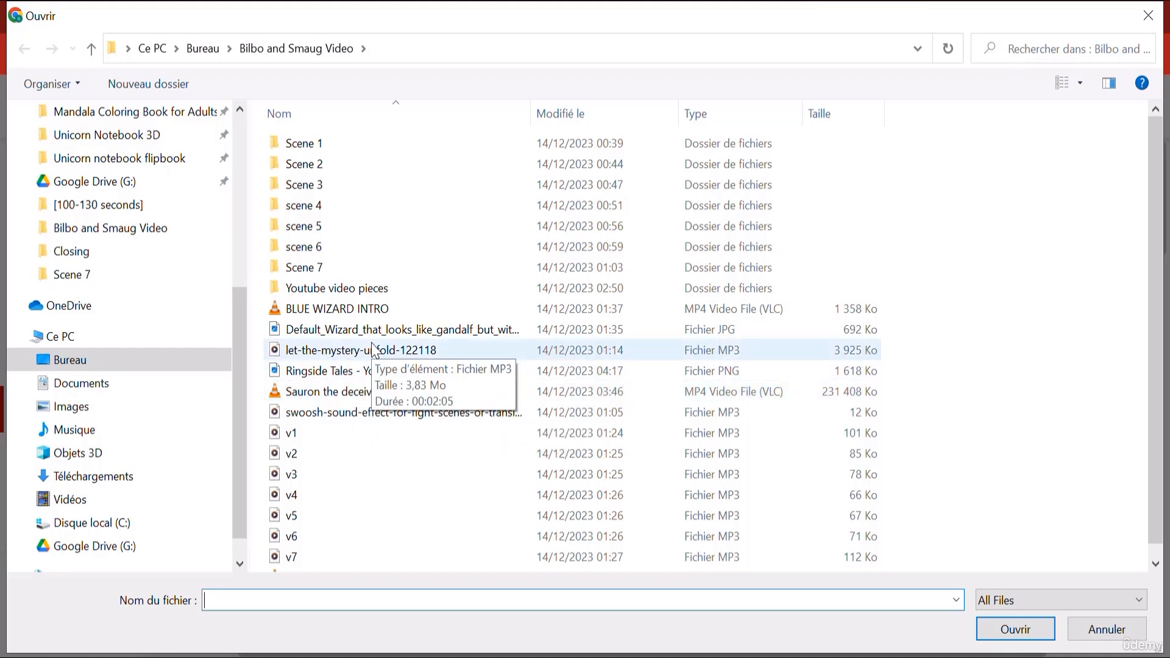
scroll(401, 384, down, 1)
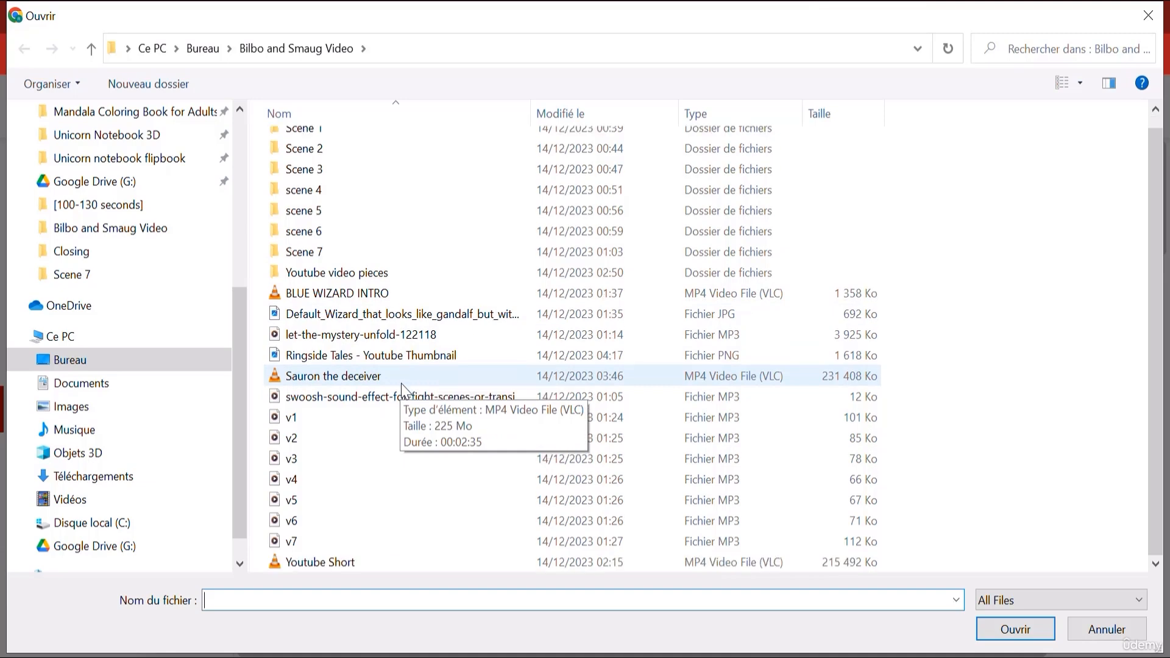
click(404, 561)
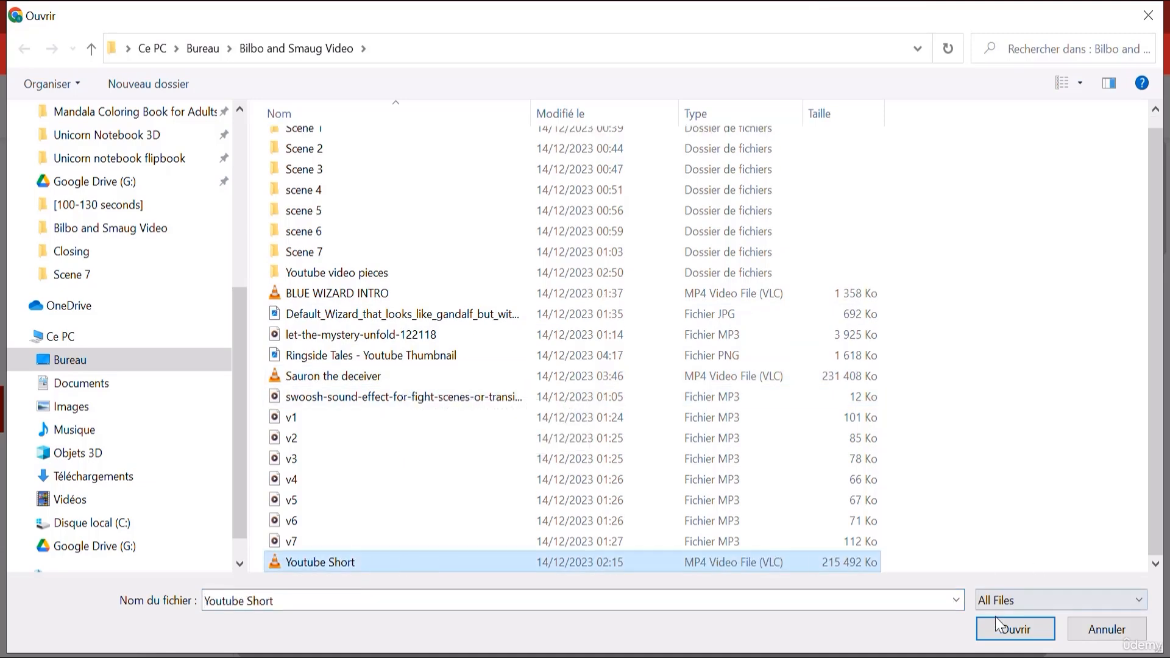
click(1014, 629)
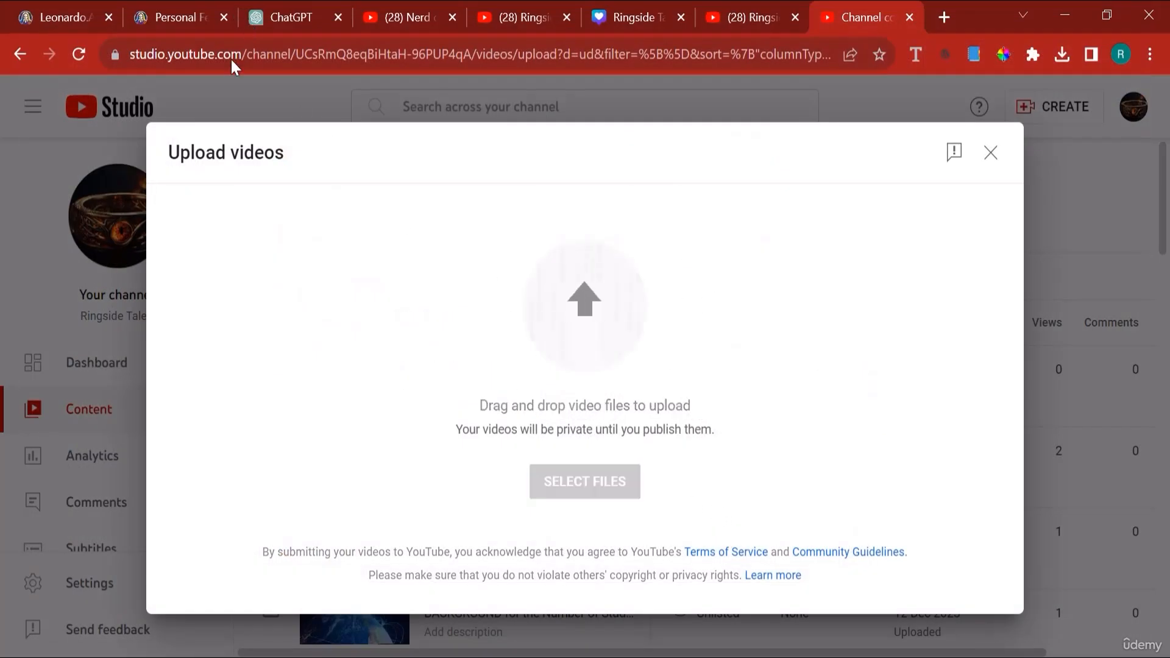
Copy the generated title "Unveiling the Mystery: Bilbo's Reaction to Smaug's 'Precious" from ChatGPT and use it as the short's title in YouTube Studio.
click(320, 11)
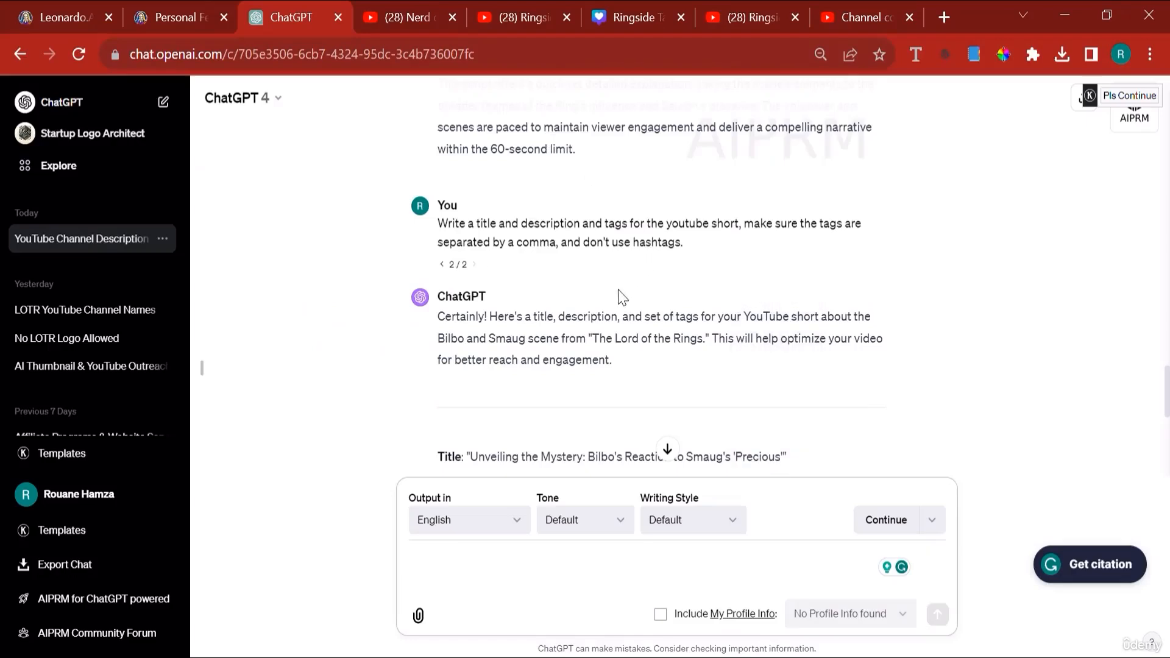
scroll(620, 290, down, 2)
drag(471, 361, 783, 363)
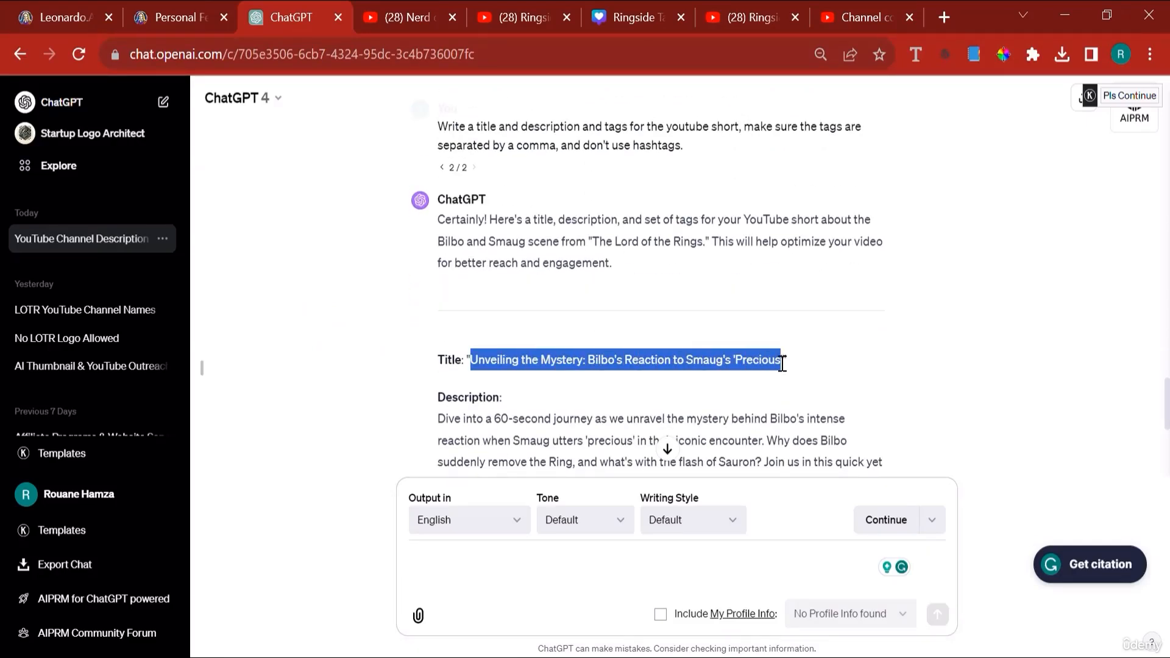
right_click(701, 364)
click(762, 375)
click(850, 1)
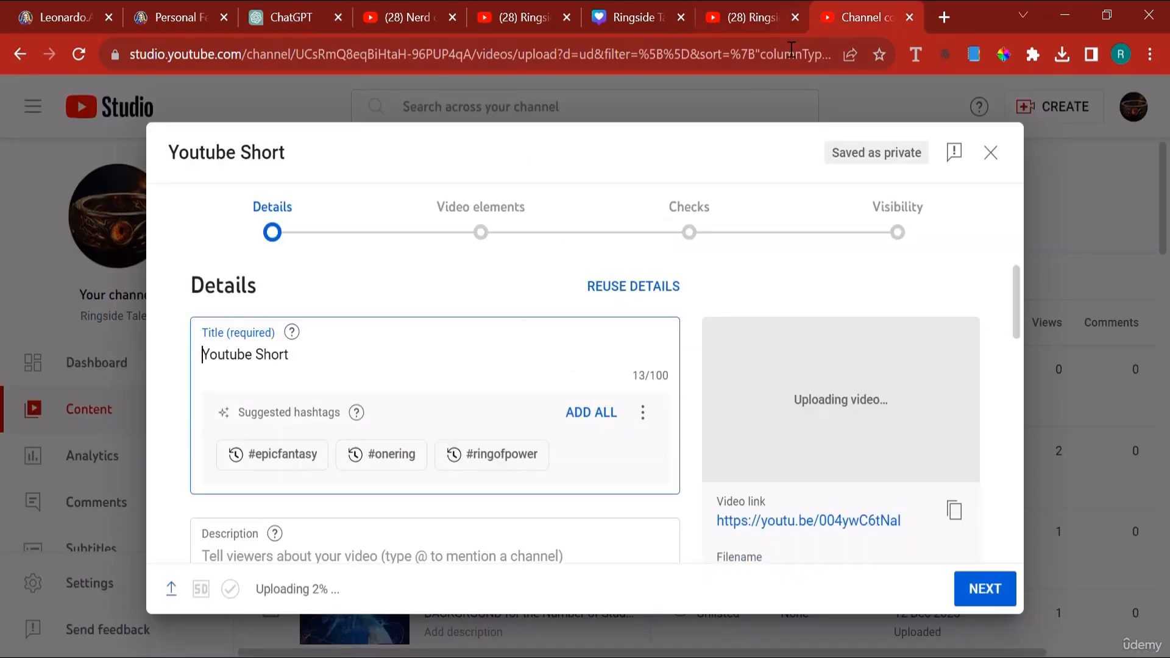
triple_click(290, 354)
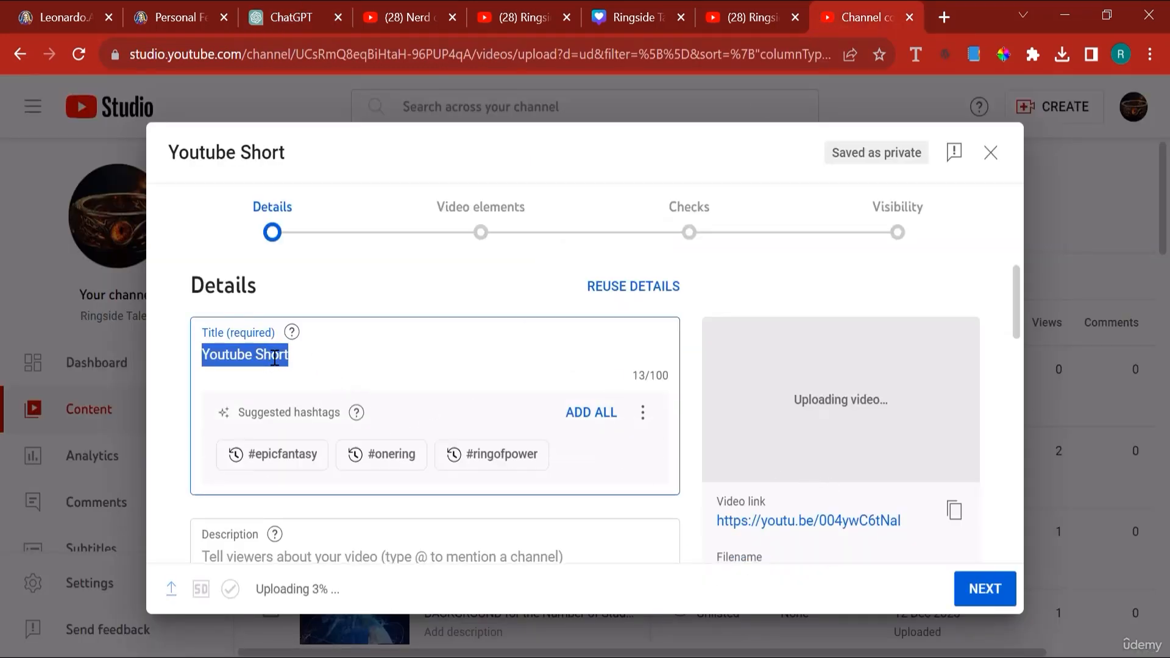
key(BackSpace)
key(ctrl+v)
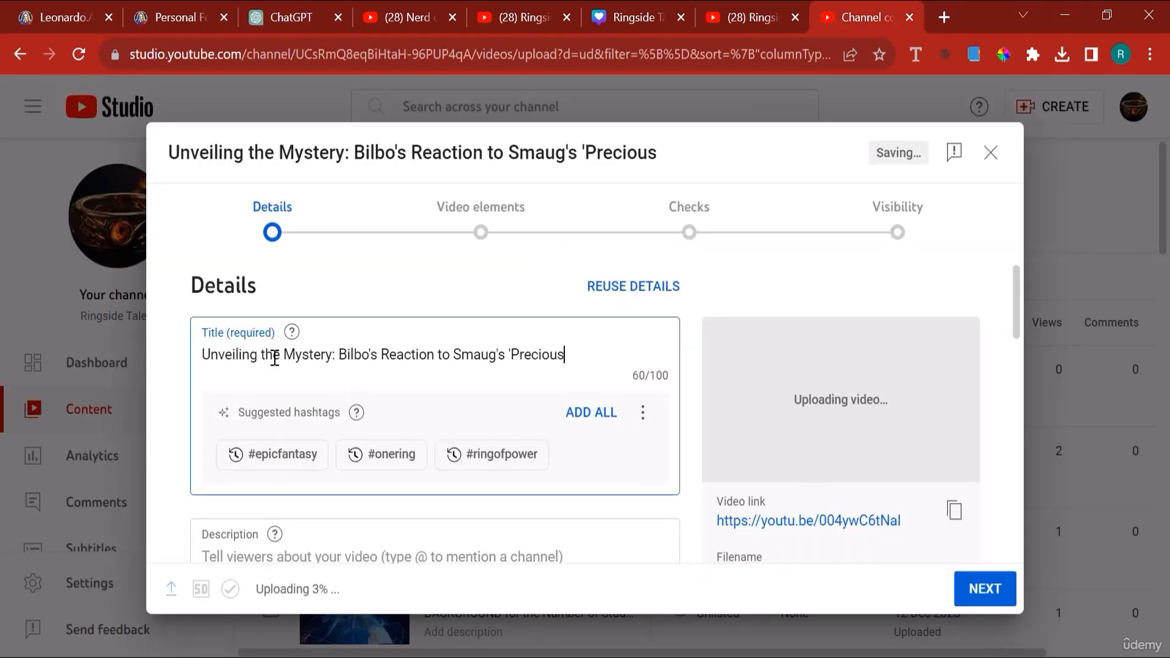
Append the suggested hashtags #epicfantasy, #onering, #ringofpower, #sauron and #tolkienlore to the short's title.
click(596, 412)
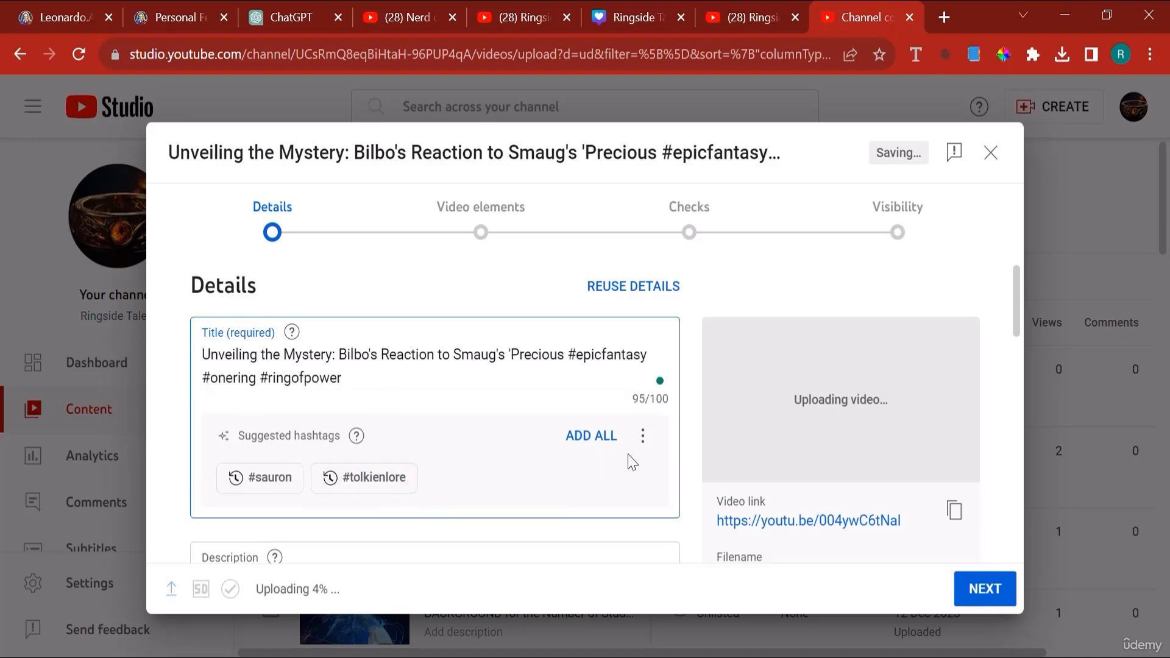
scroll(277, 327, down, 3)
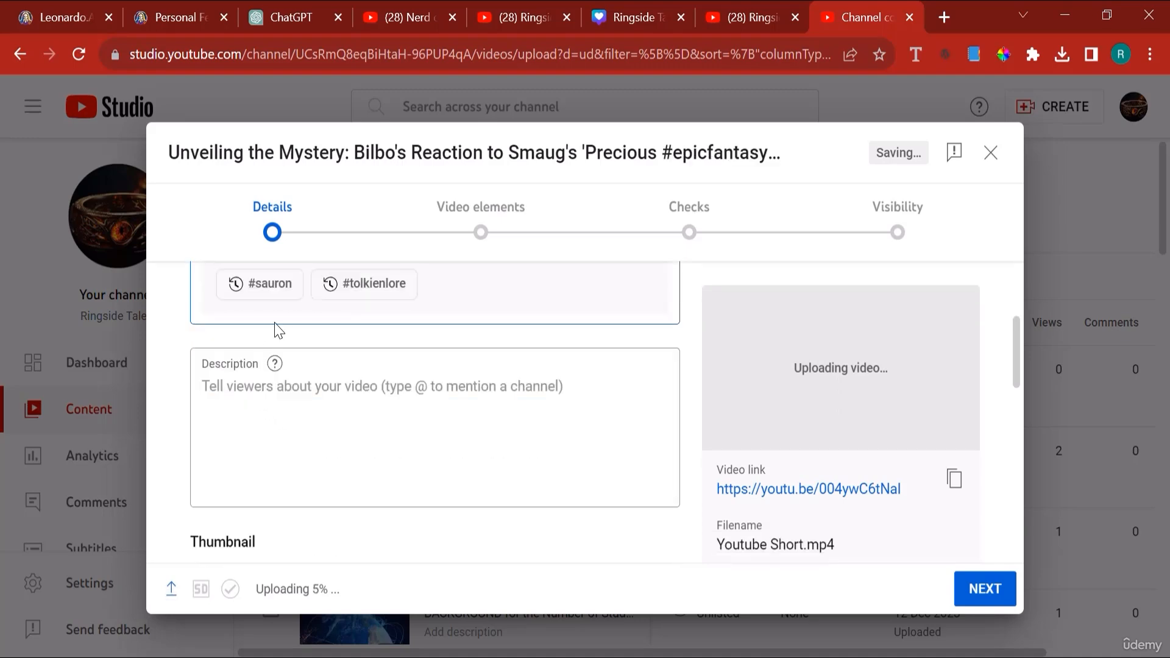
click(271, 290)
click(387, 286)
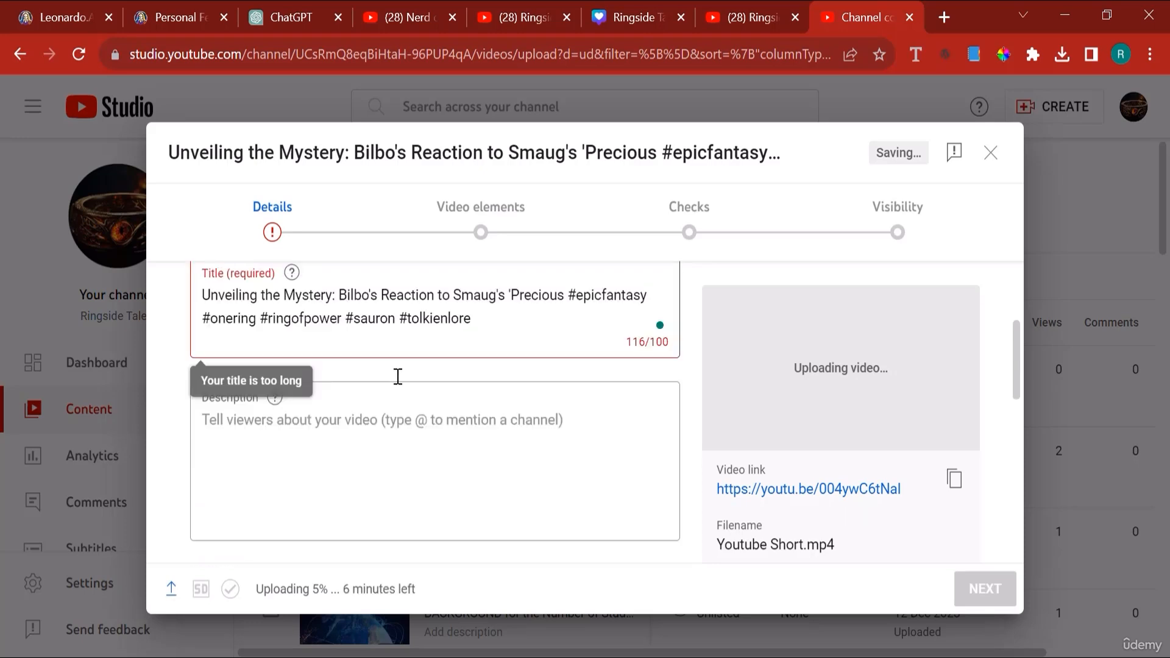
Remove the #tolkienlore hashtag from the end of the title.
scroll(398, 376, up, 1)
click(465, 377)
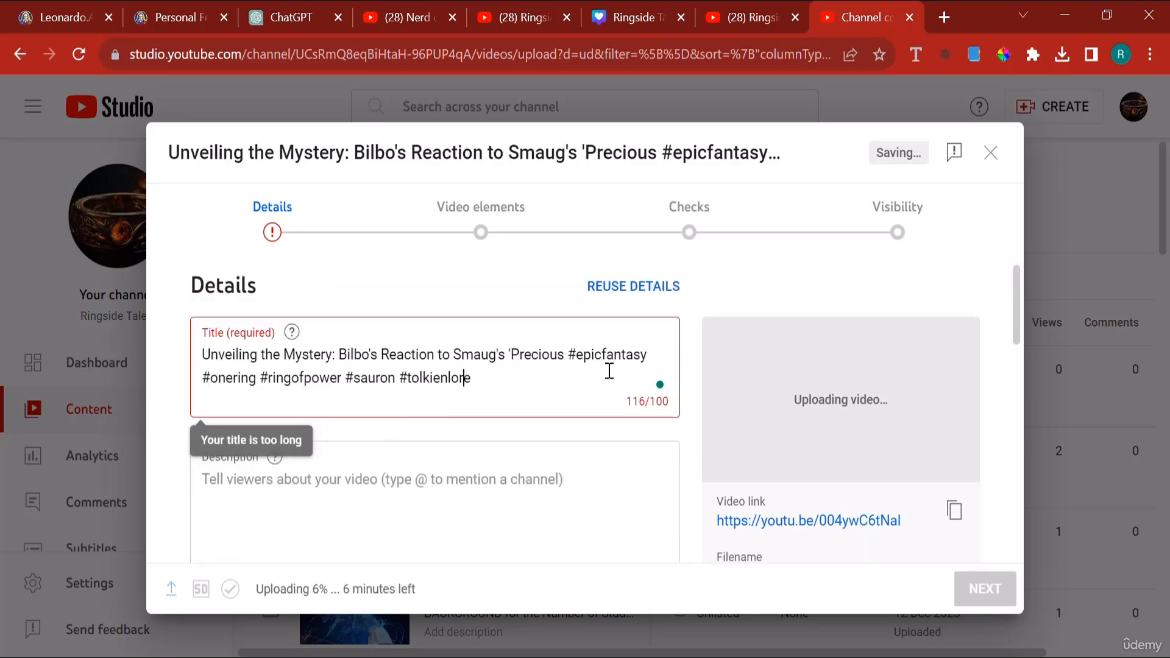
double_click(437, 378)
key(BackSpace)
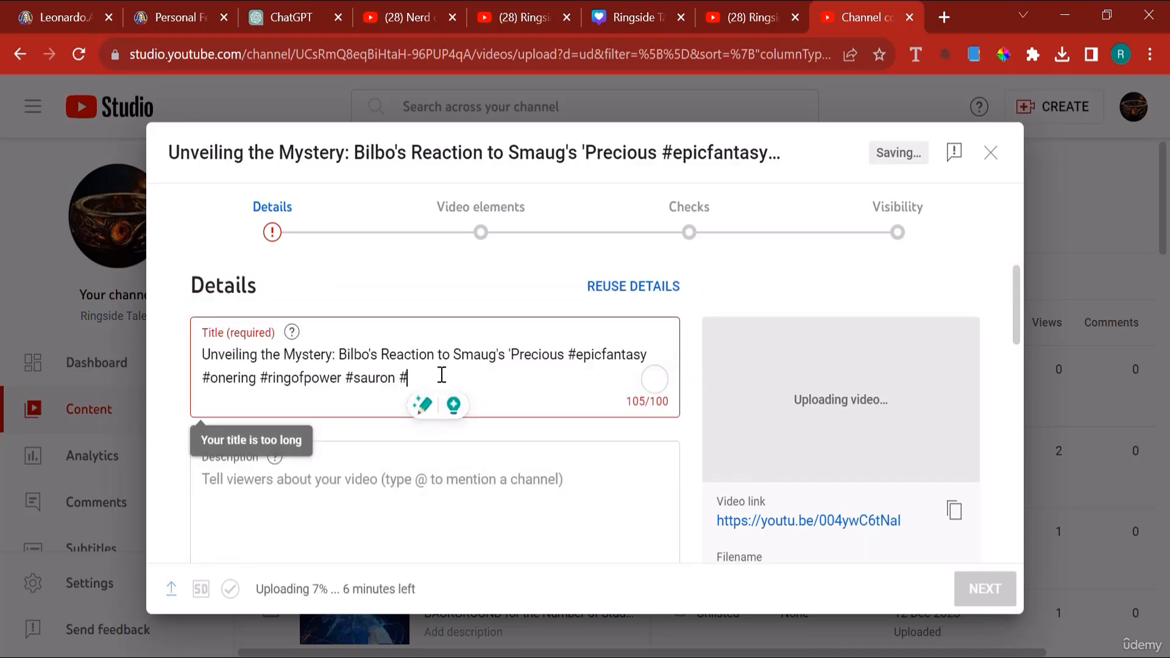
key(BackSpace)
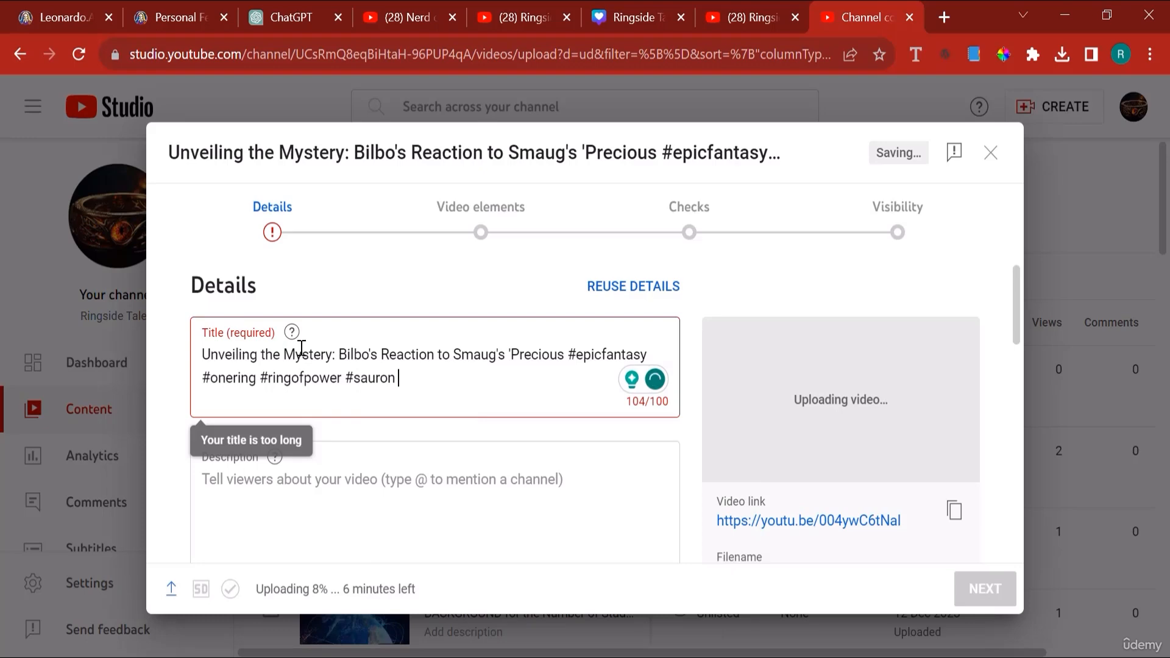
Shorten the title by deleting the word "Unveiling" and capitalise its new beginning as "The Mystery".
double_click(244, 355)
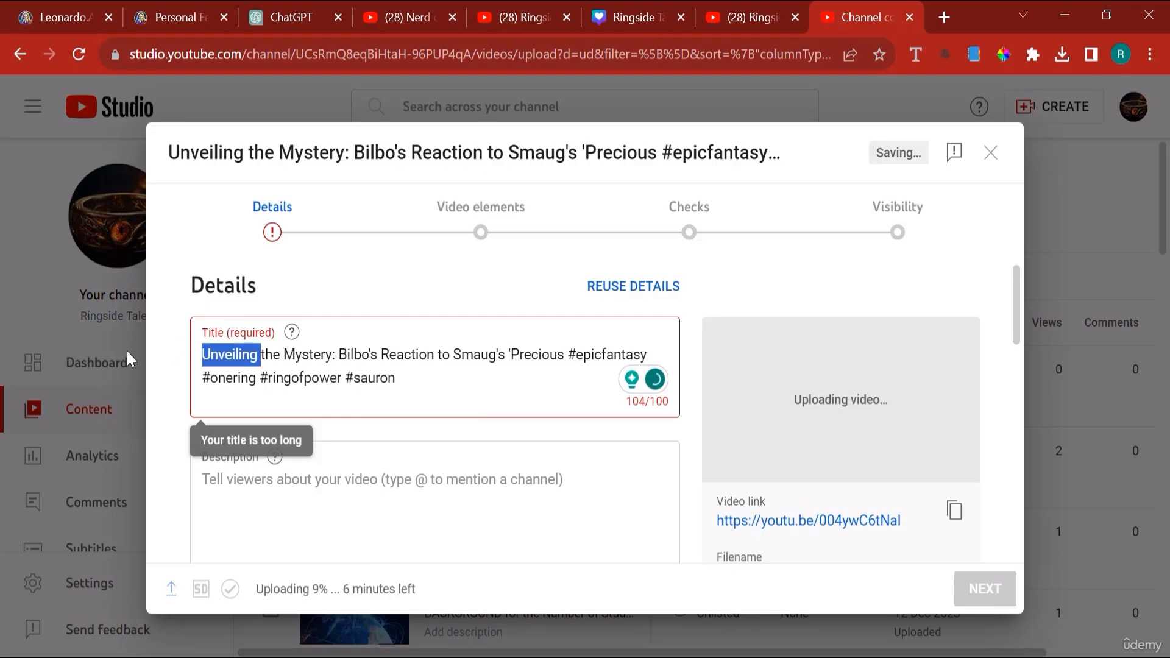
key(BackSpace)
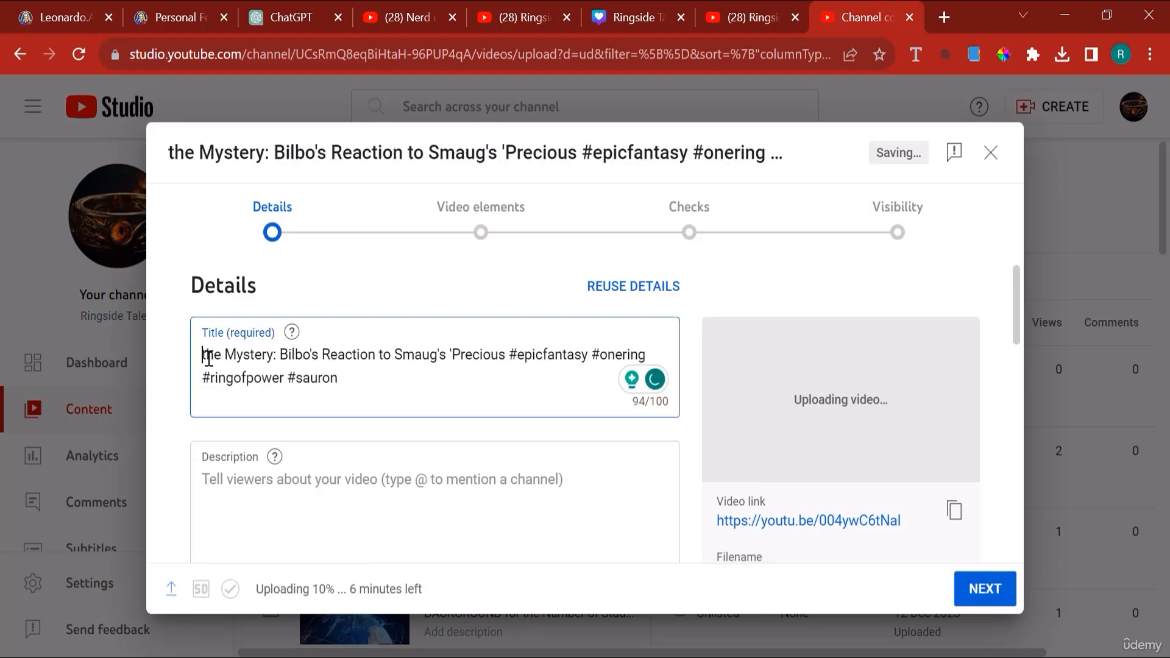
key(Delete)
text(T)
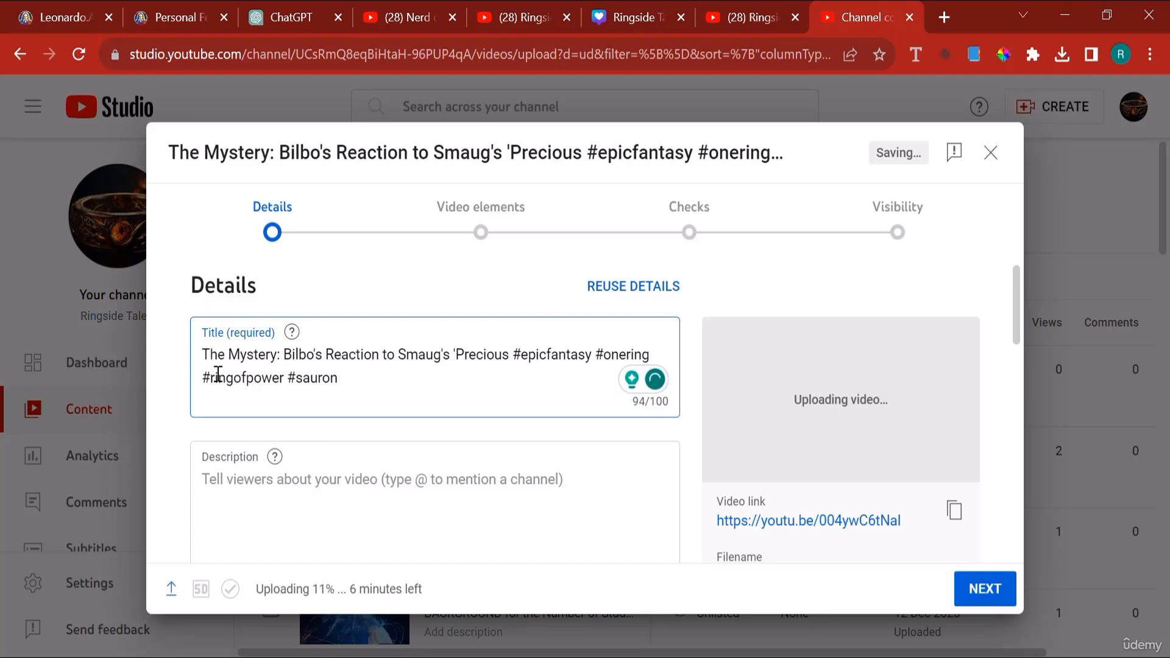
Mark the short as not 'Made for Kids' and advance through Video elements and Checks to the Visibility stage.
scroll(379, 374, down, 5)
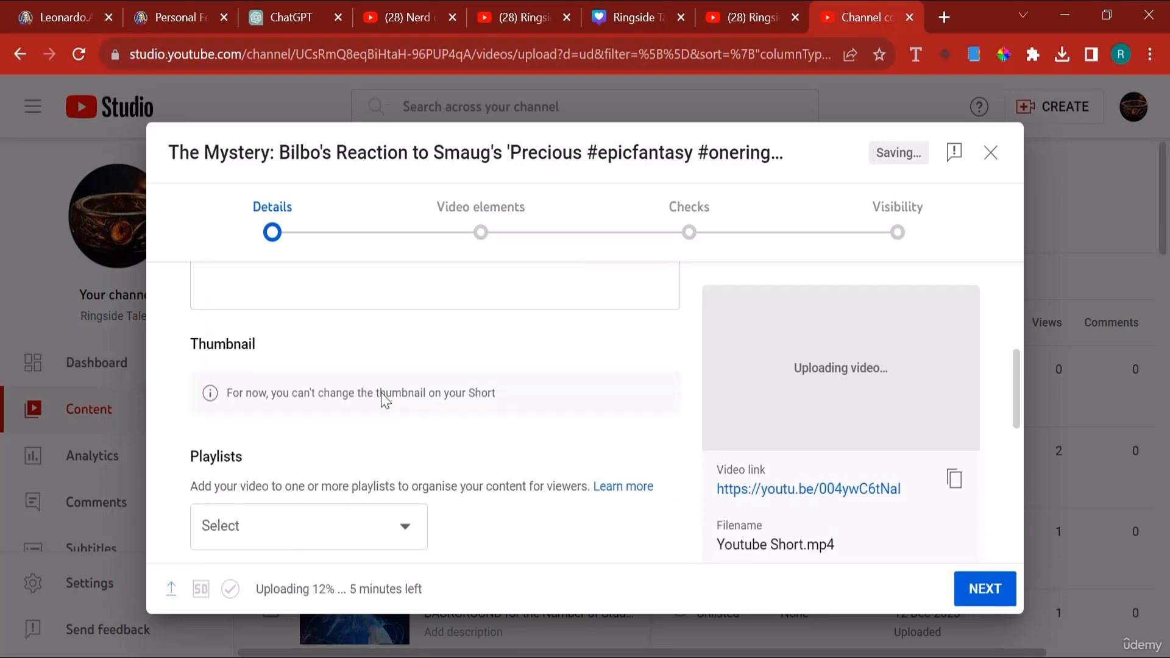
scroll(383, 393, down, 6)
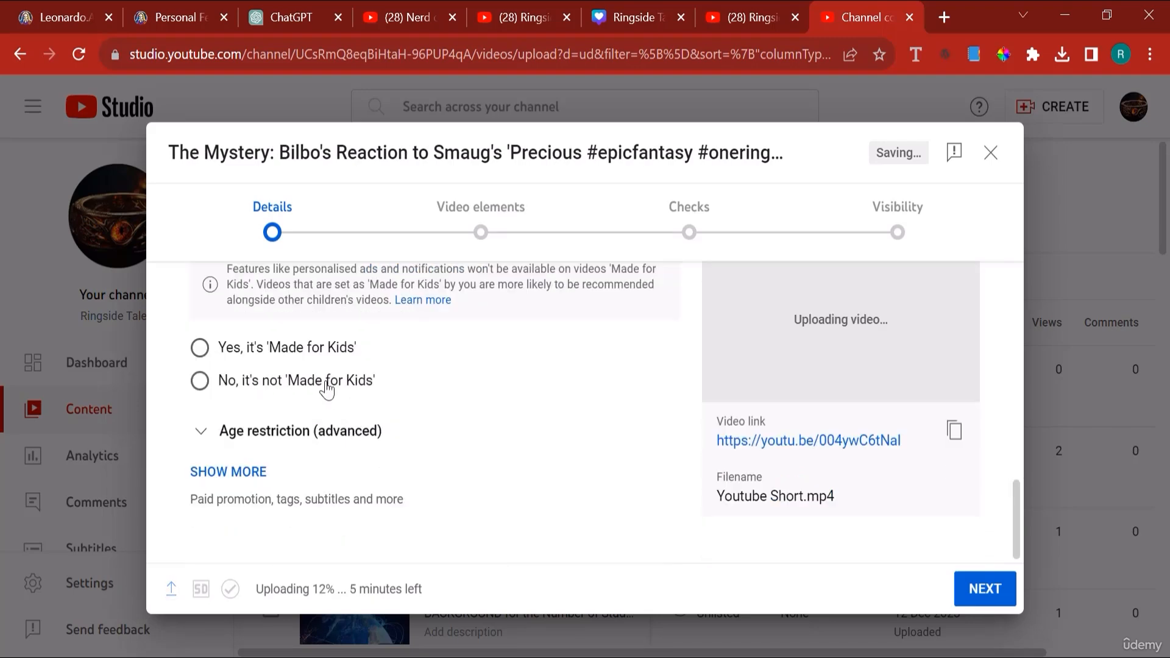
click(328, 385)
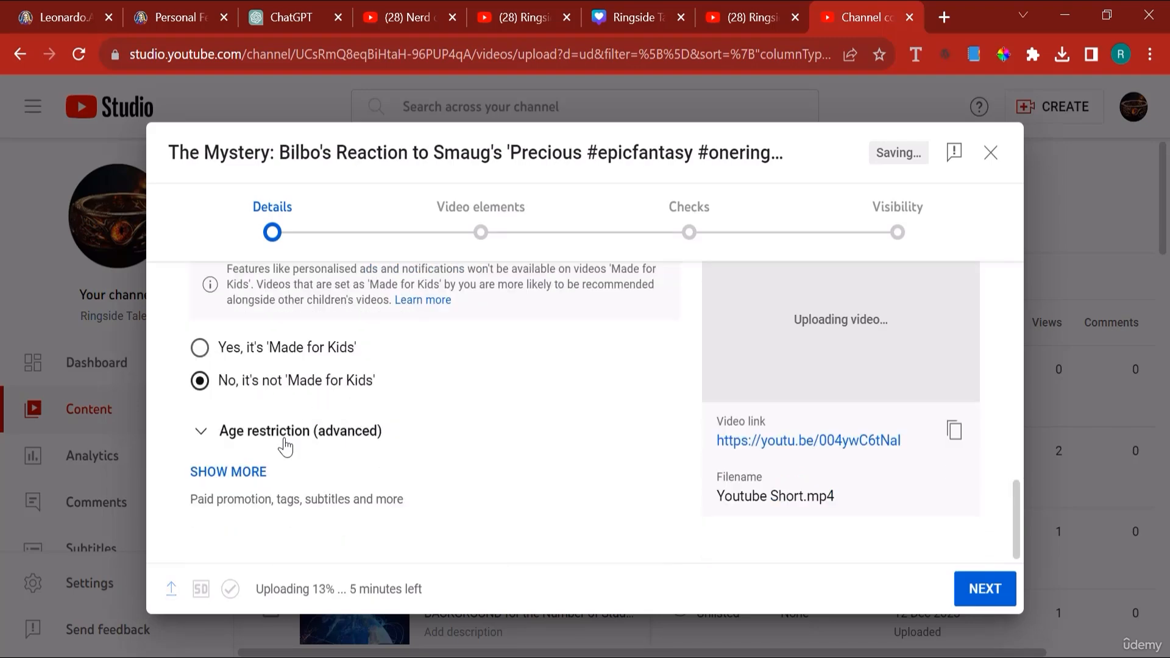
click(981, 588)
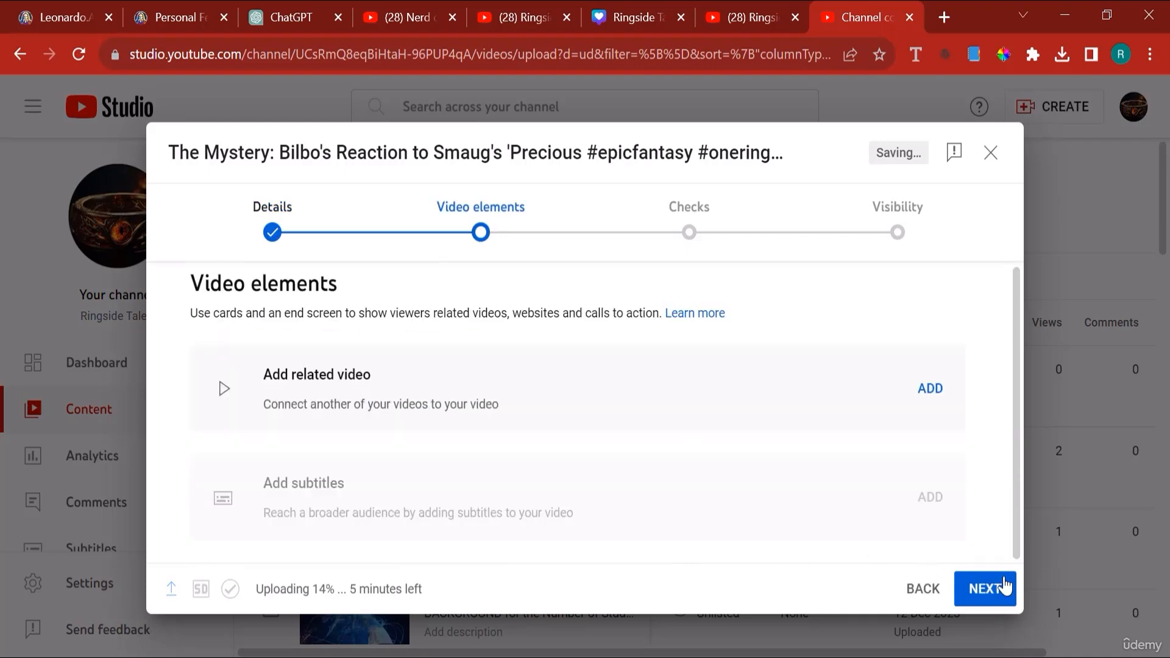
click(984, 589)
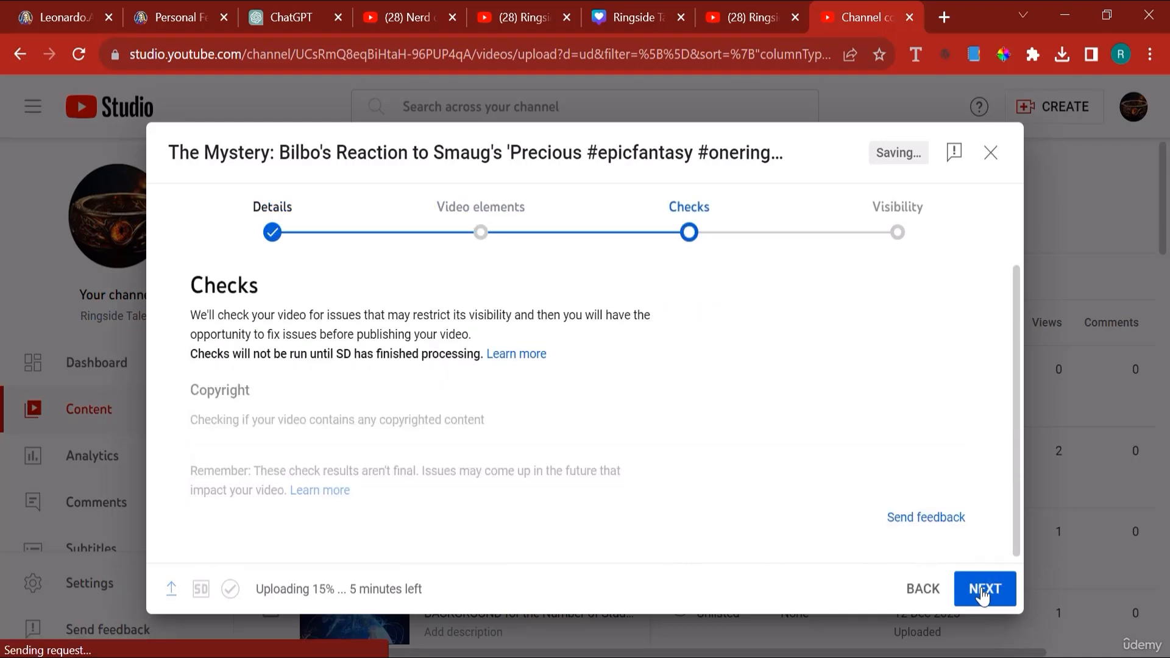
click(983, 592)
Set the short's visibility to Public and publish it.
scroll(390, 463, down, 2)
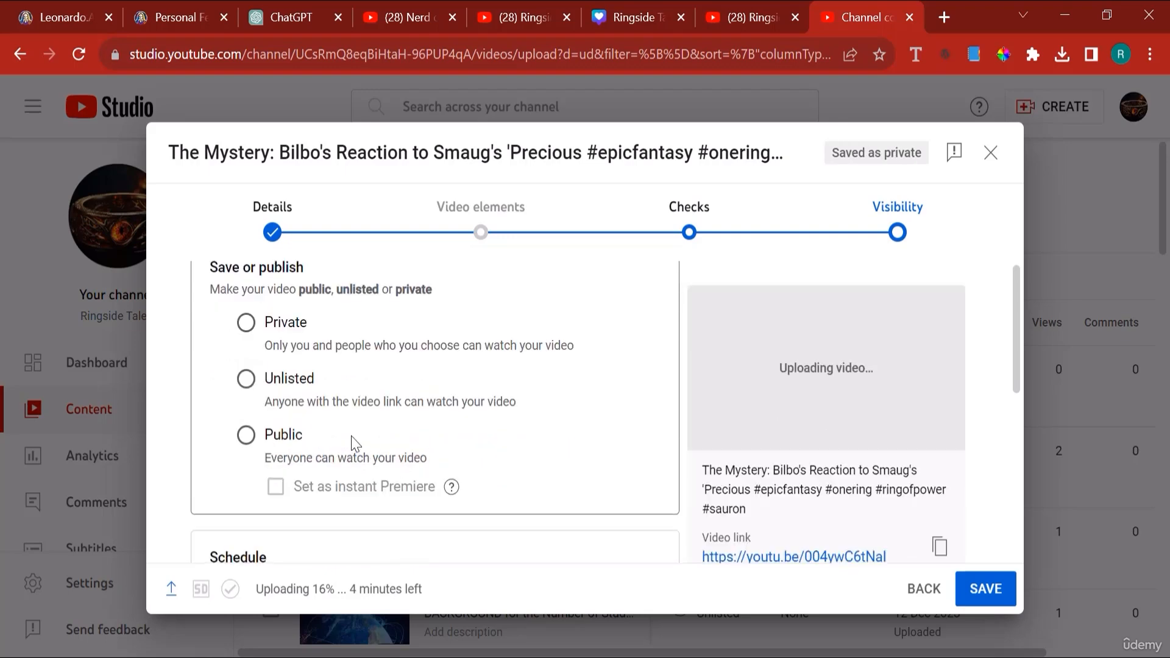
click(246, 435)
click(988, 589)
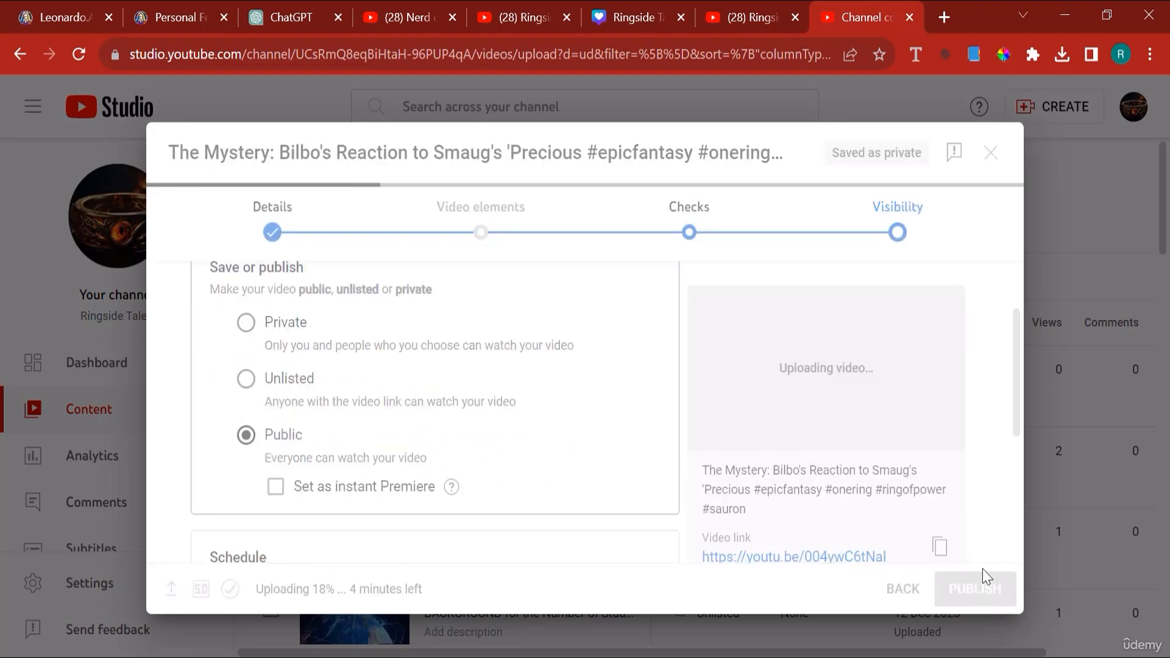